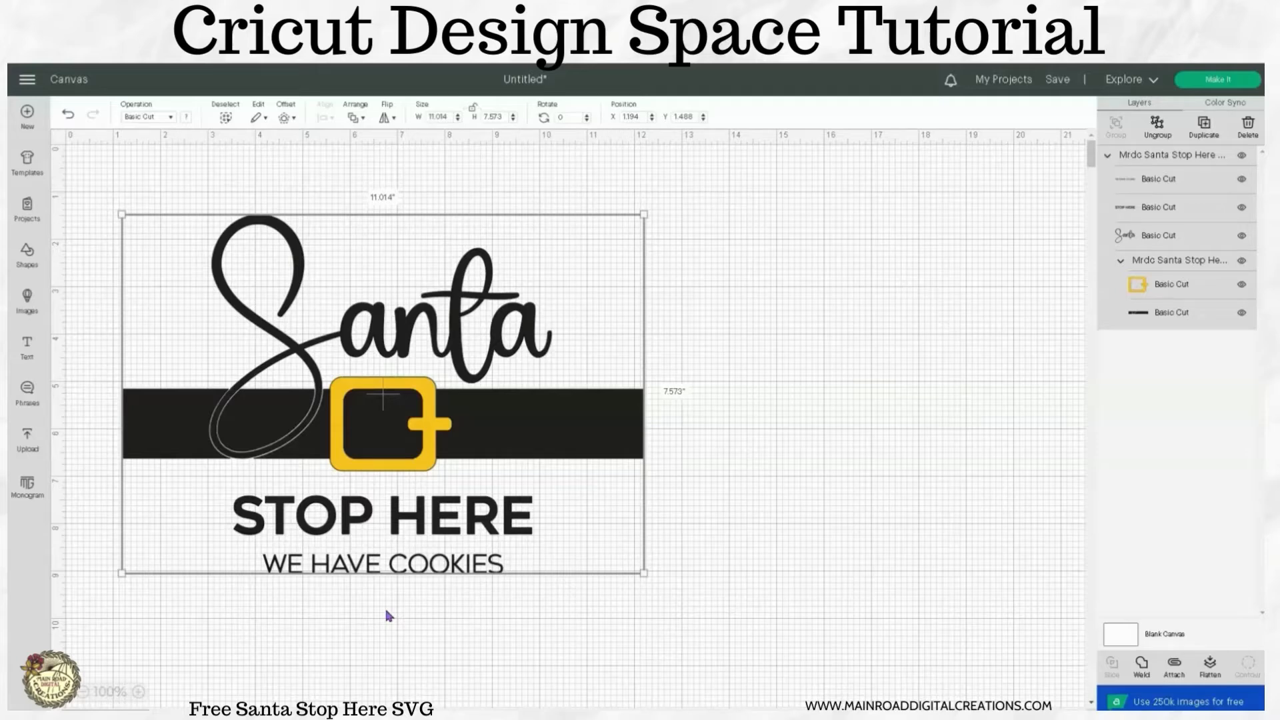
Ungroup the Santa design and select its "WE HAVE COOKIES" and "STOP HERE" text lines individually.
drag(491, 423, 541, 382)
click(1158, 126)
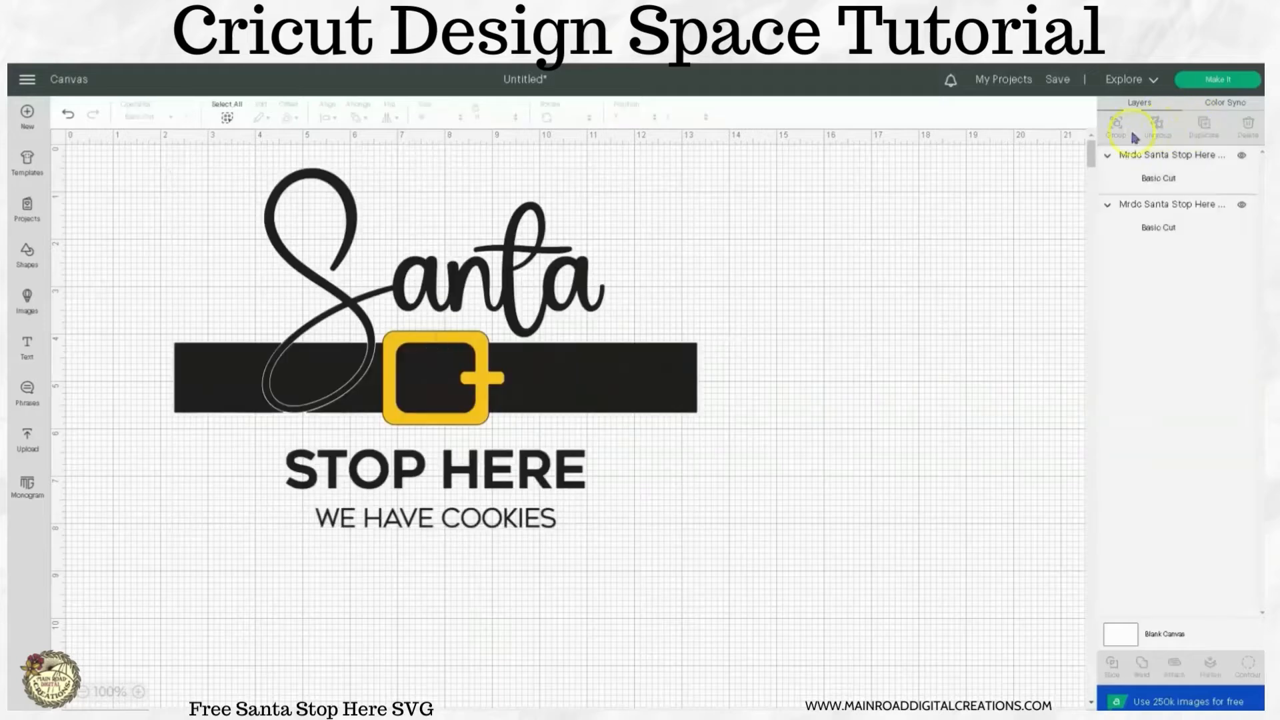
click(481, 522)
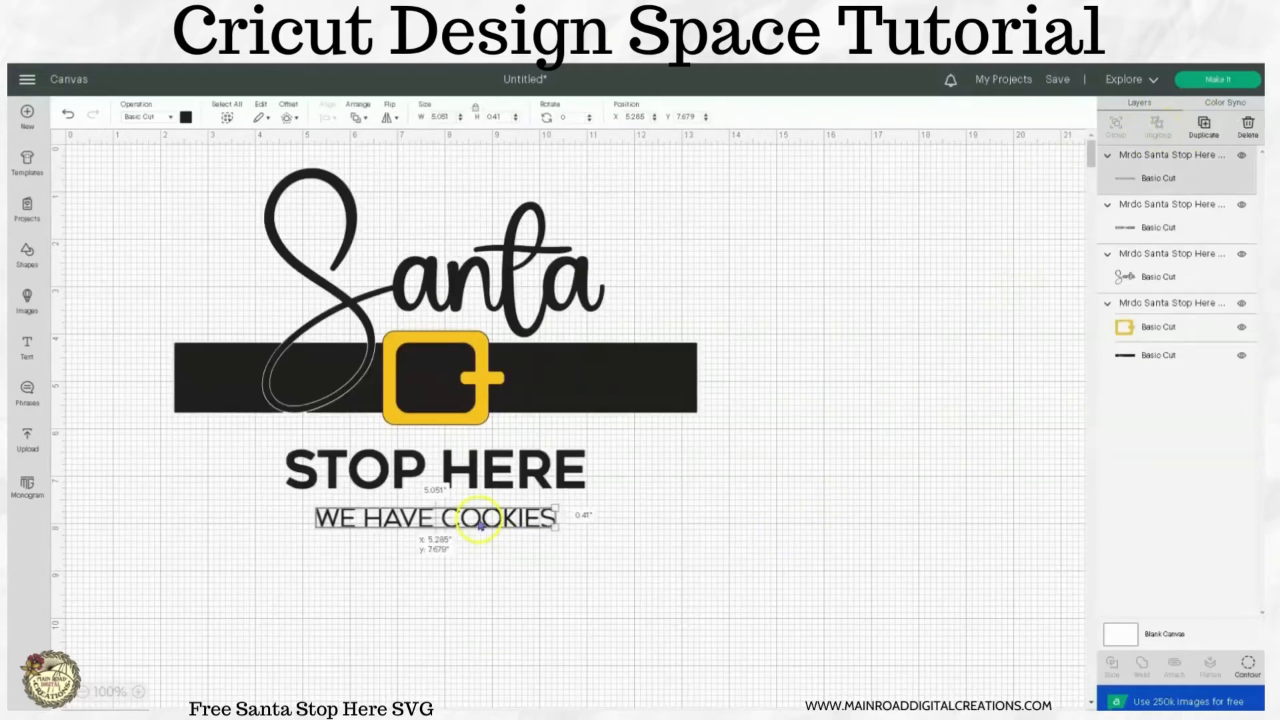
click(487, 485)
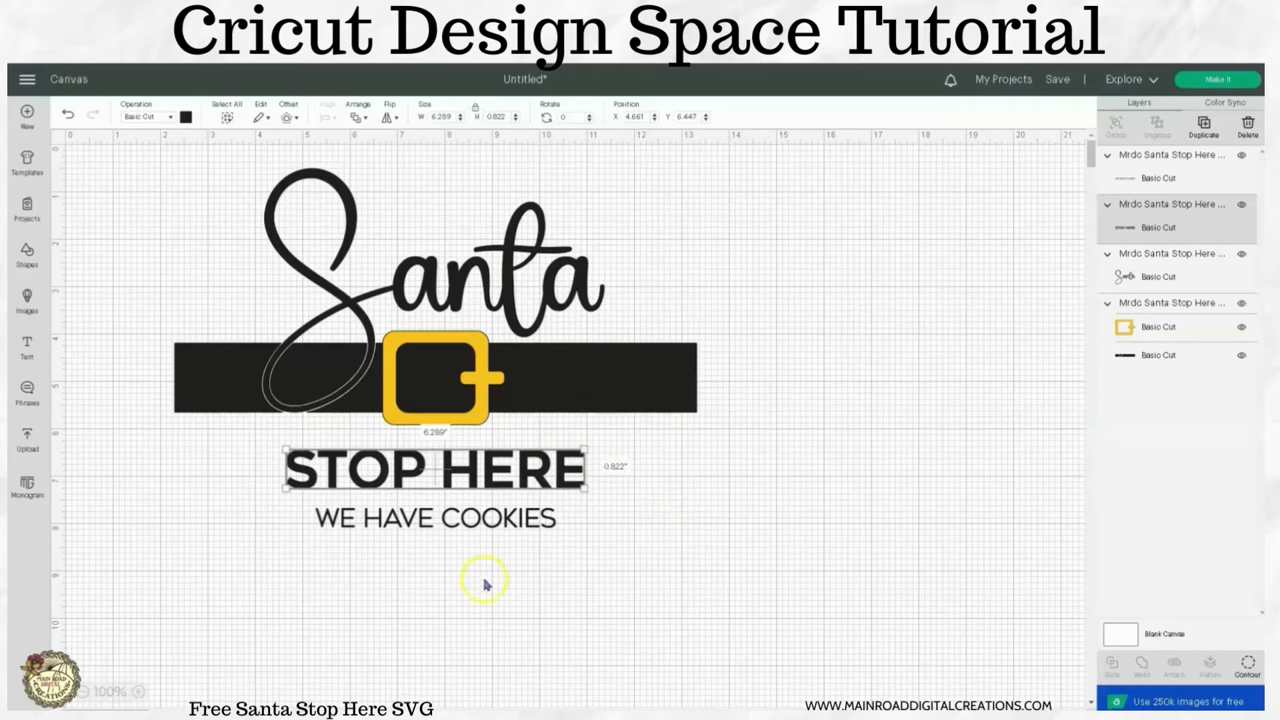
Group all parts of the Santa design together and move the group to the right half of the canvas.
drag(532, 592, 441, 225)
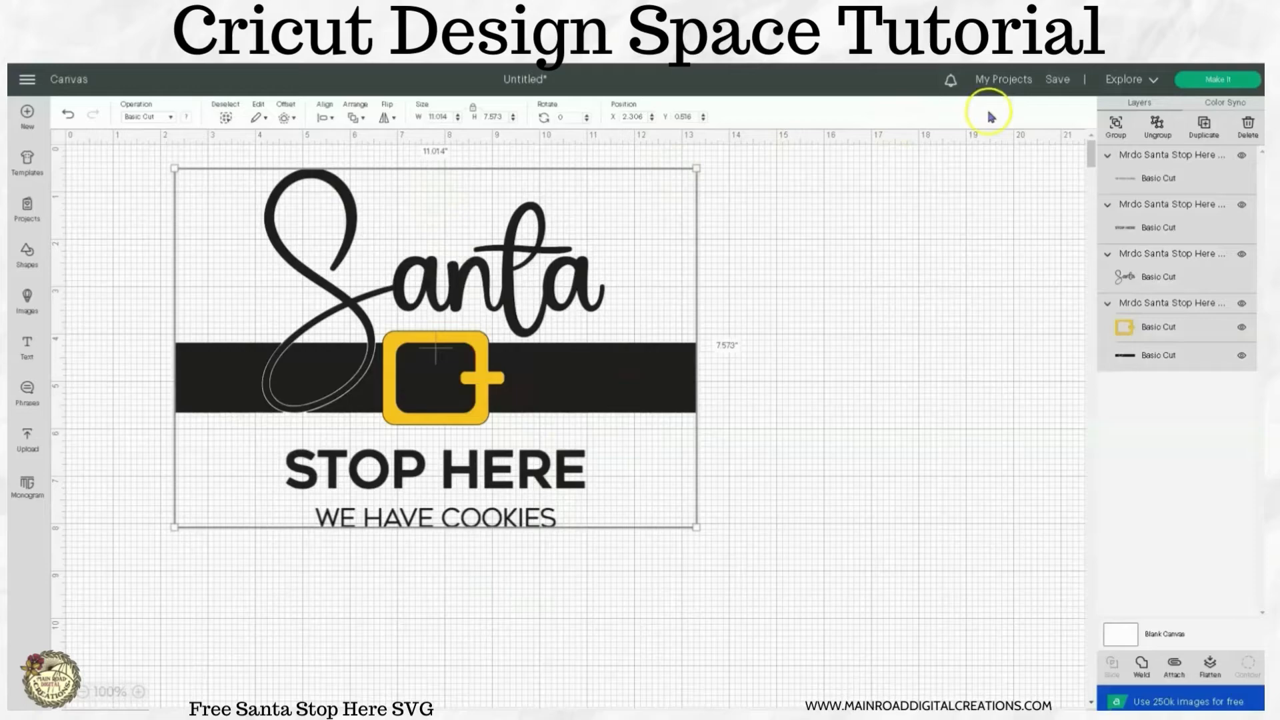
click(1114, 129)
drag(470, 399, 818, 404)
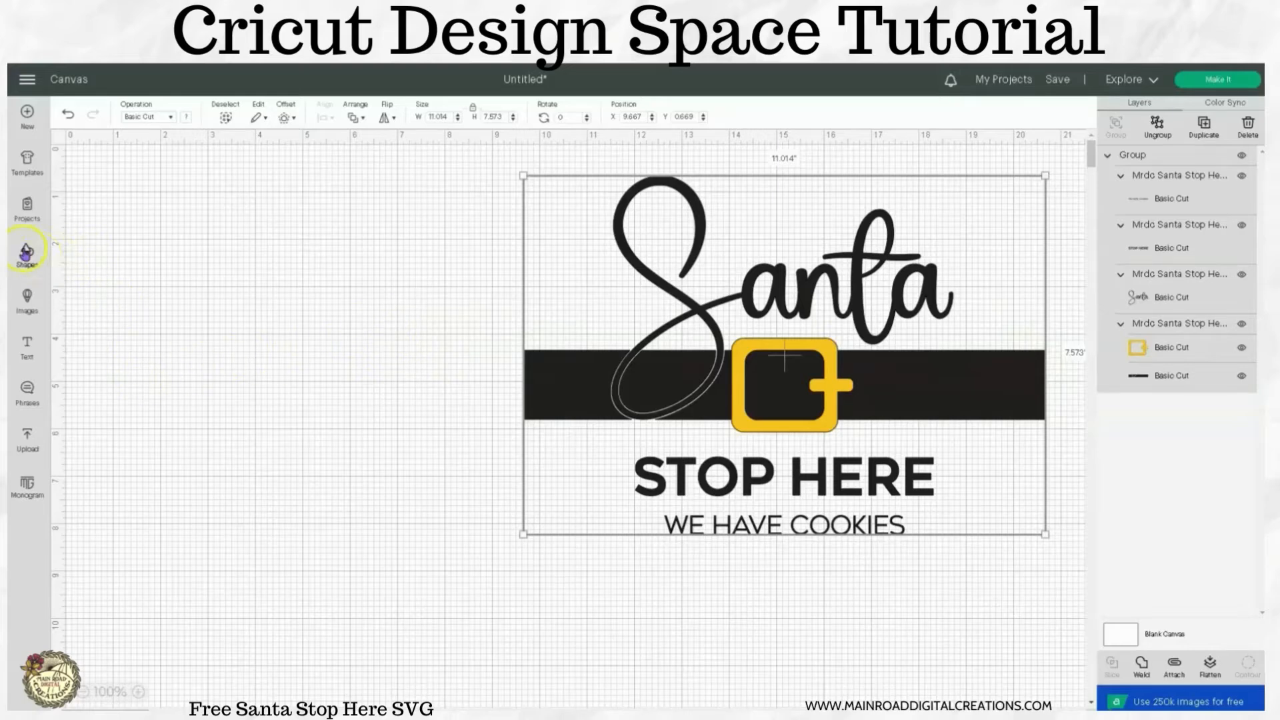
Insert a circle shape and place it in the empty area left of the Santa design.
click(27, 253)
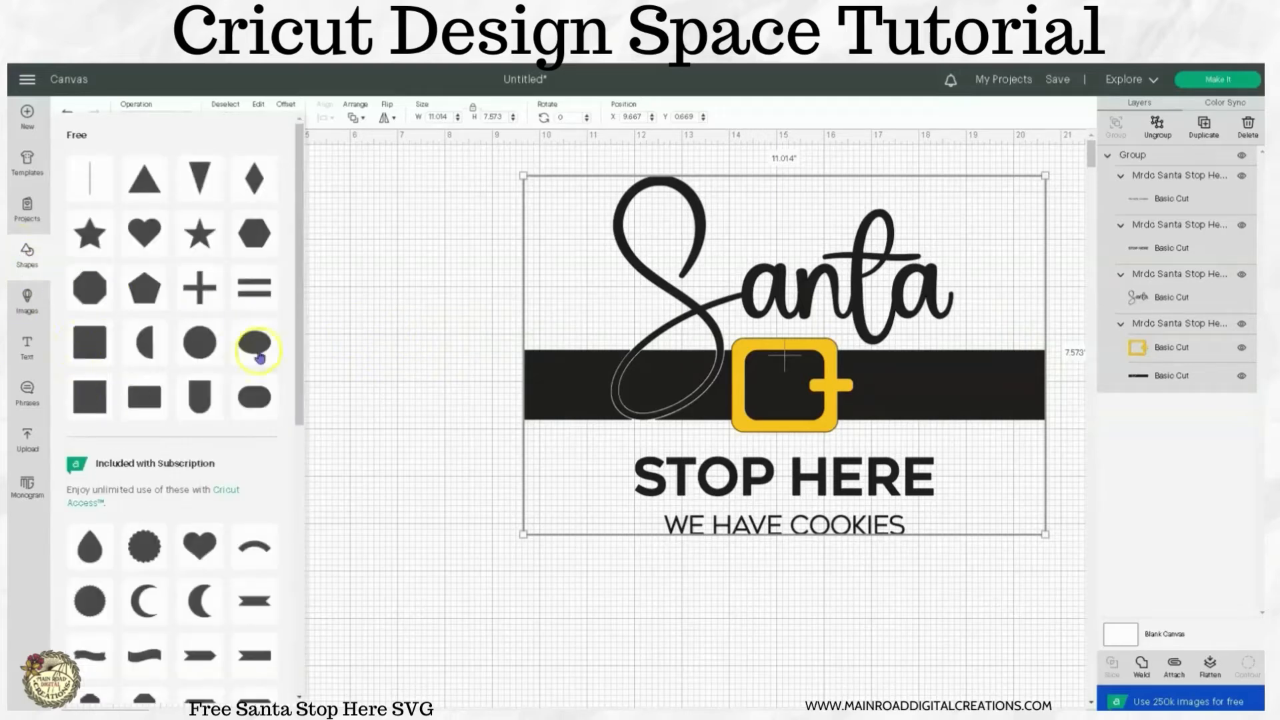
click(364, 348)
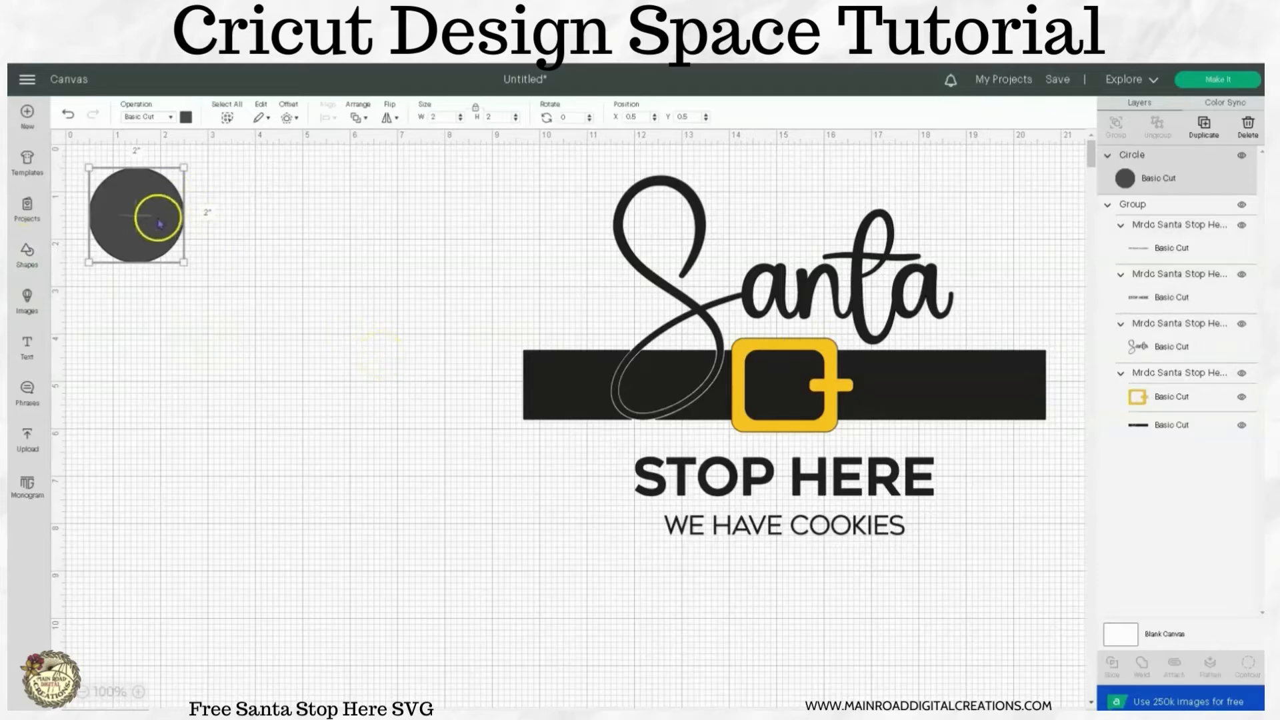
drag(158, 221, 254, 280)
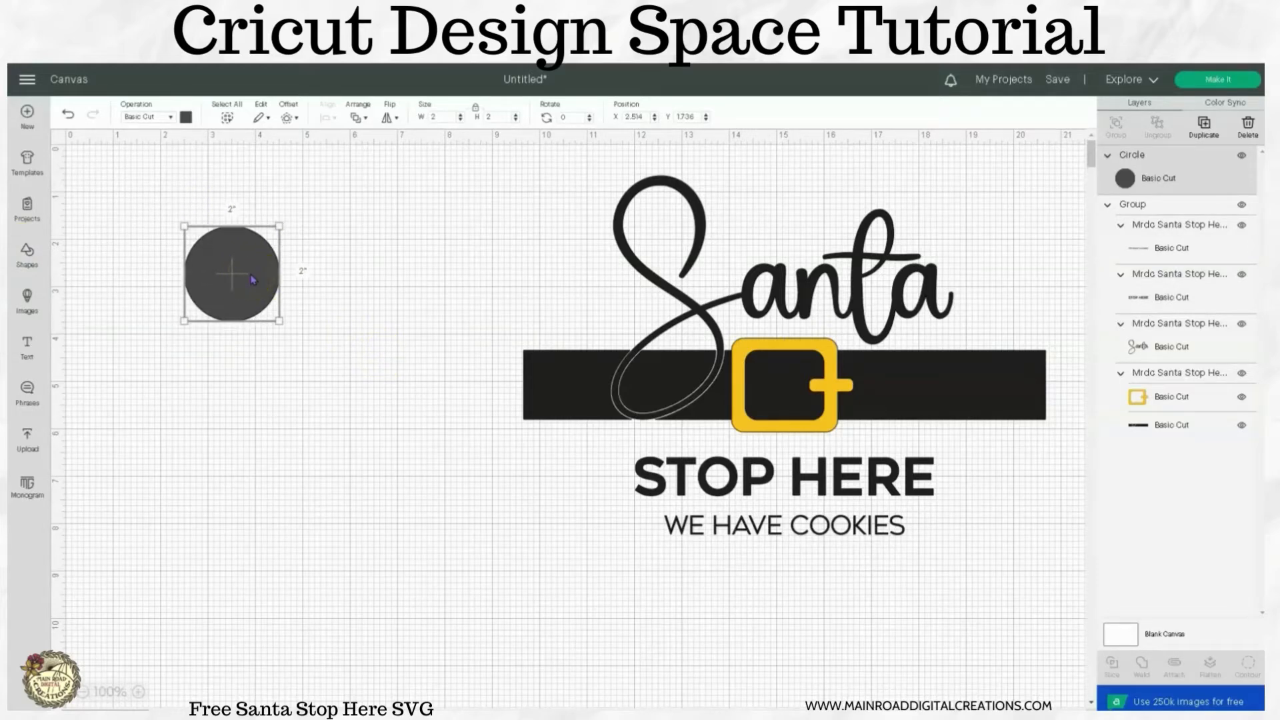
Resize the circle to 10 inches wide and shift it up and left on the canvas.
click(434, 117)
drag(438, 117, 432, 116)
text(10)
key(Return)
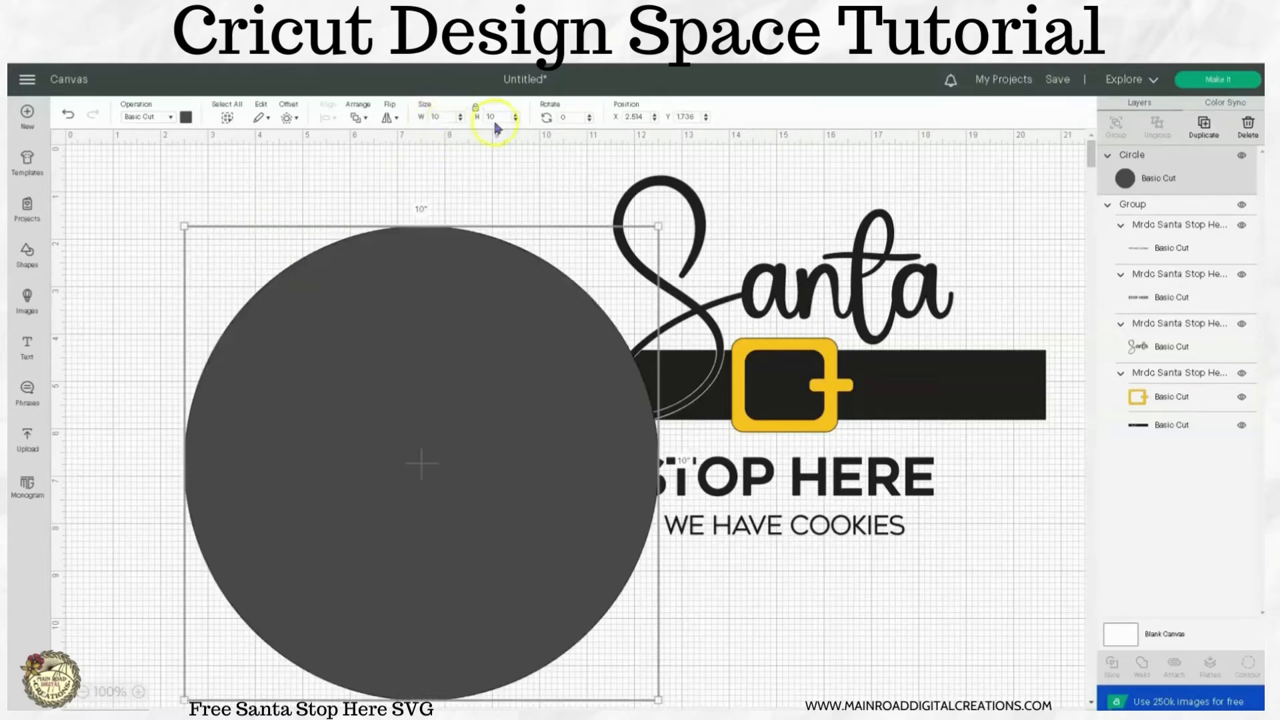
drag(455, 317, 403, 260)
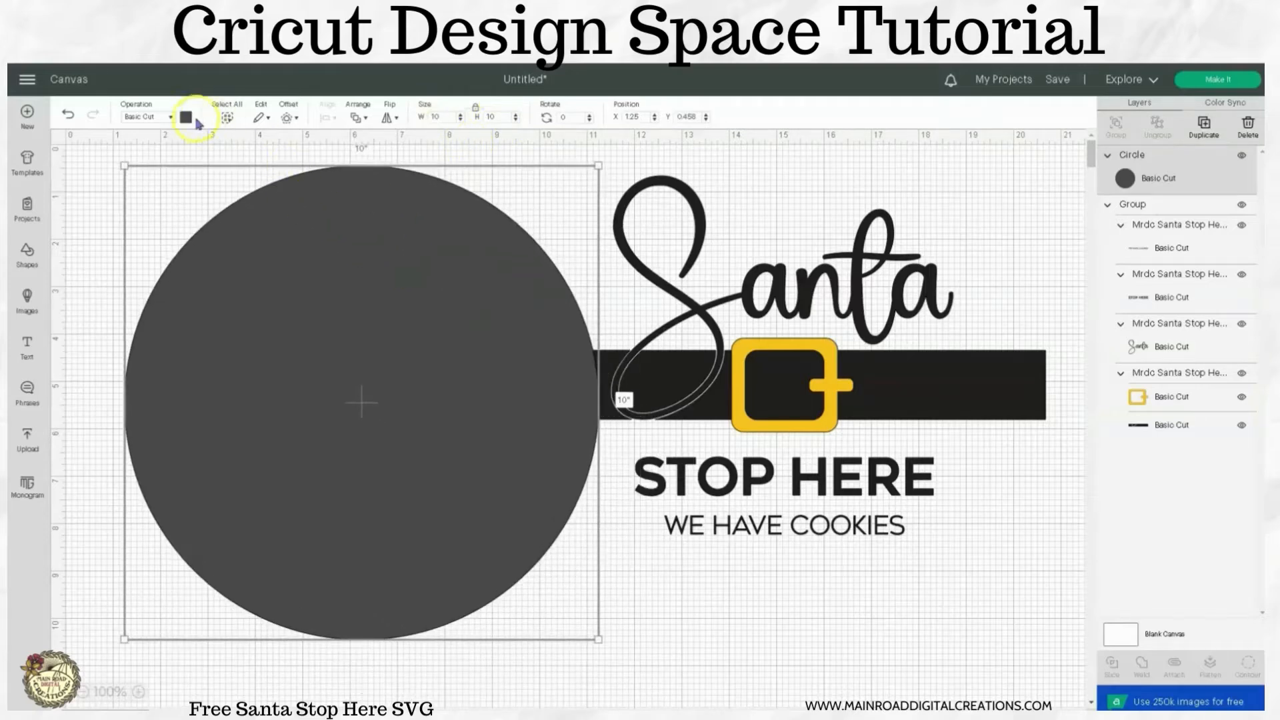
Recolor the circle dark red and nudge it slightly down.
click(186, 117)
click(200, 224)
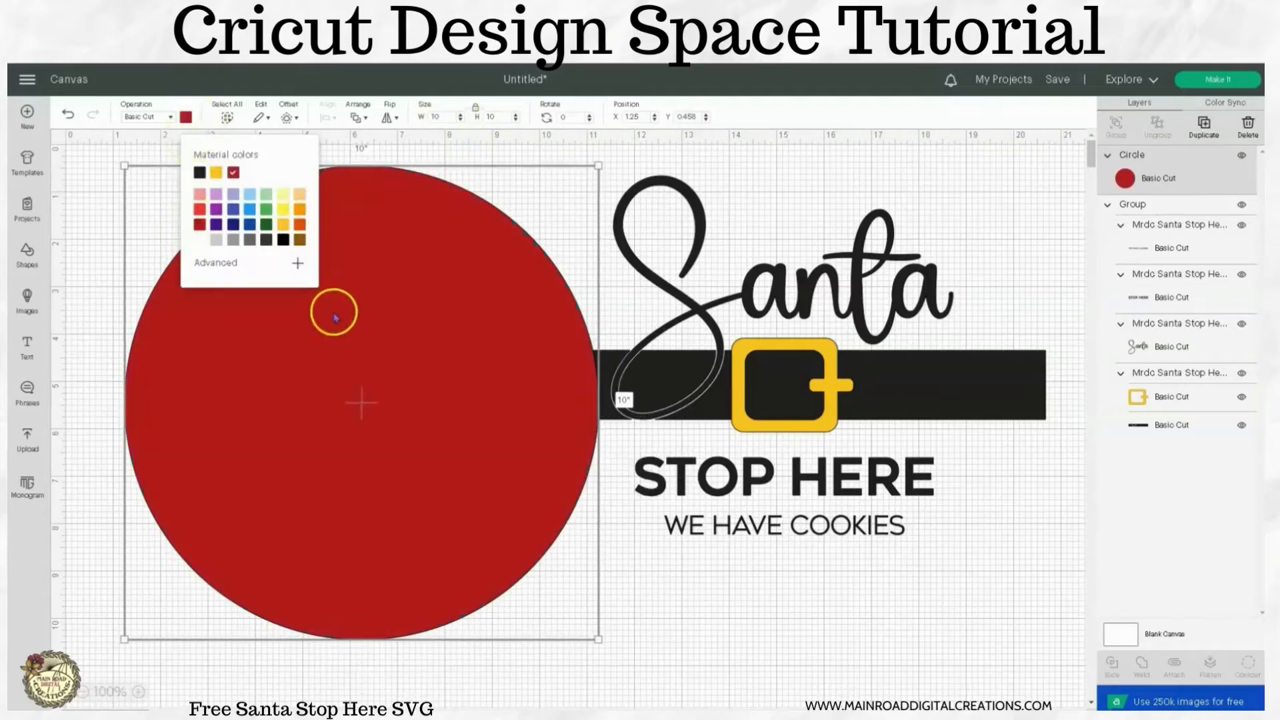
drag(400, 284, 396, 309)
Bring the grouped Santa design in front of the red circle.
click(909, 367)
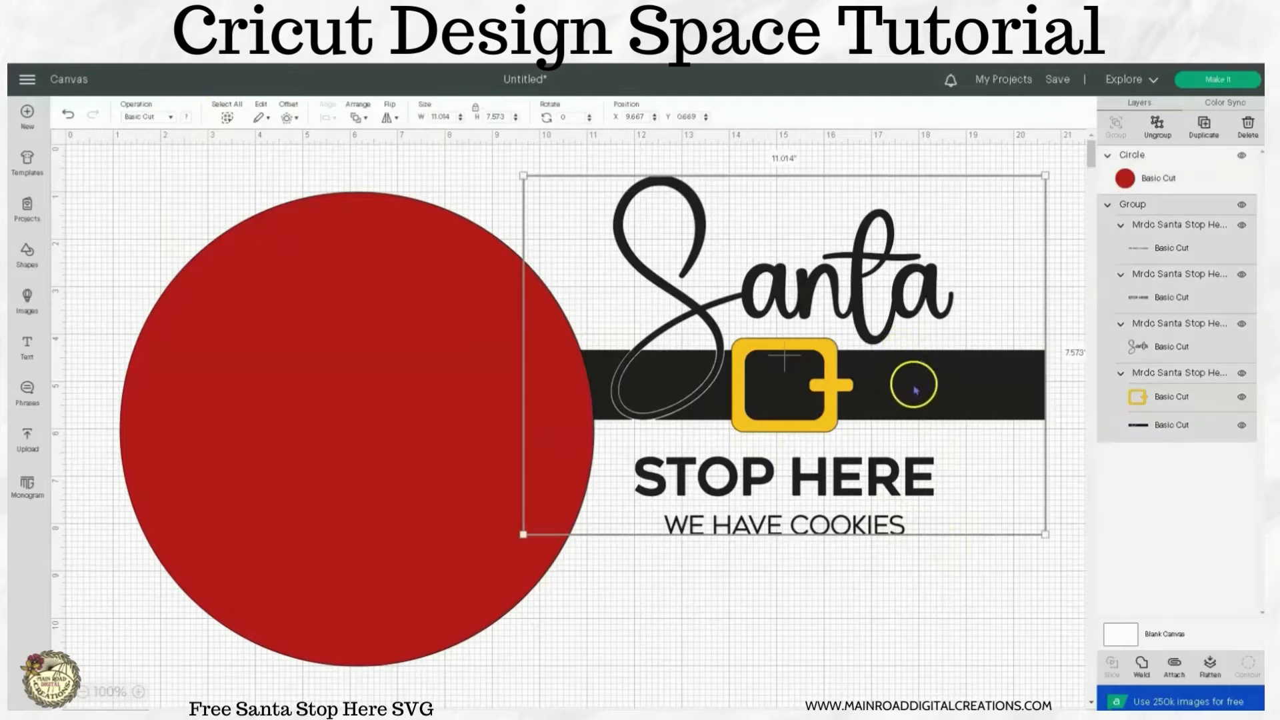
right_click(913, 390)
click(956, 372)
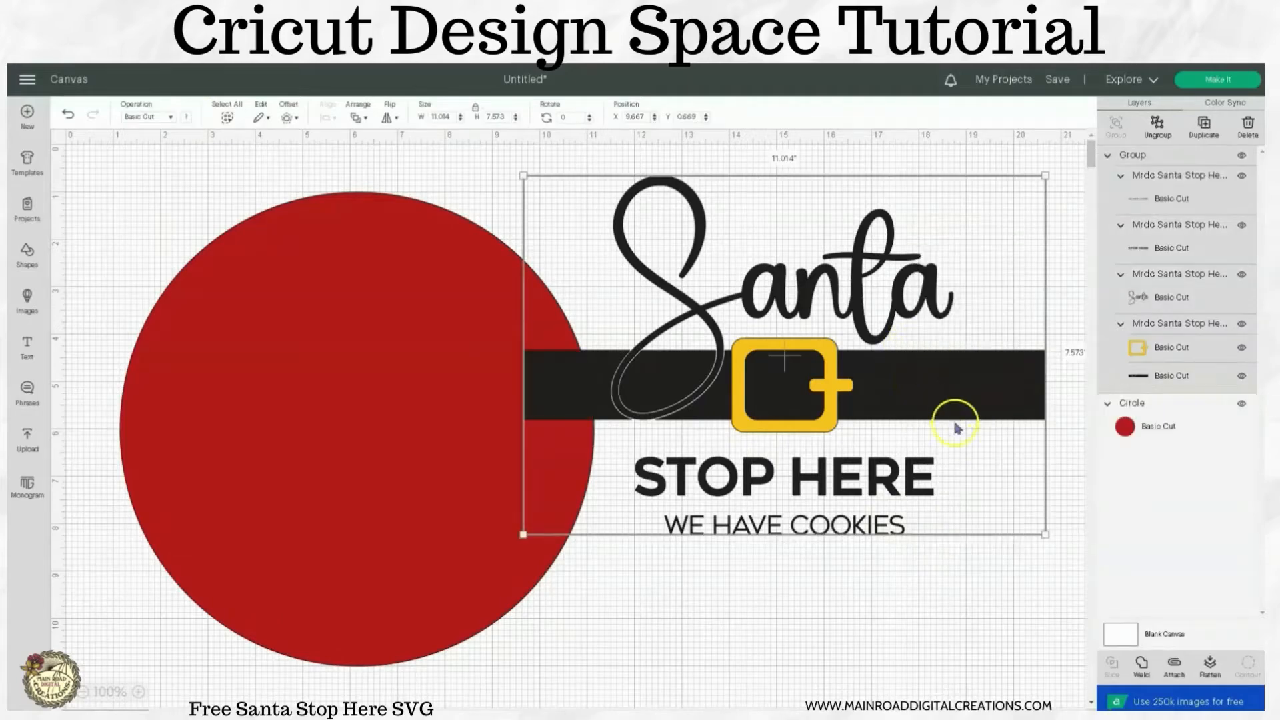
Move the red circle and the Santa design so that the design lies over the circle mid-canvas.
drag(937, 381, 503, 429)
drag(680, 528, 671, 407)
click(920, 448)
click(750, 410)
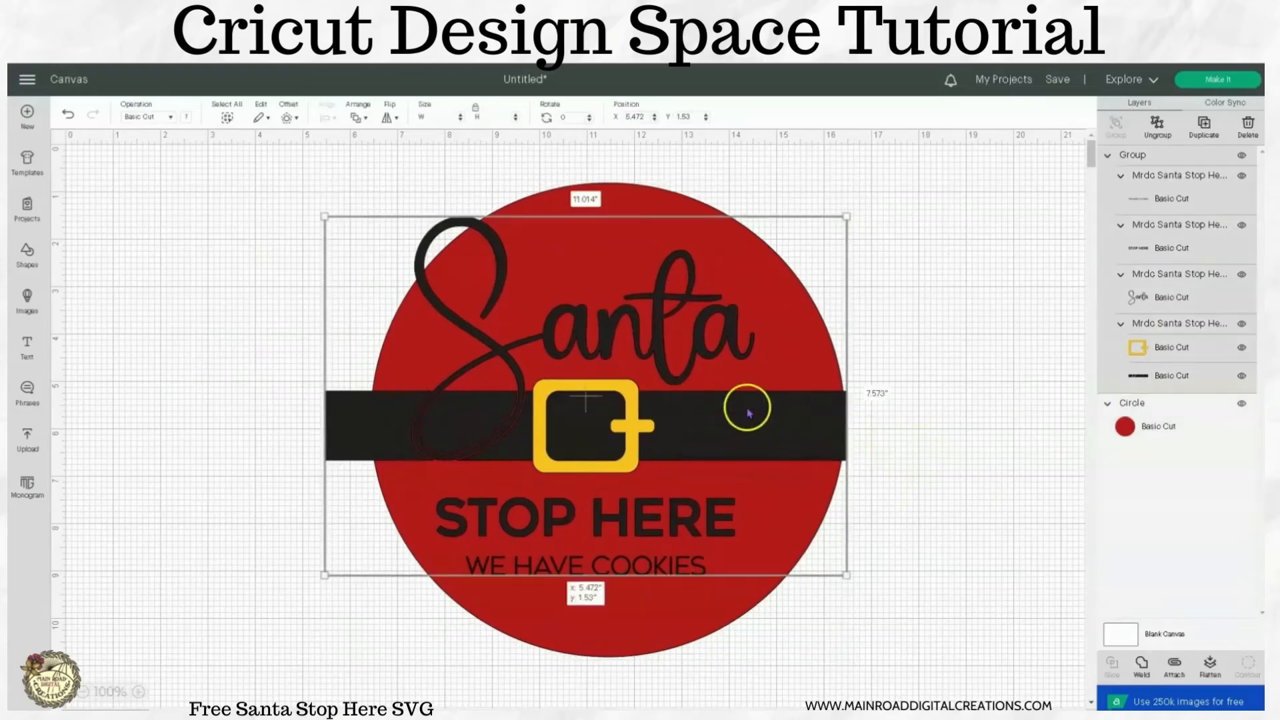
Scale the Santa design down to about 10.2 inches wide and center its belt across the circle.
drag(314, 212, 367, 241)
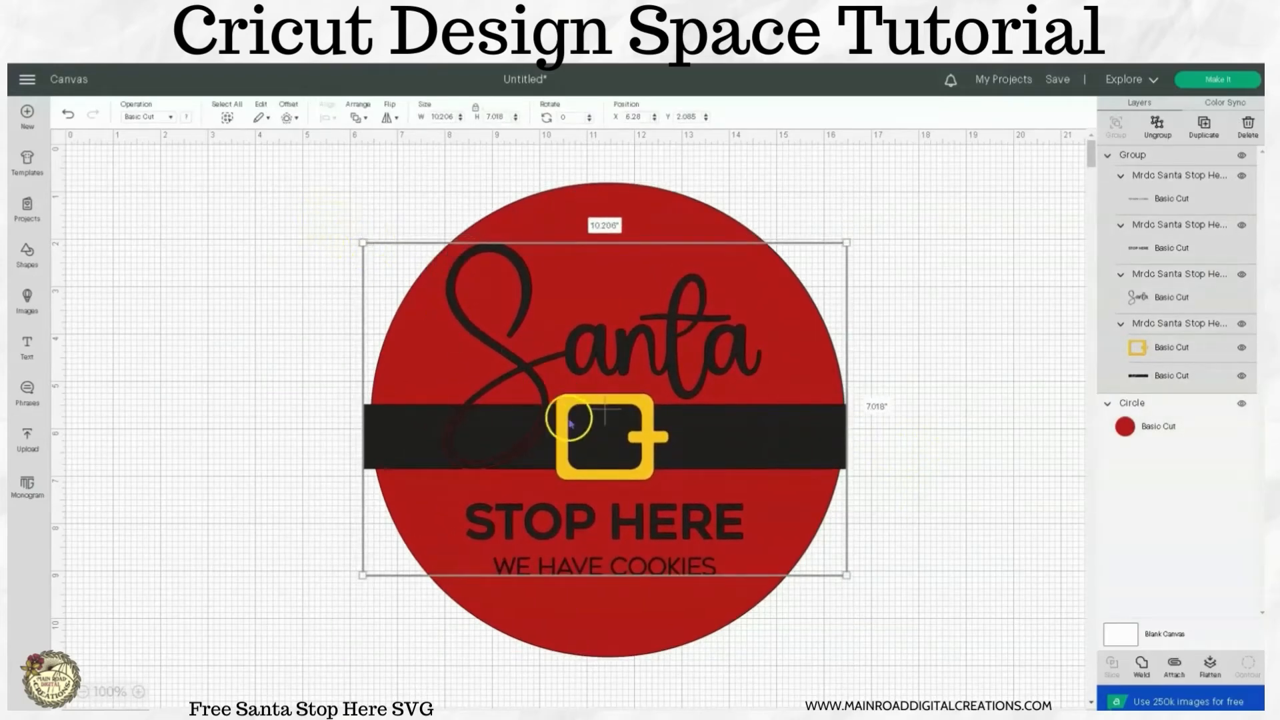
drag(564, 420, 571, 428)
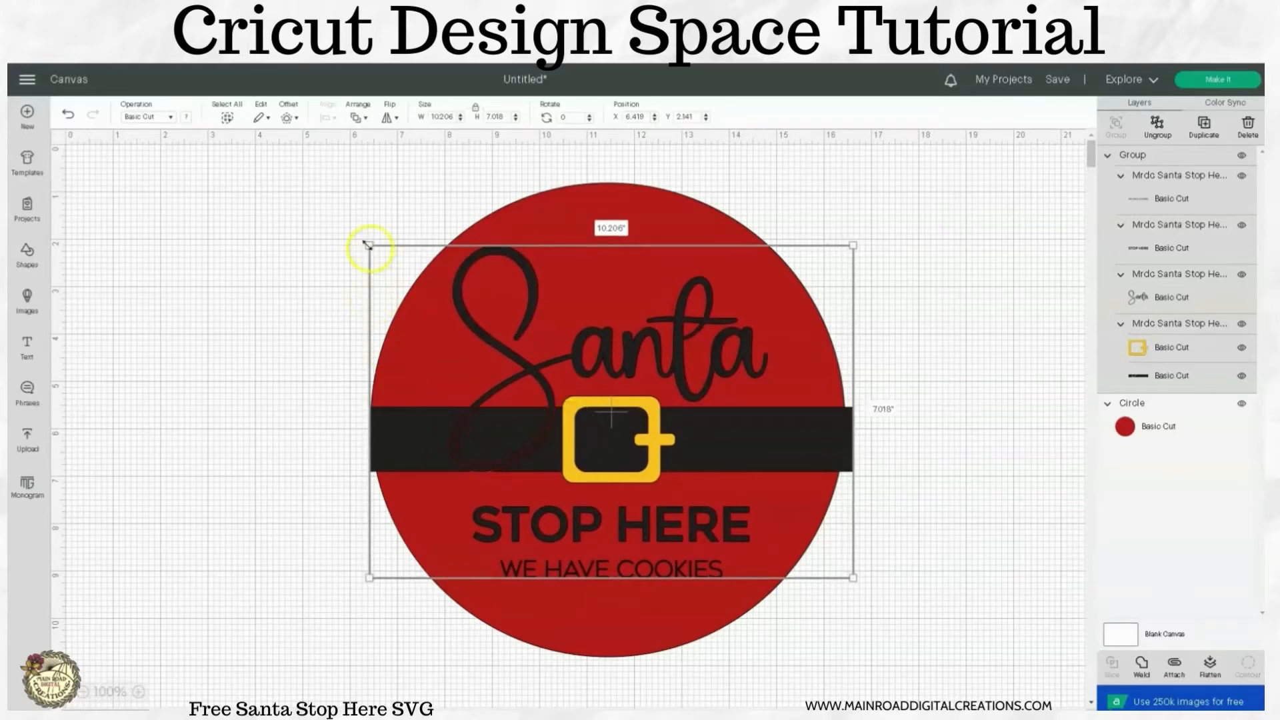
click(969, 434)
click(793, 452)
click(974, 452)
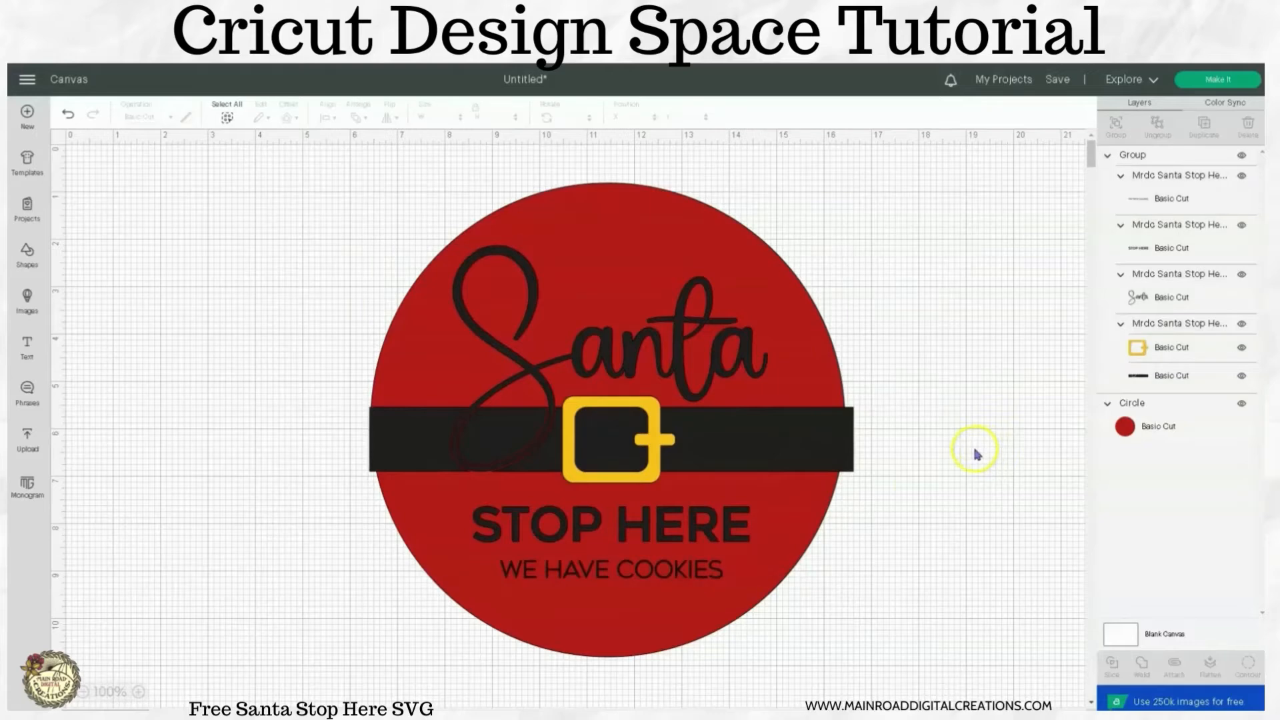
Ungroup the Santa design into its separate text and belt layers.
click(715, 390)
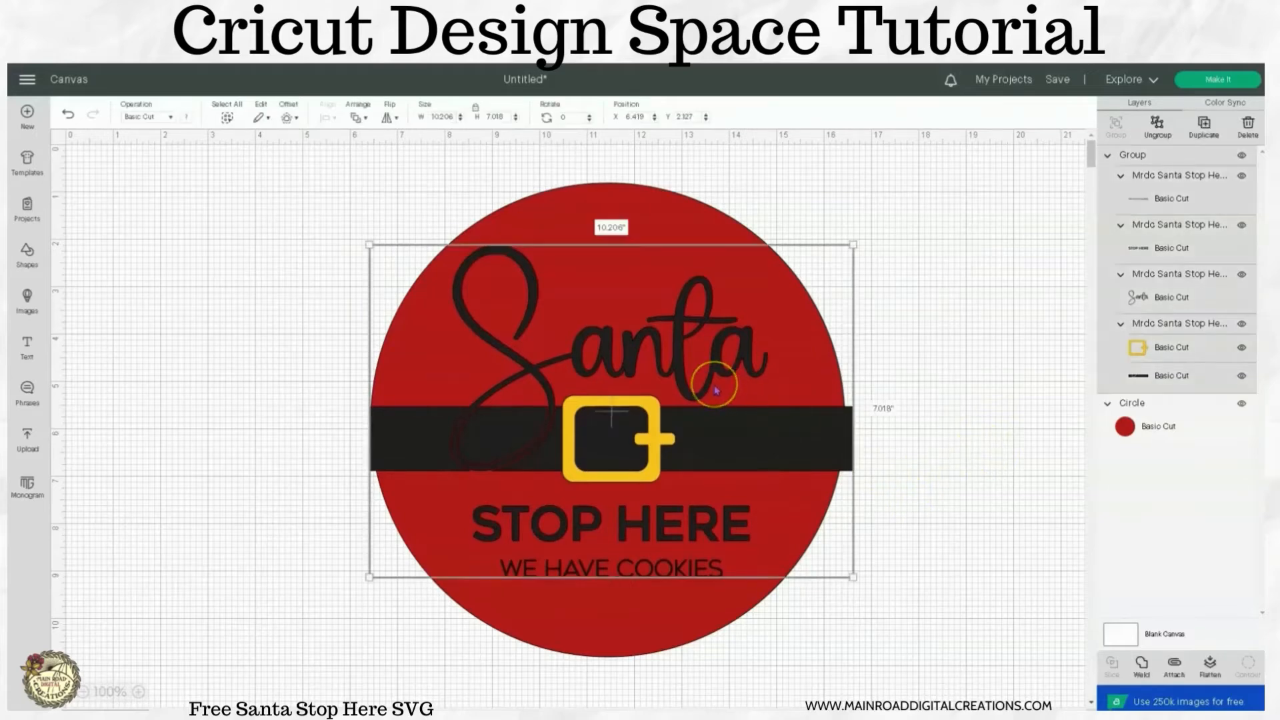
click(1157, 125)
click(913, 299)
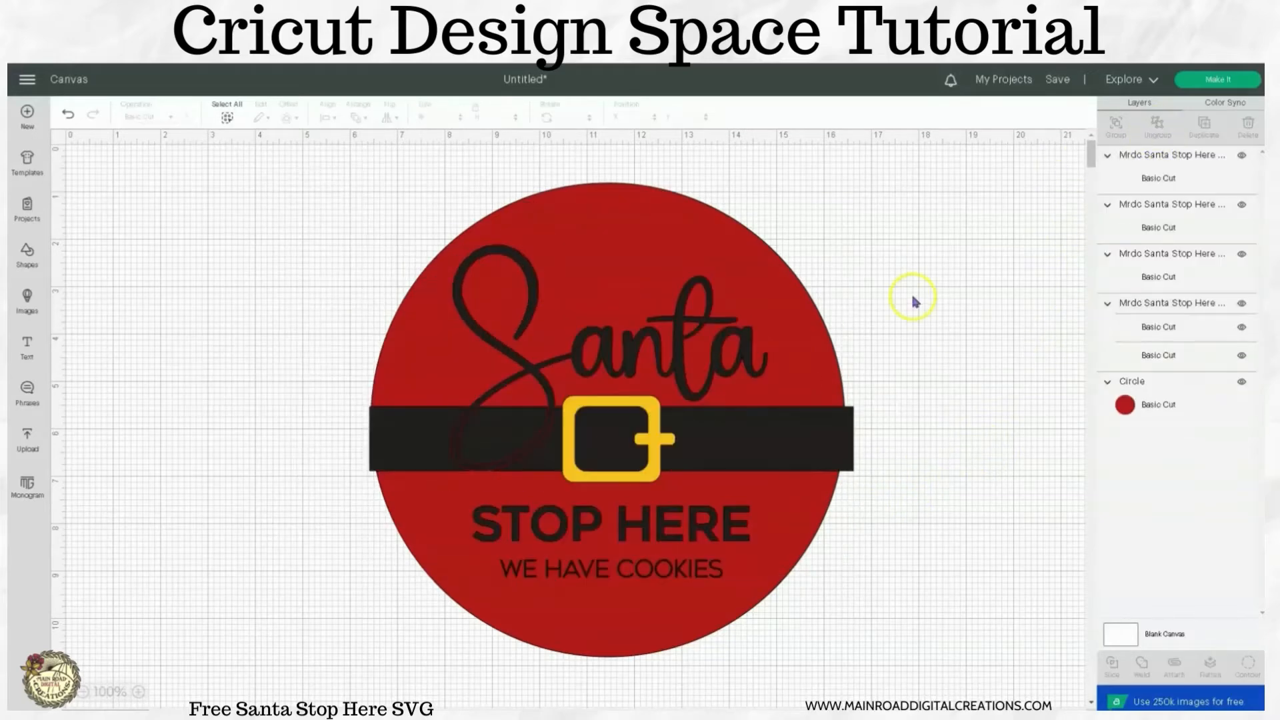
Group the "Santa", "STOP HERE" and "WE HAVE COOKIES" layers and hide that group.
click(710, 376)
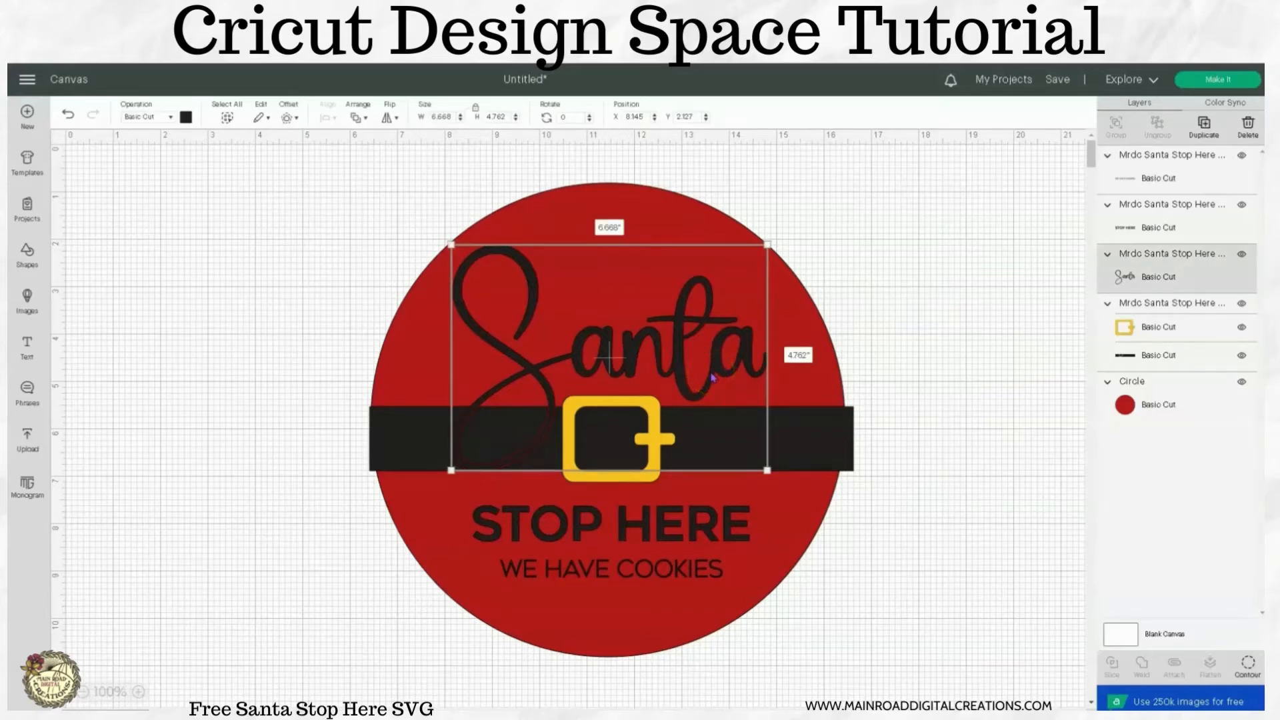
shift+click(700, 526)
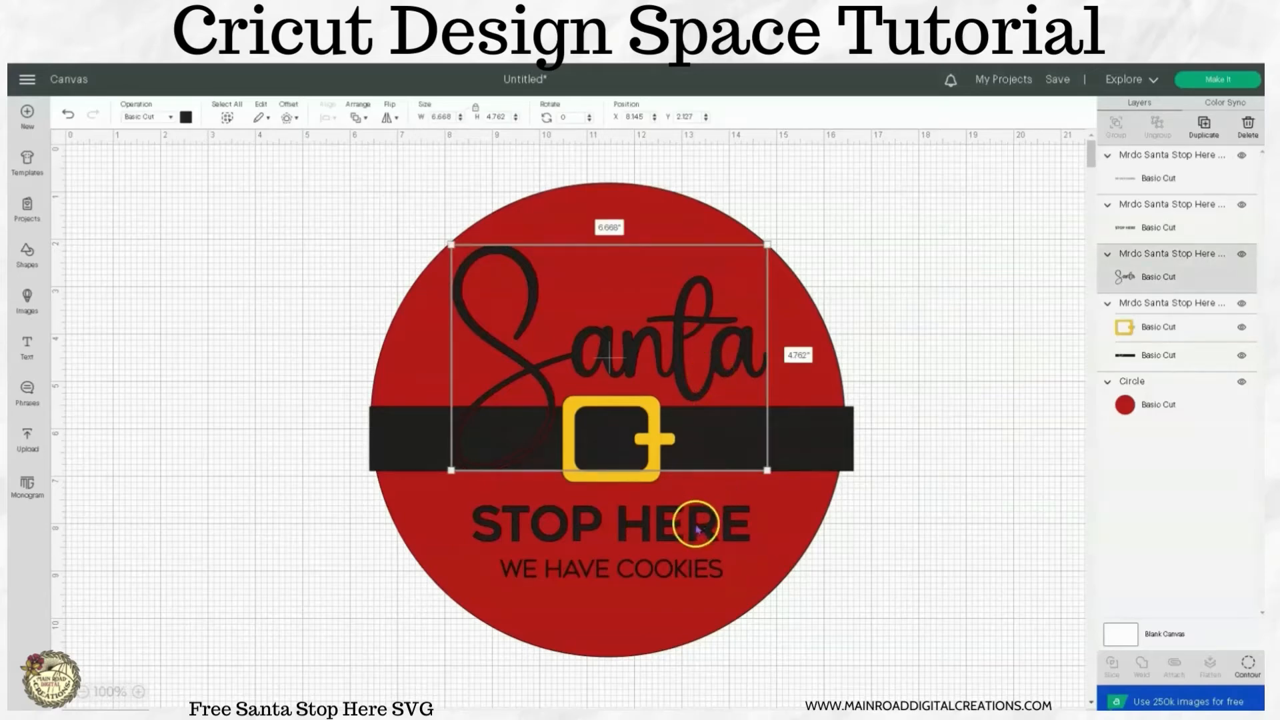
shift+click(696, 567)
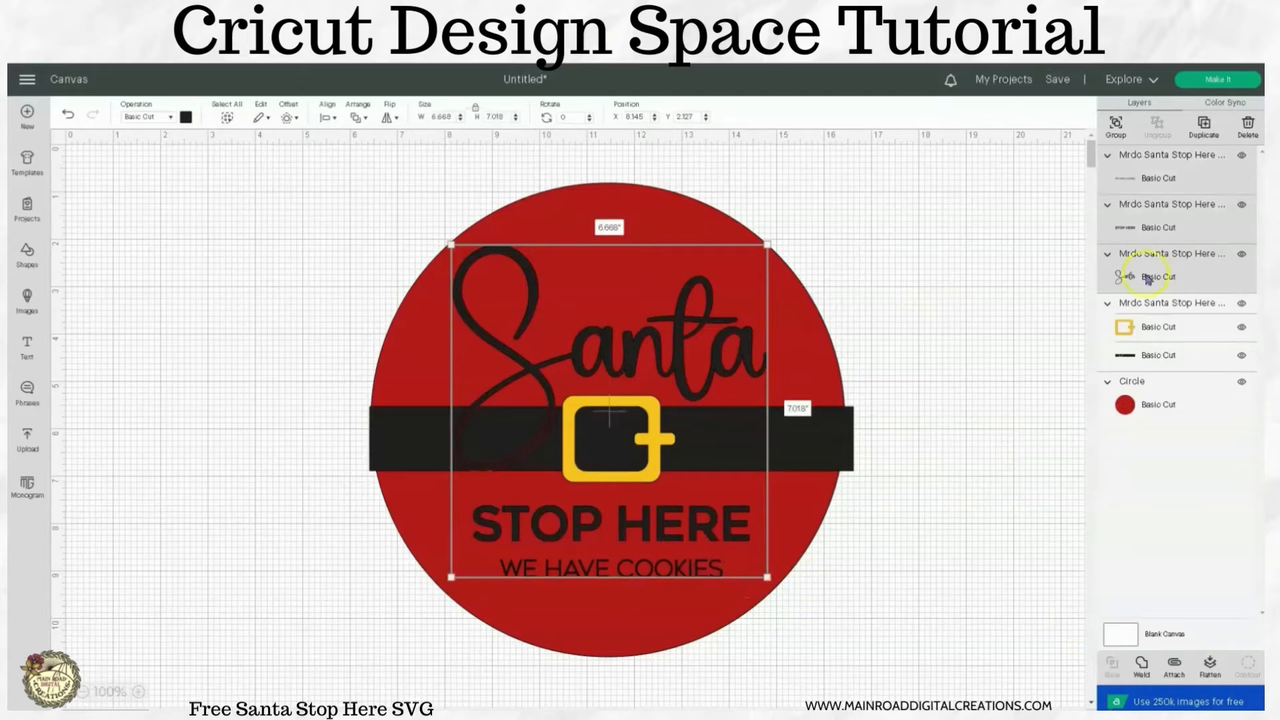
click(1116, 126)
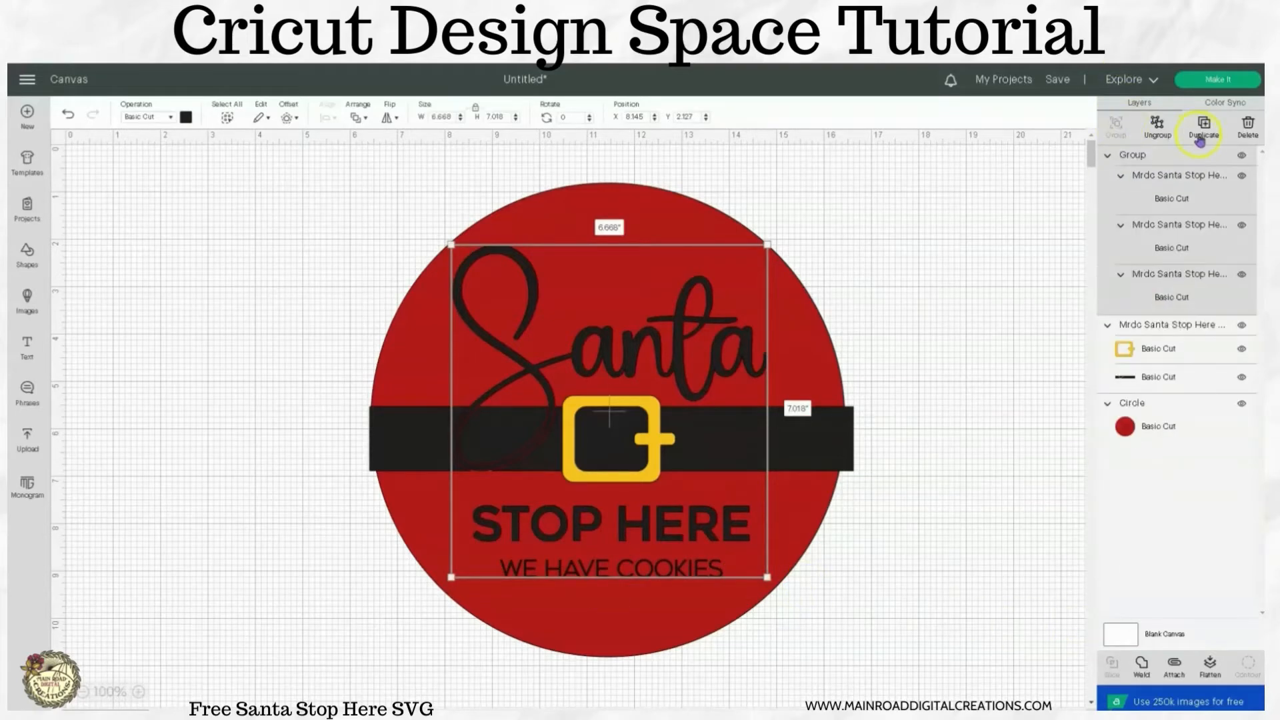
click(1241, 156)
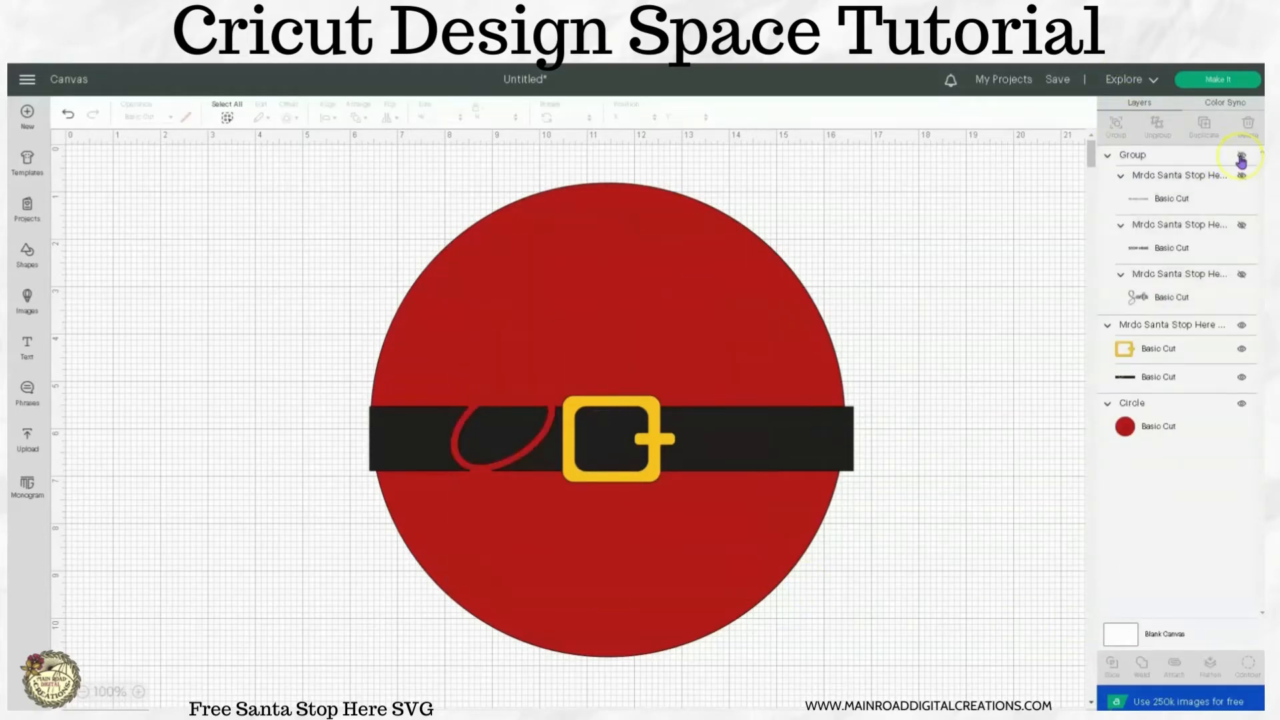
Ungroup the belt and buckle, and hide the yellow buckle layer.
click(1186, 333)
right_click(639, 465)
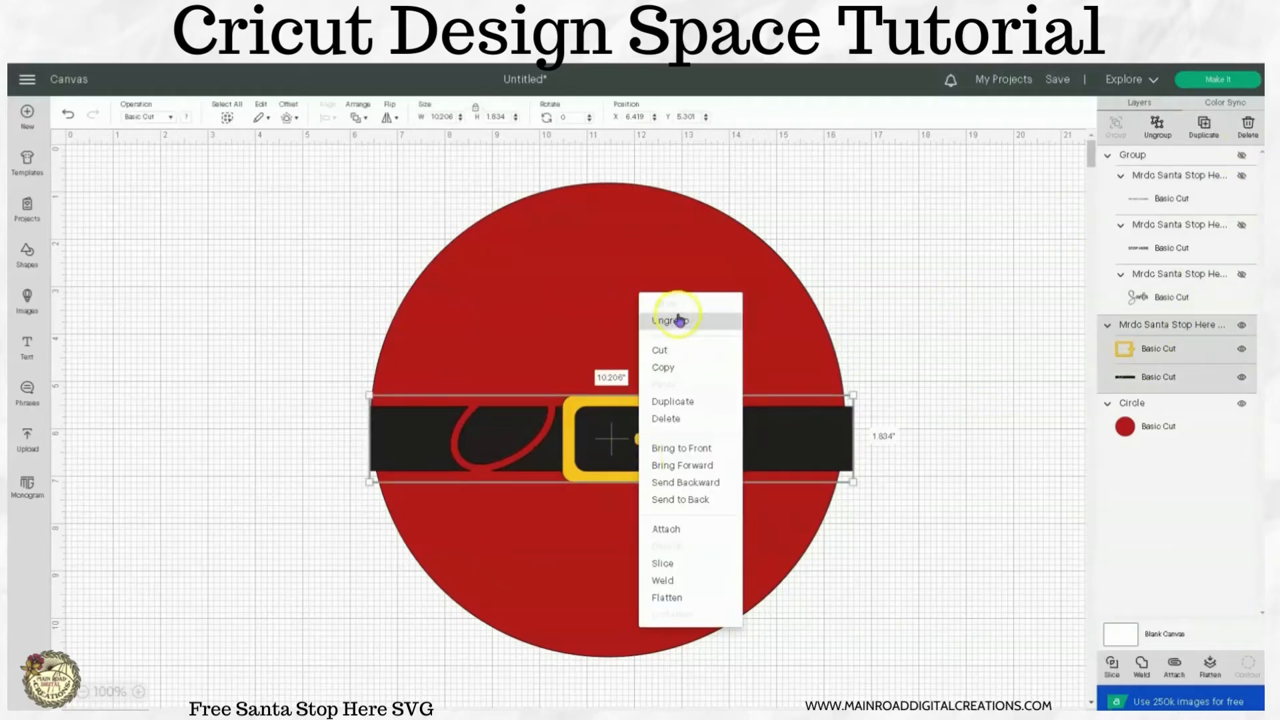
click(1157, 126)
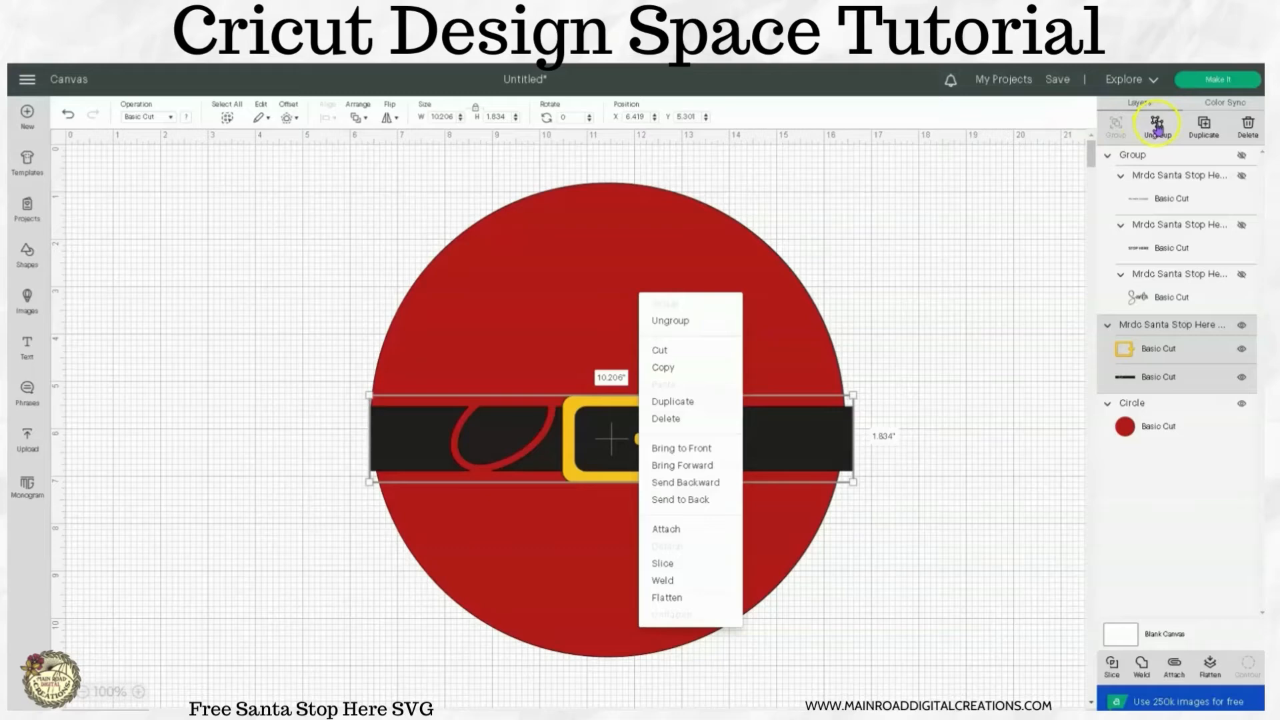
click(693, 322)
click(646, 465)
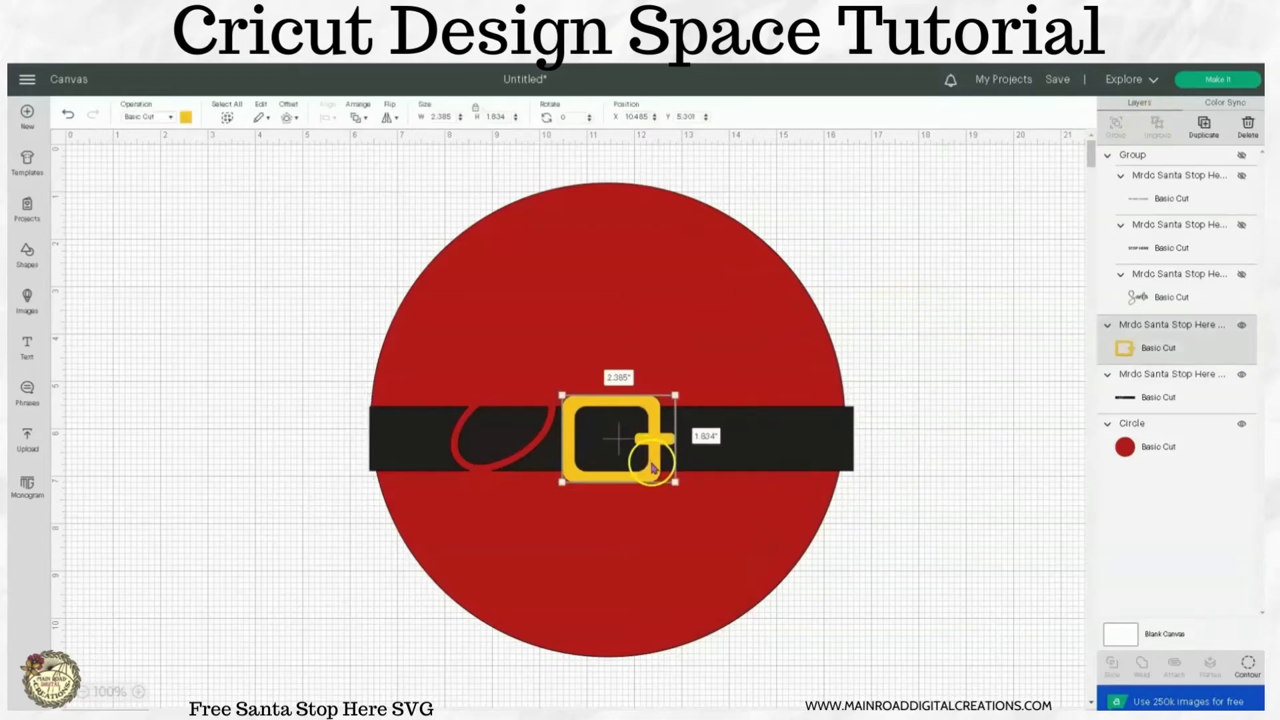
click(1241, 324)
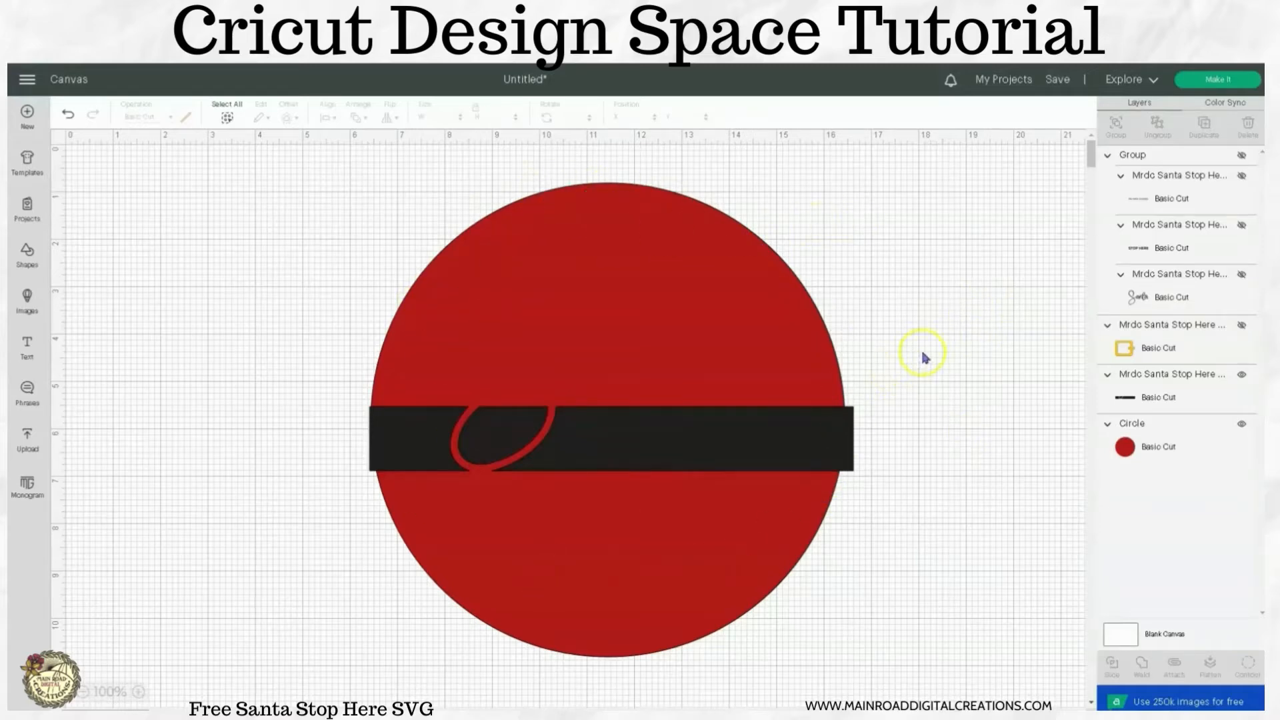
Slice the black belt with the red circle and delete the leftover belt ends outside the circle.
click(767, 438)
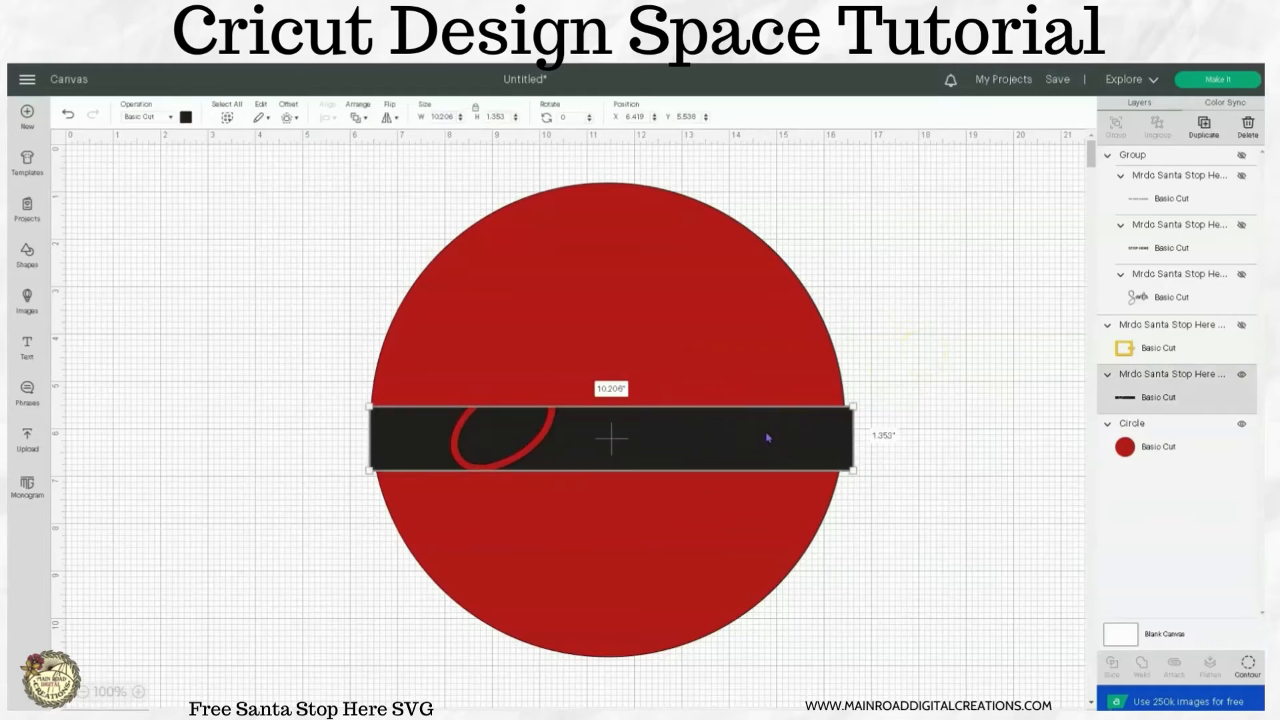
shift+click(737, 278)
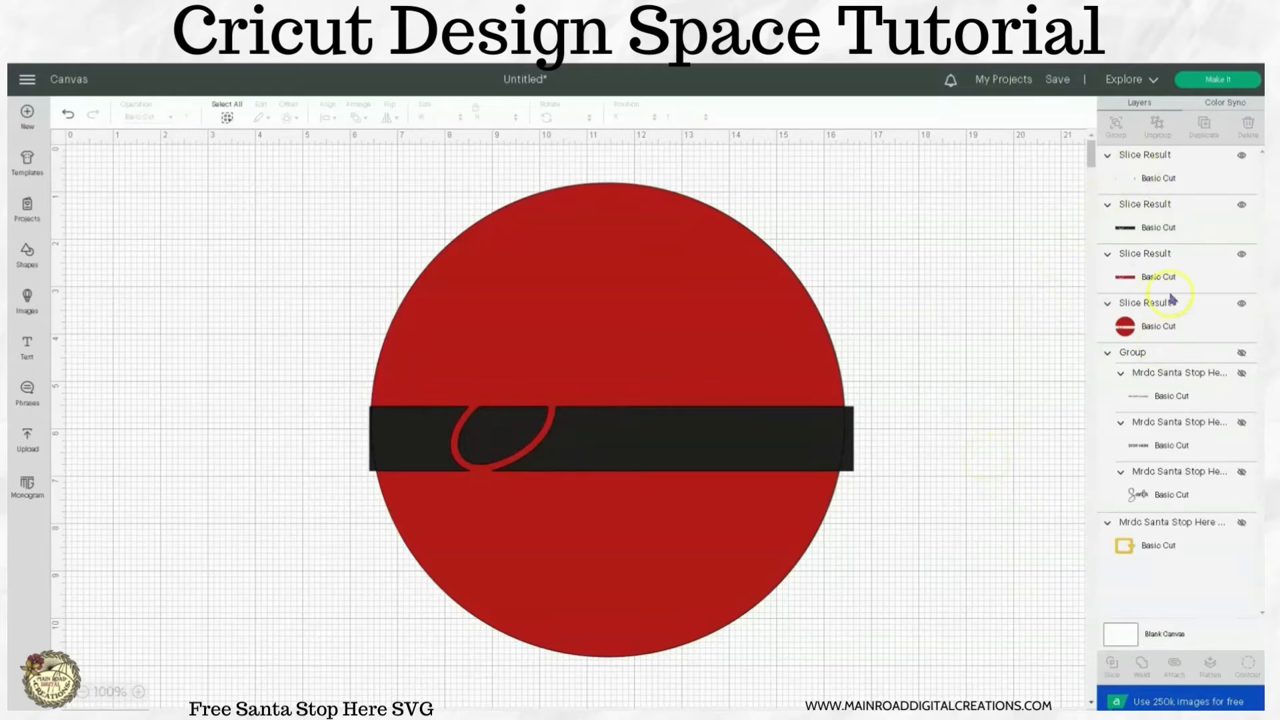
click(1241, 159)
click(1241, 159)
click(1241, 155)
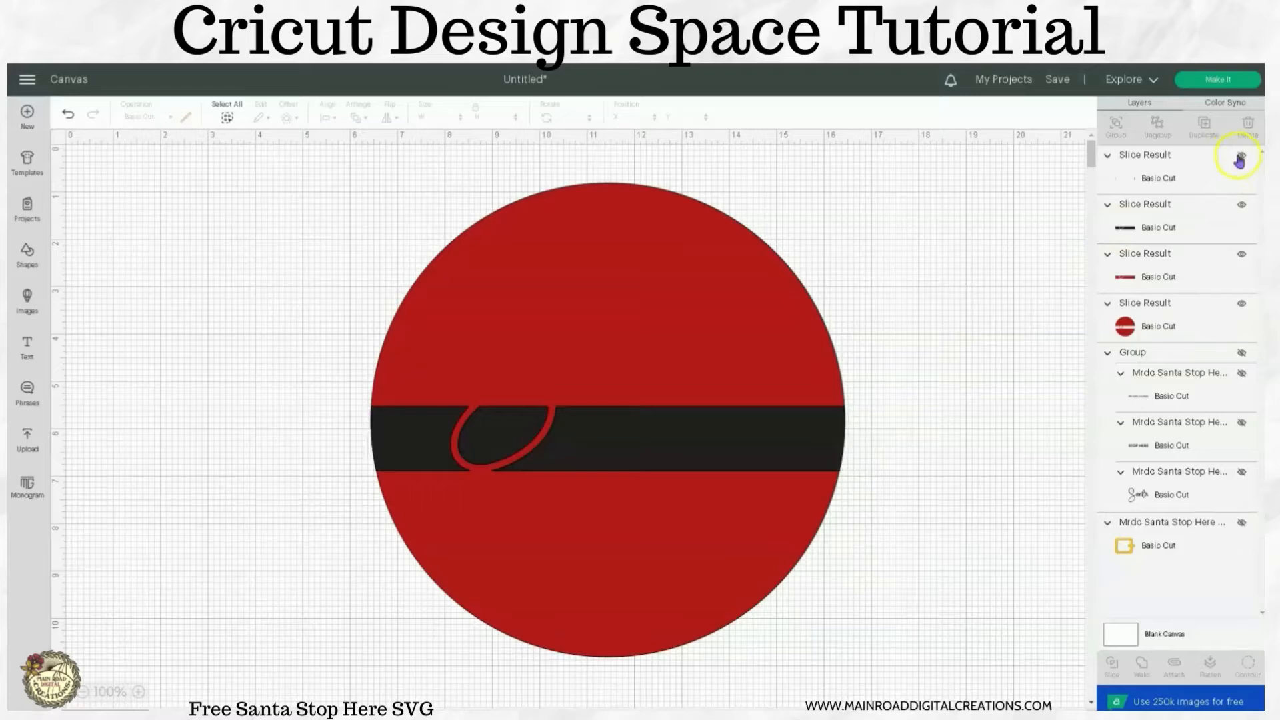
click(1241, 155)
click(1163, 174)
click(1246, 127)
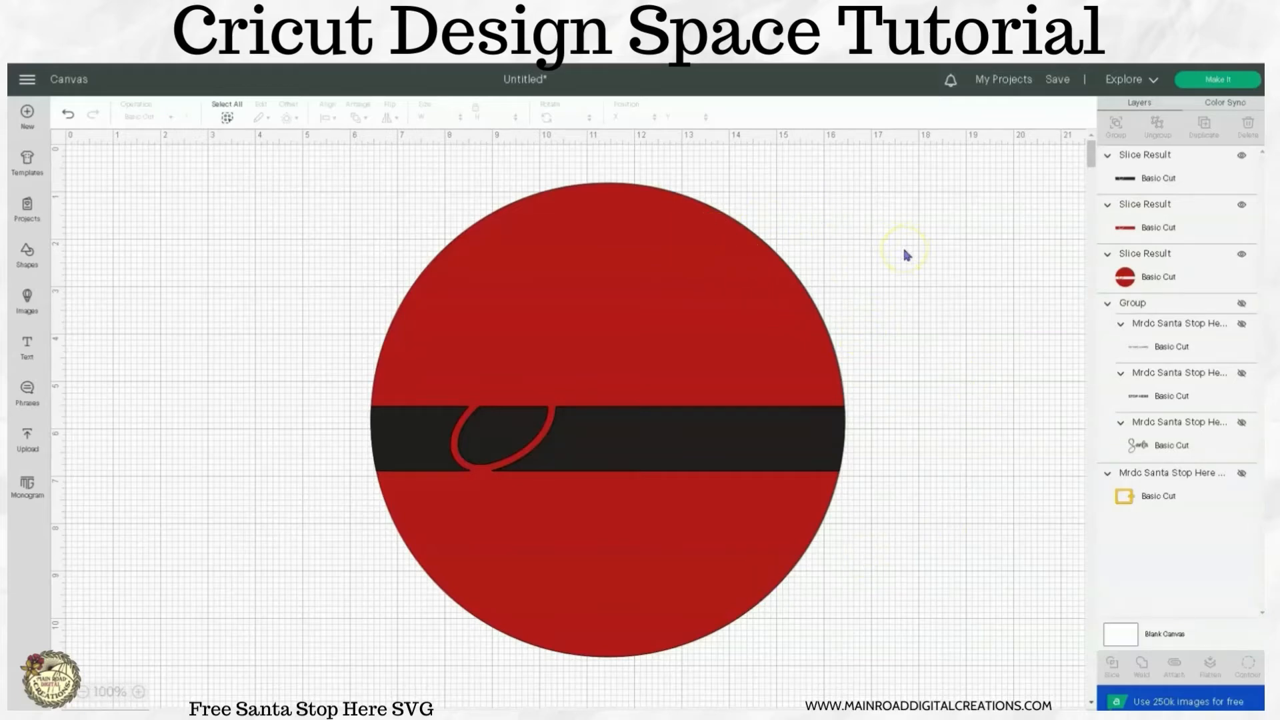
Weld the red belt-shaped slice and the sliced red circle into one solid circle.
click(1163, 279)
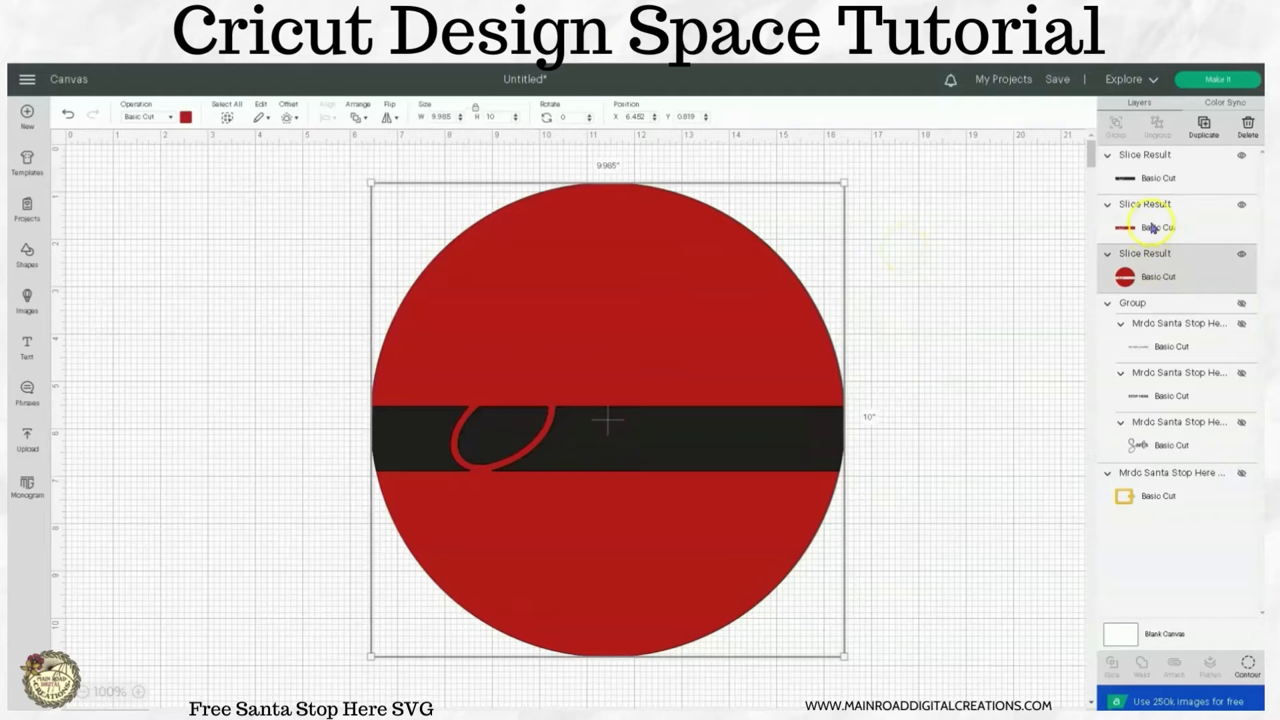
shift+click(1153, 228)
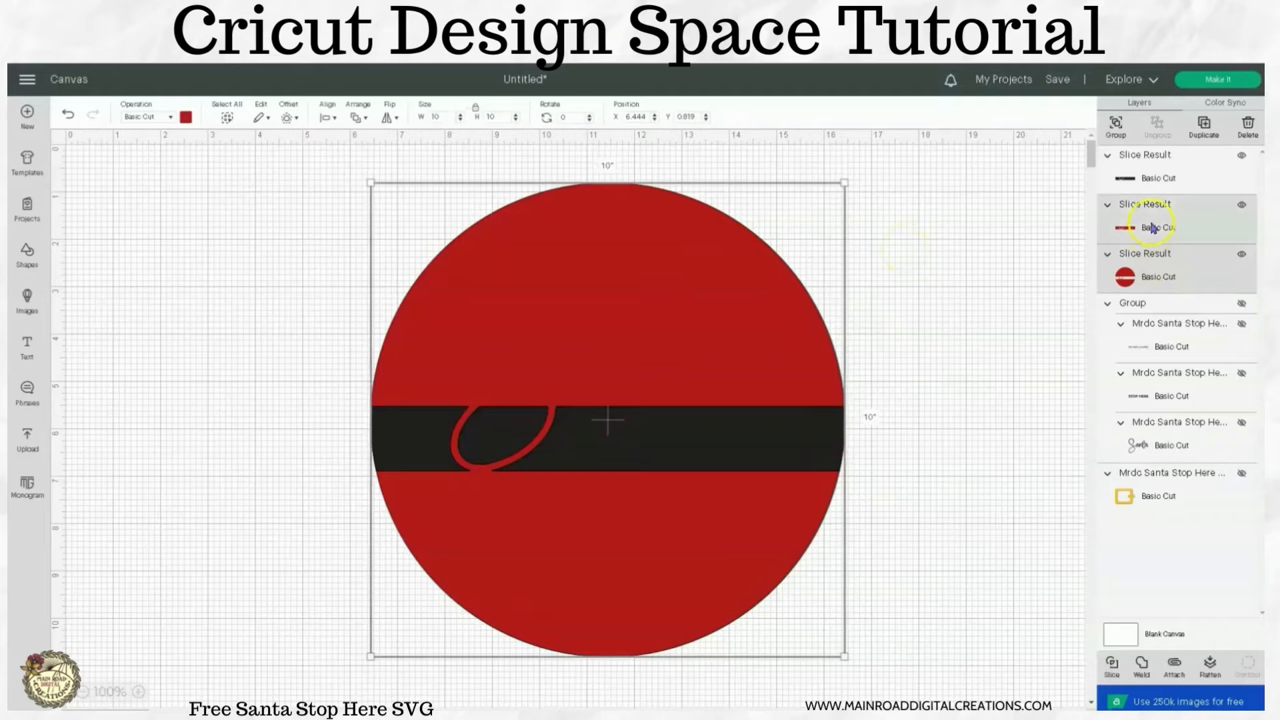
click(1141, 664)
Send the welded red circle to the back and unhide the group containing "Santa", "STOP HERE" and "WE HAVE COOKIES".
click(736, 393)
right_click(738, 398)
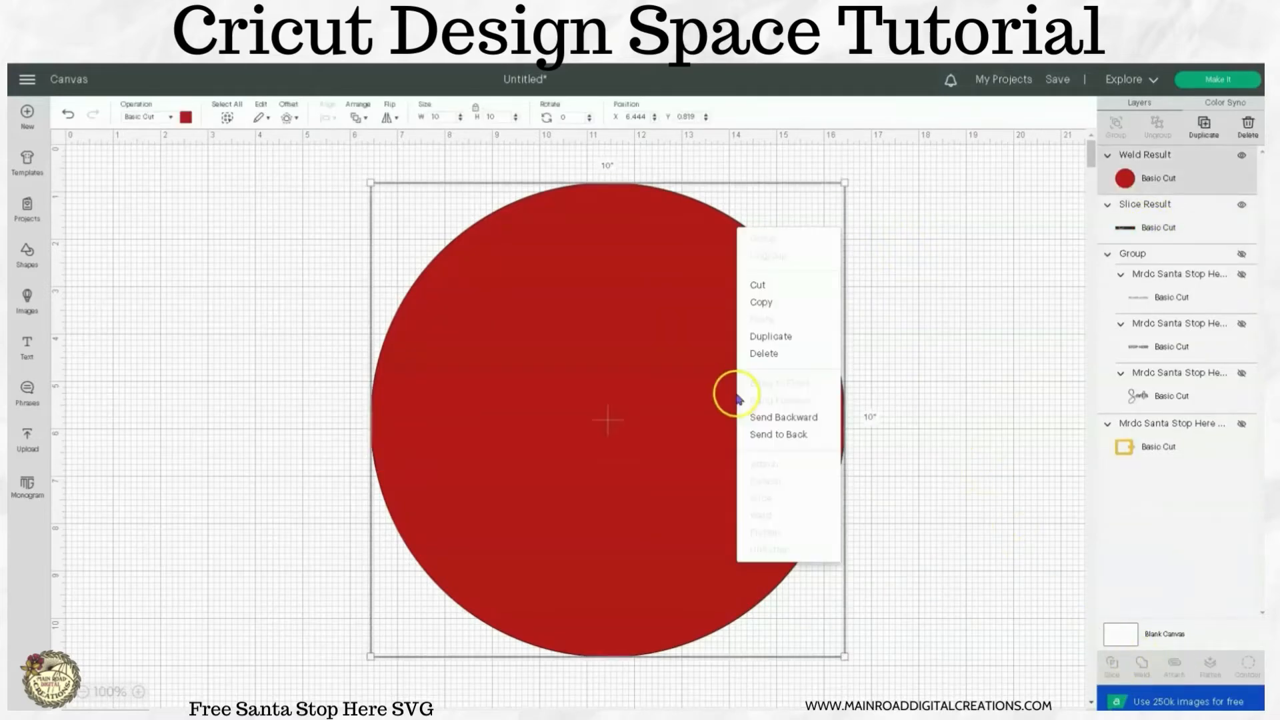
click(778, 435)
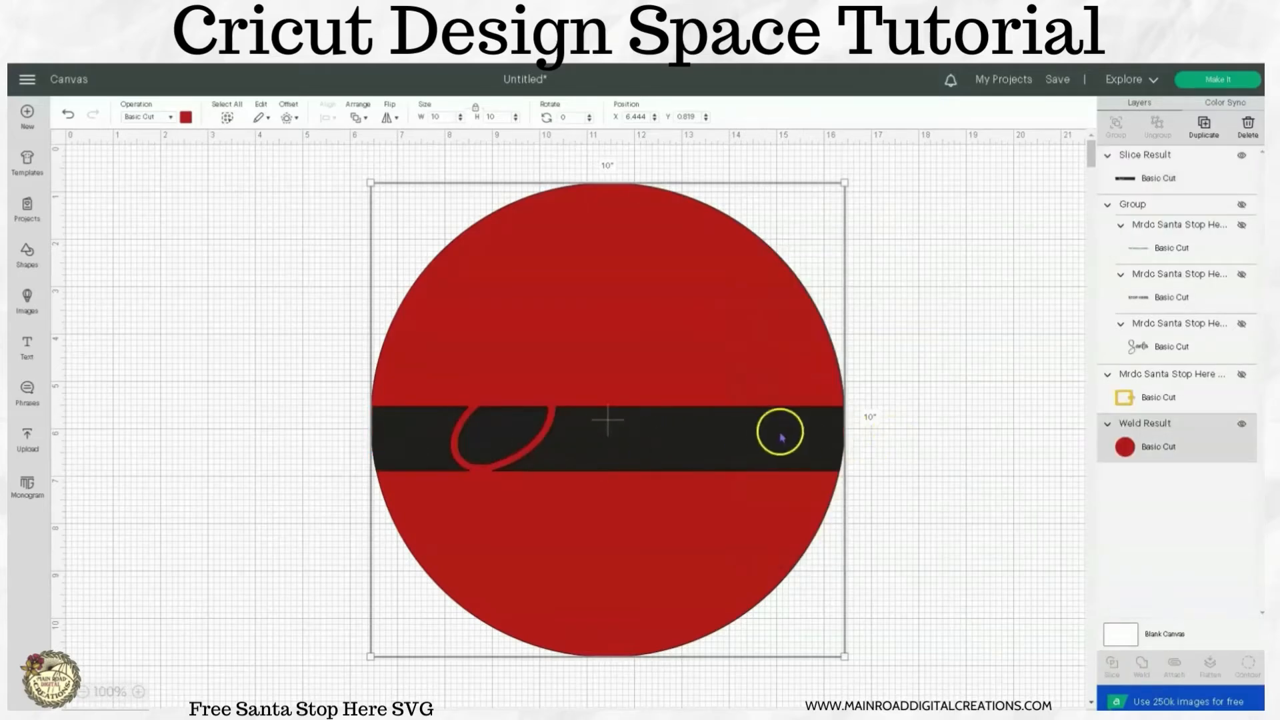
click(1241, 205)
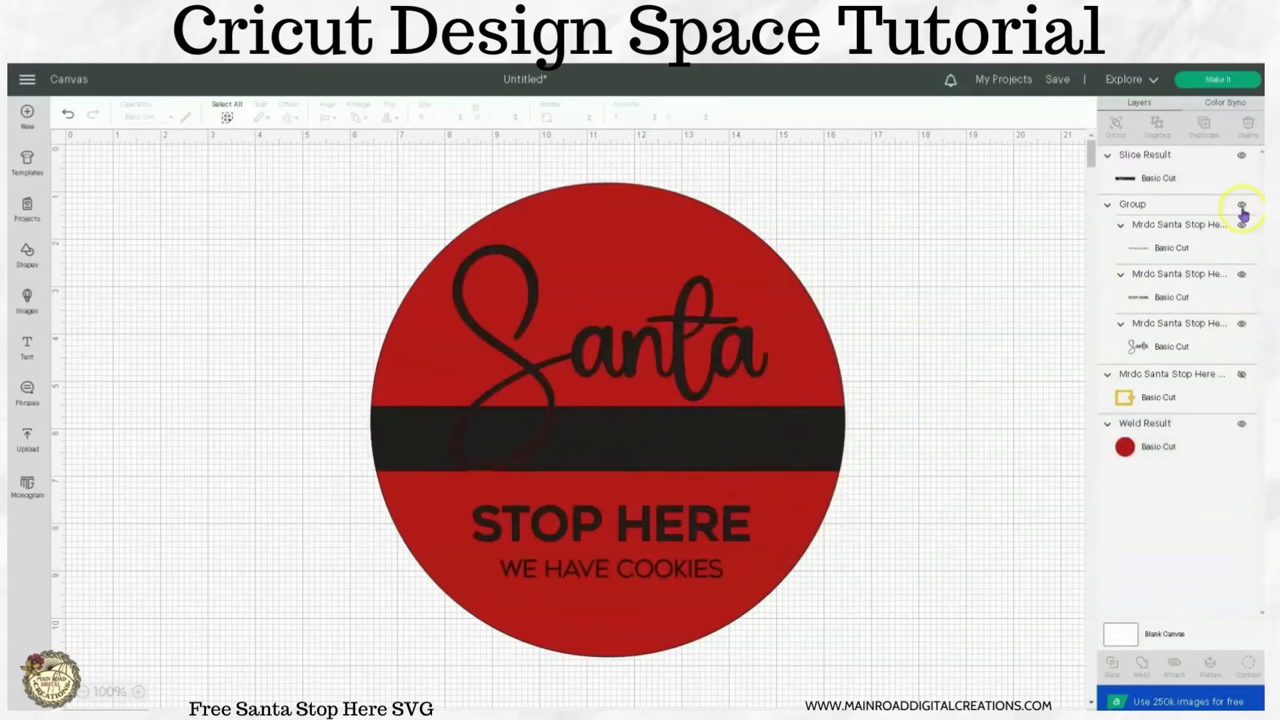
Ungroup the "Santa", "STOP HERE" and "WE HAVE COOKIES" text to recolor all three layers white, and attach them together.
click(720, 355)
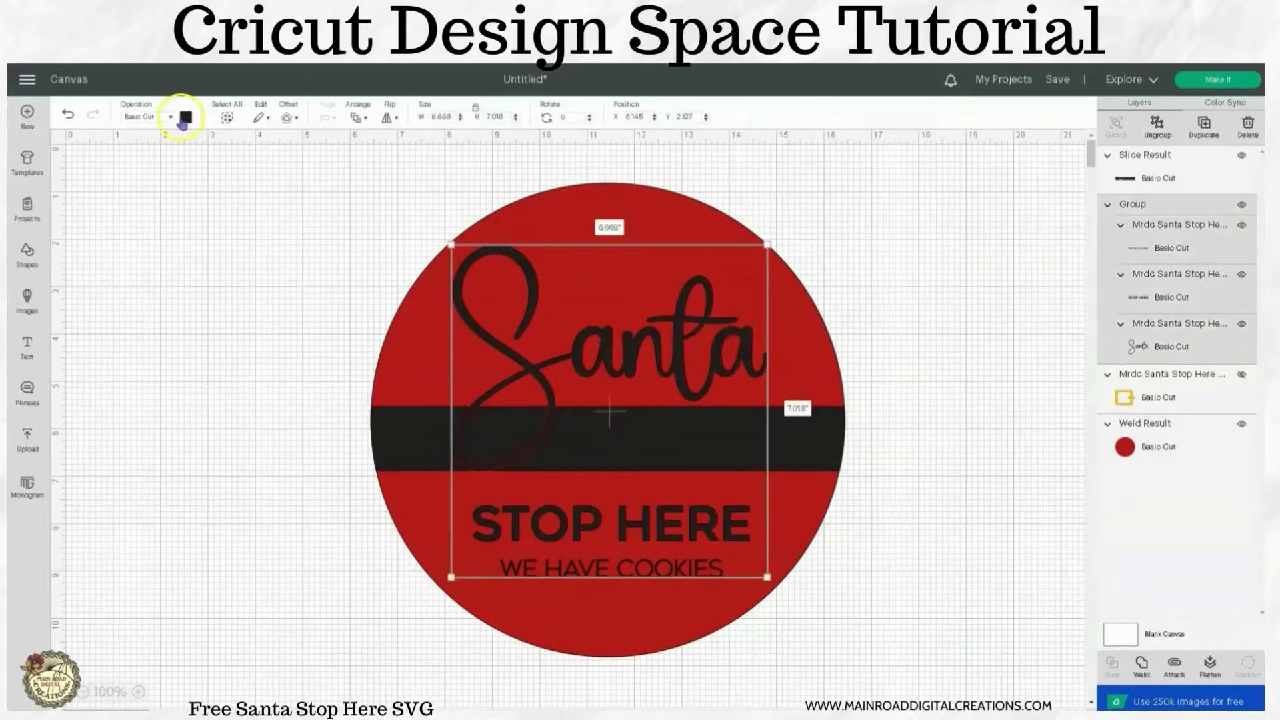
click(1155, 137)
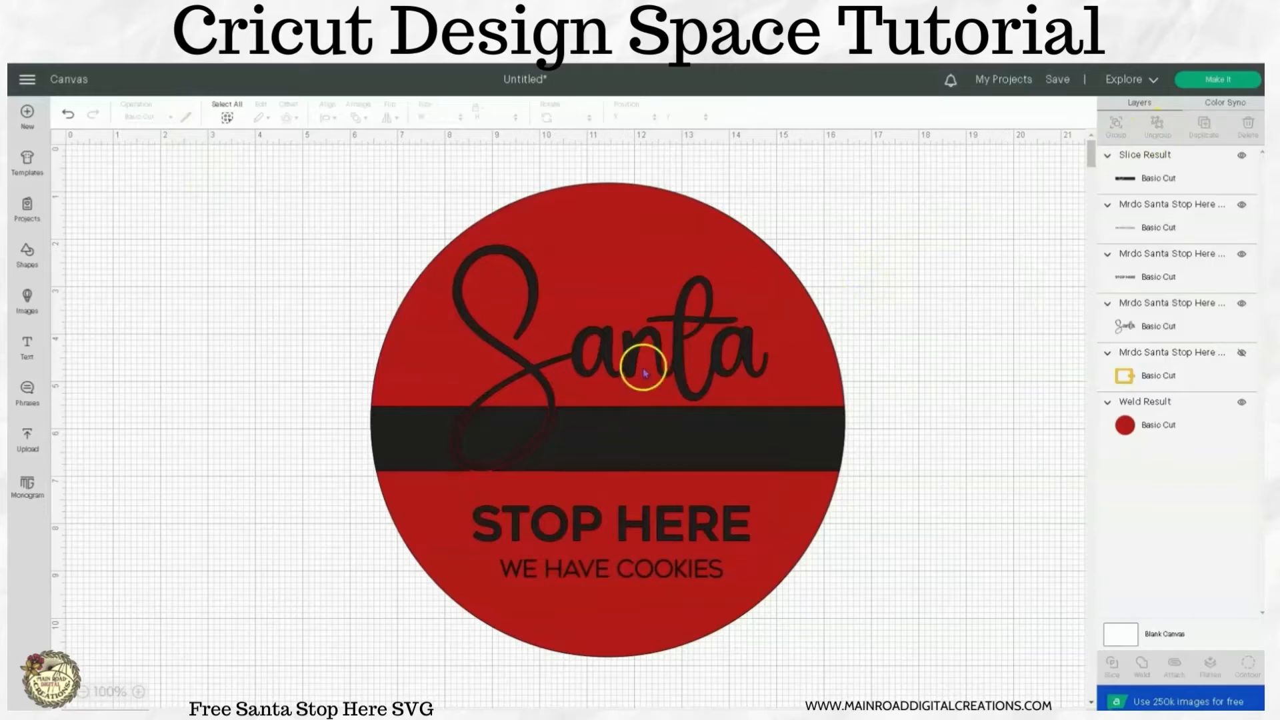
click(679, 378)
shift+click(651, 522)
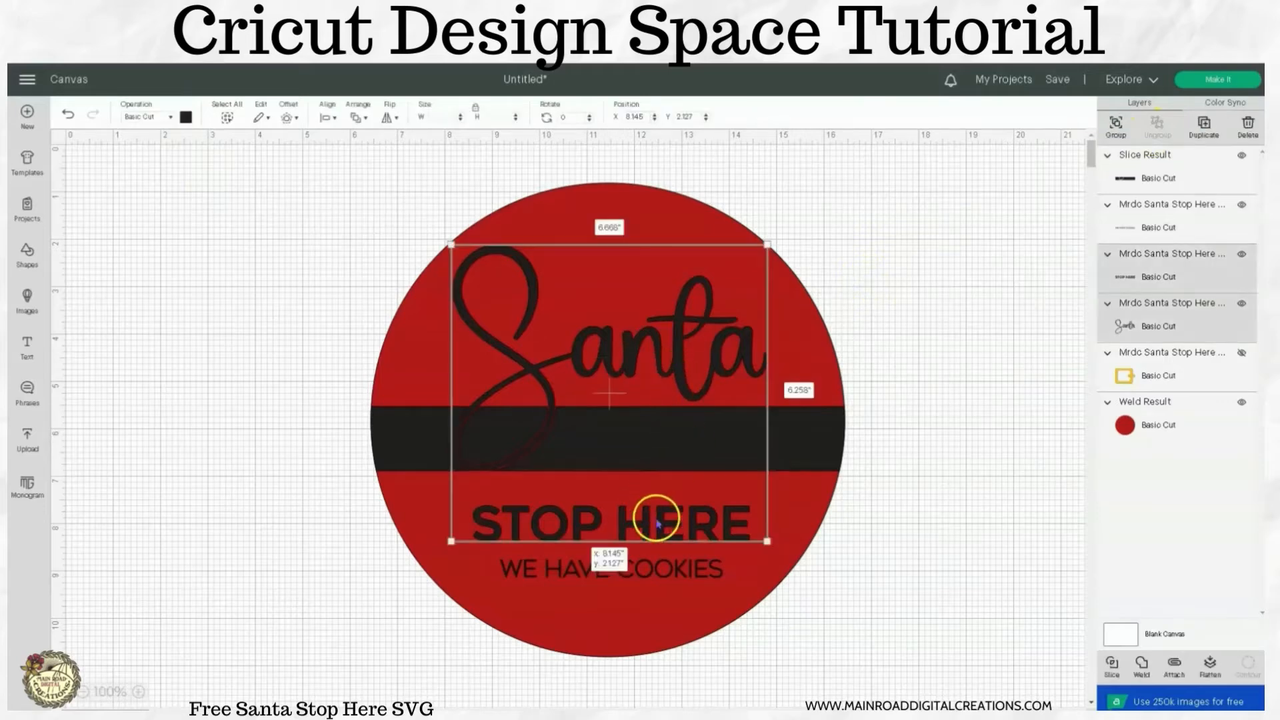
shift+click(656, 566)
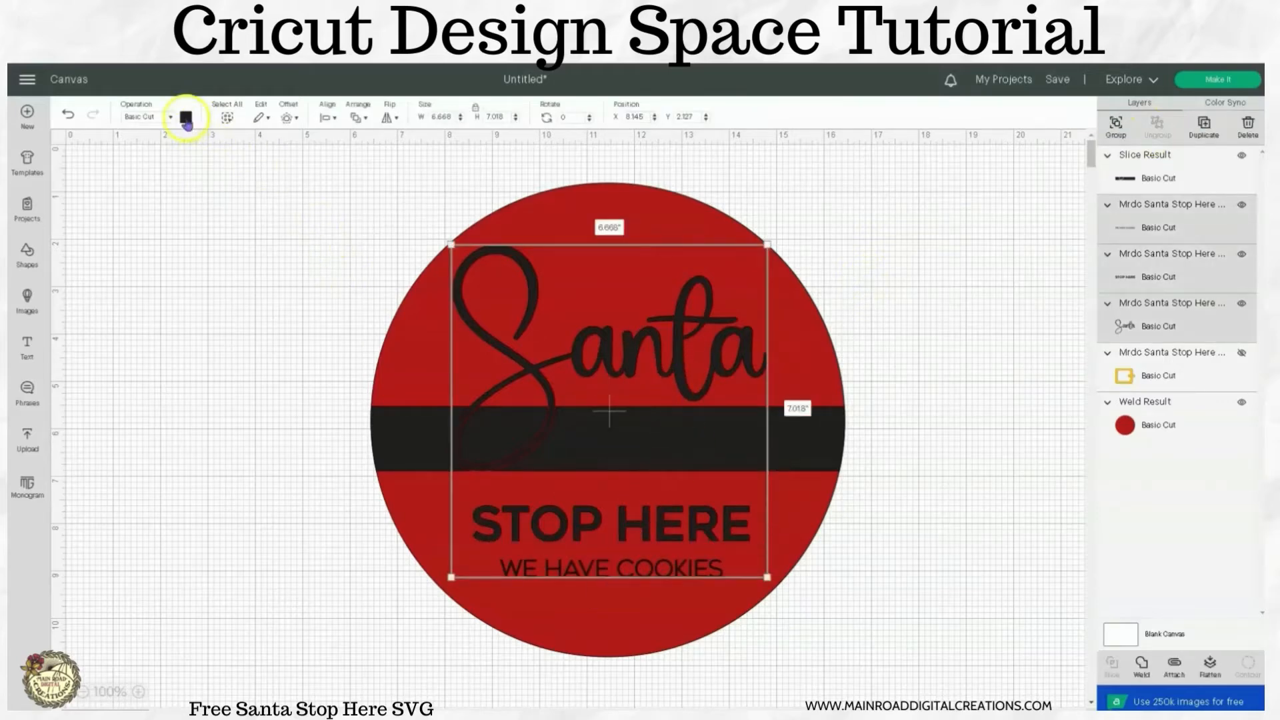
click(186, 117)
click(201, 240)
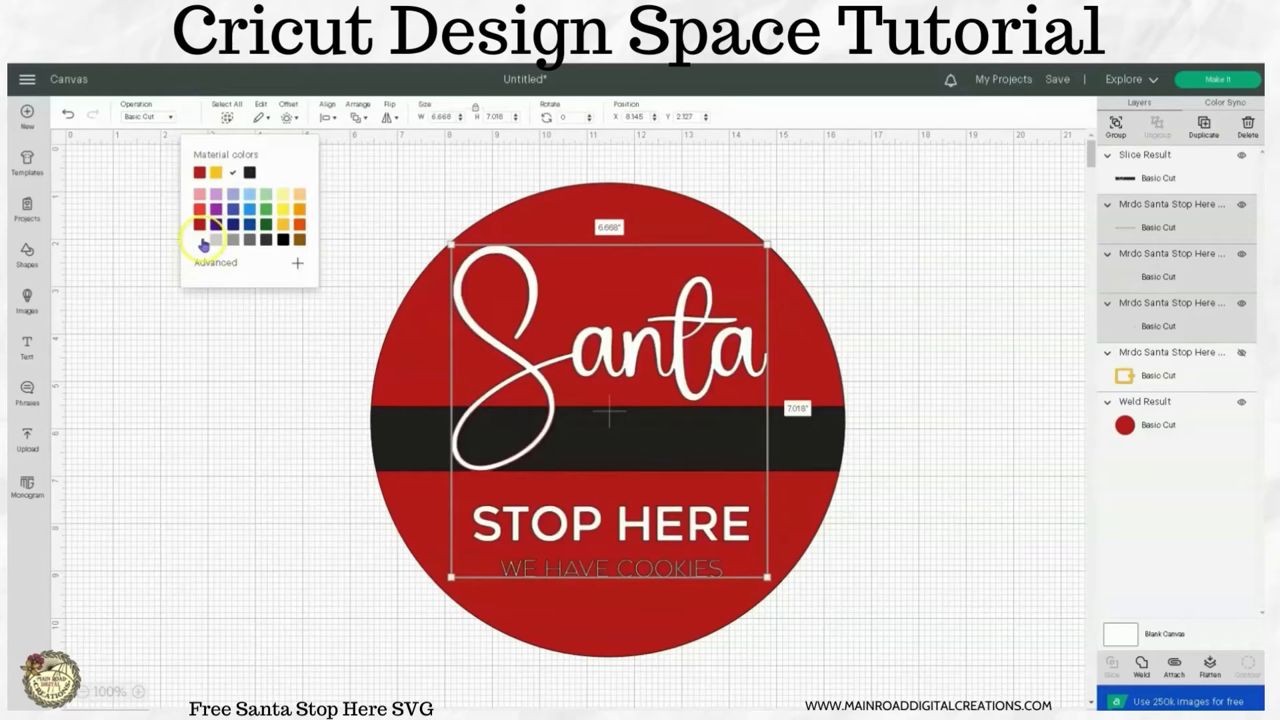
click(1174, 665)
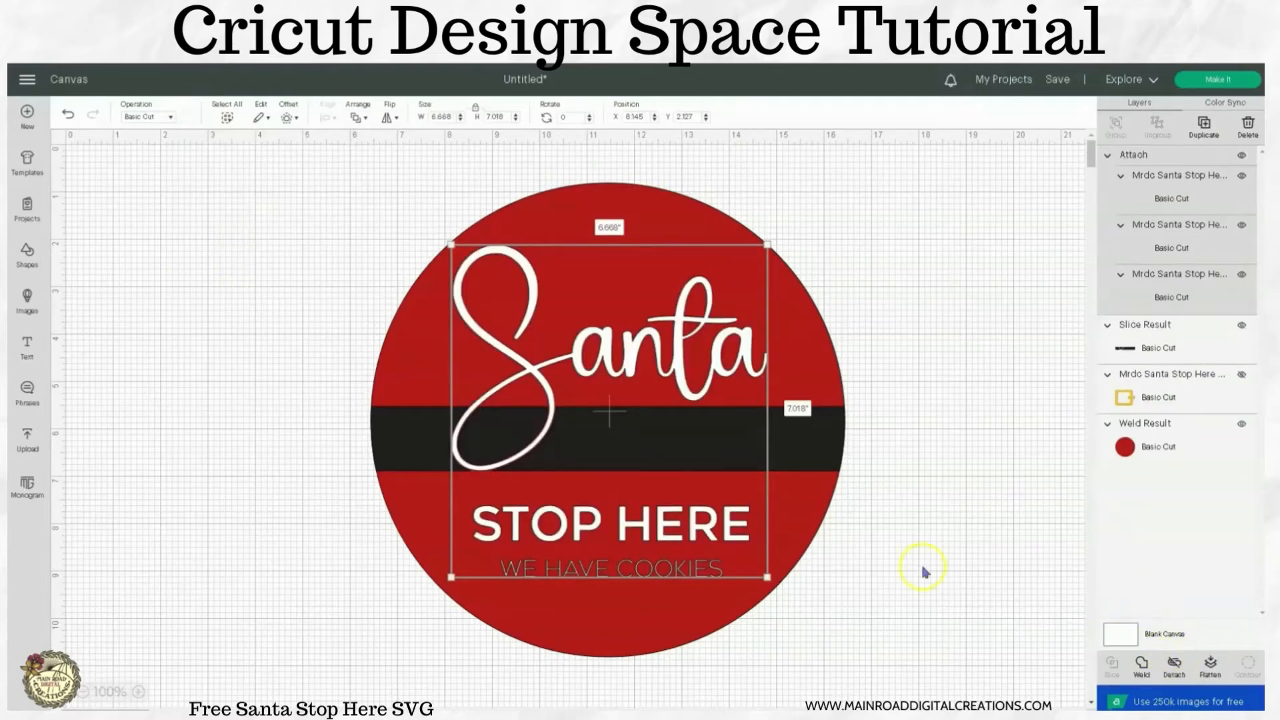
click(947, 526)
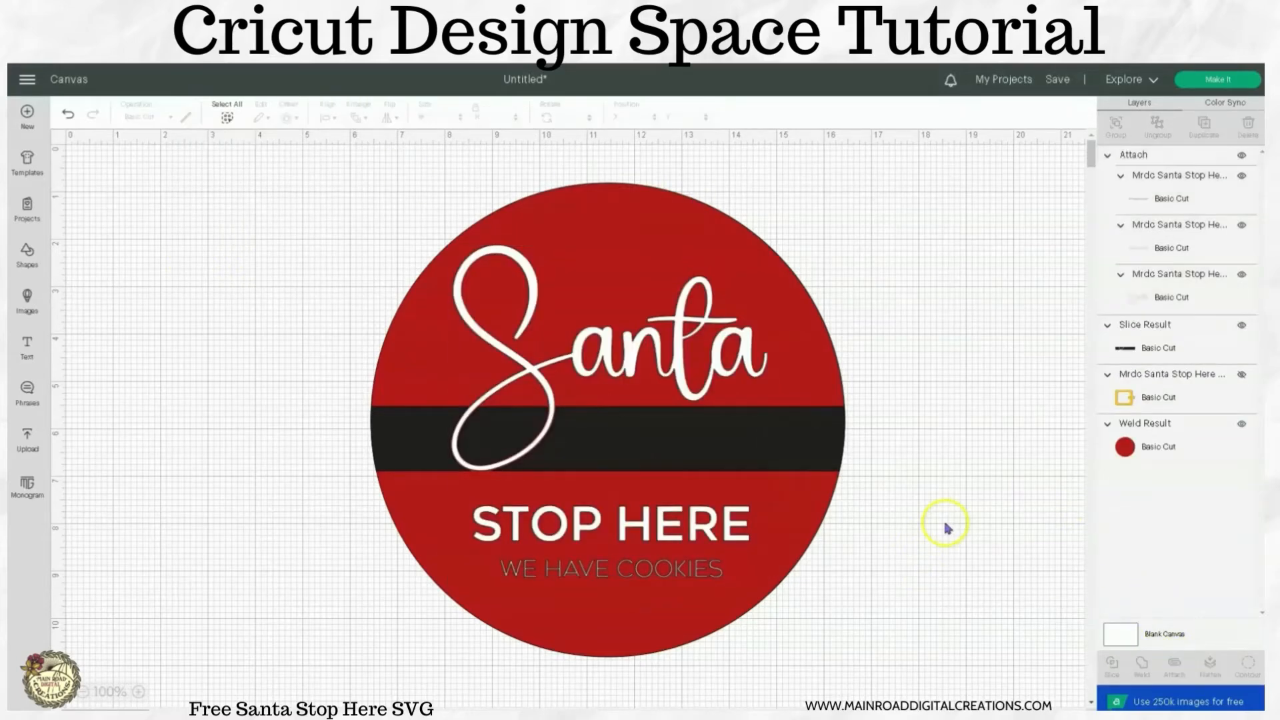
Unhide the yellow buckle layer and bring it to the front of the design.
click(1241, 375)
click(1210, 391)
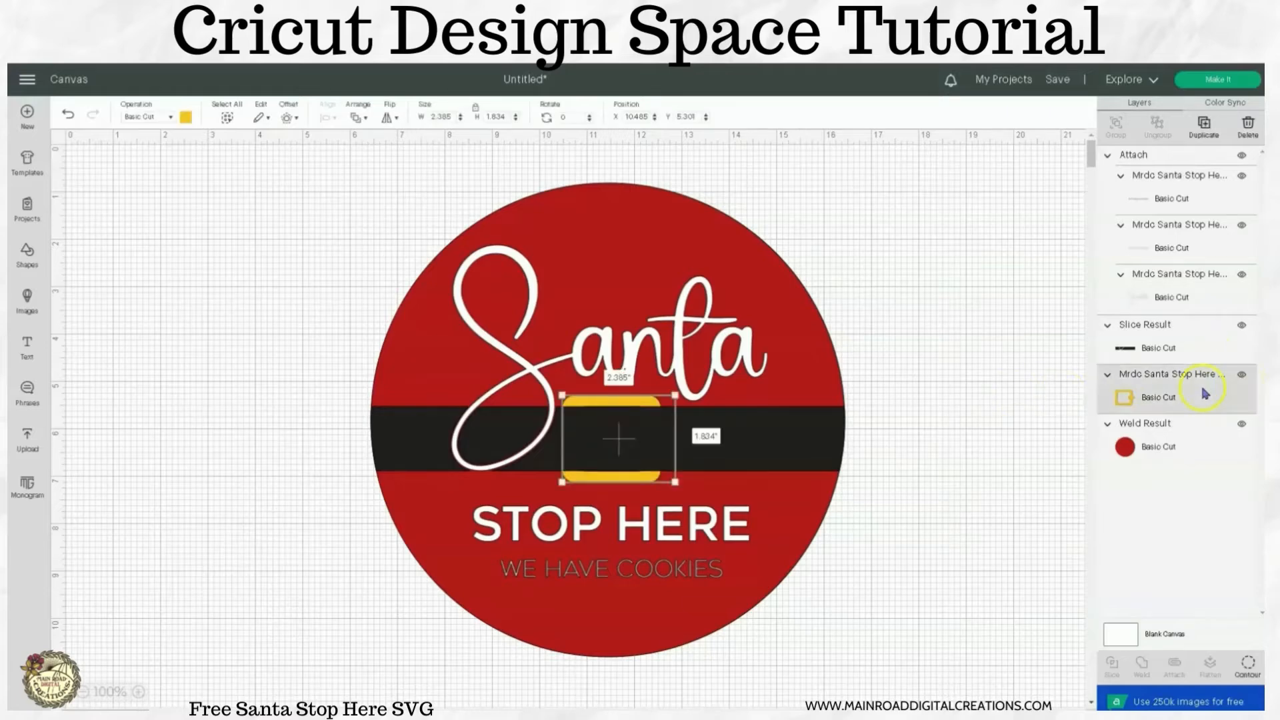
right_click(1205, 393)
click(1140, 361)
click(987, 338)
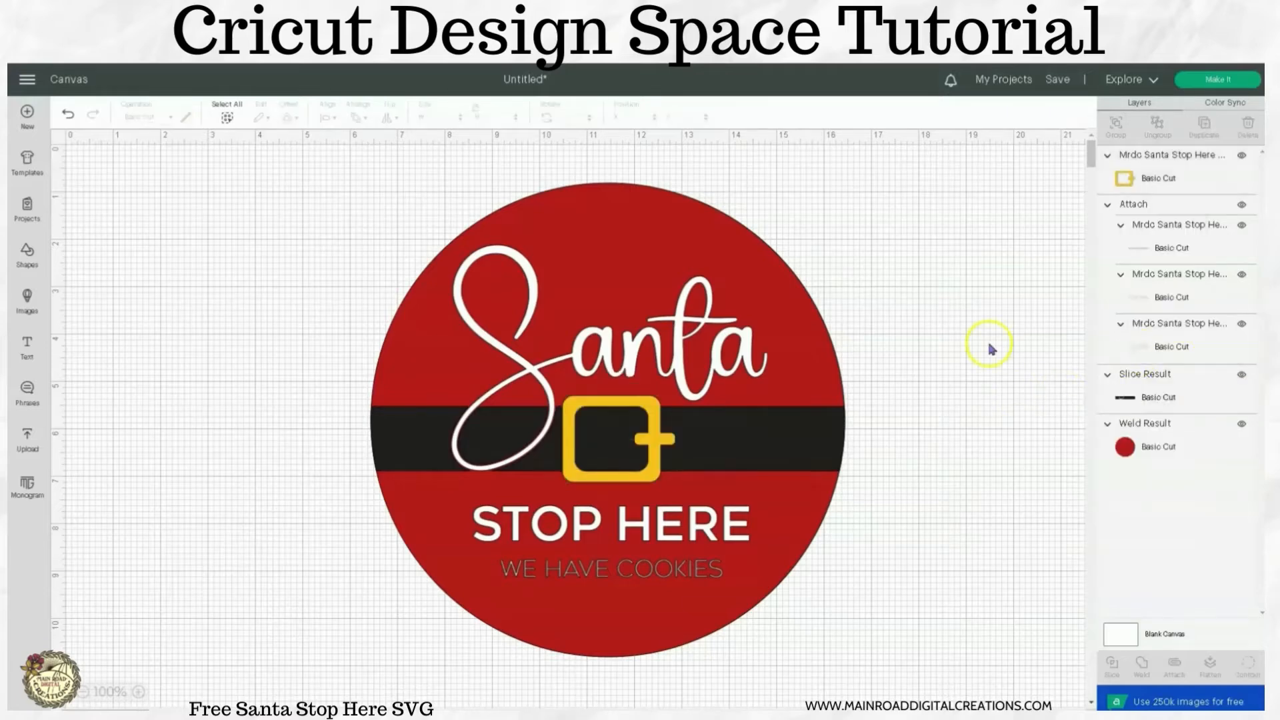
Hide the red circle and prepare the project for cutting, checking the yellow and black mats.
click(1241, 425)
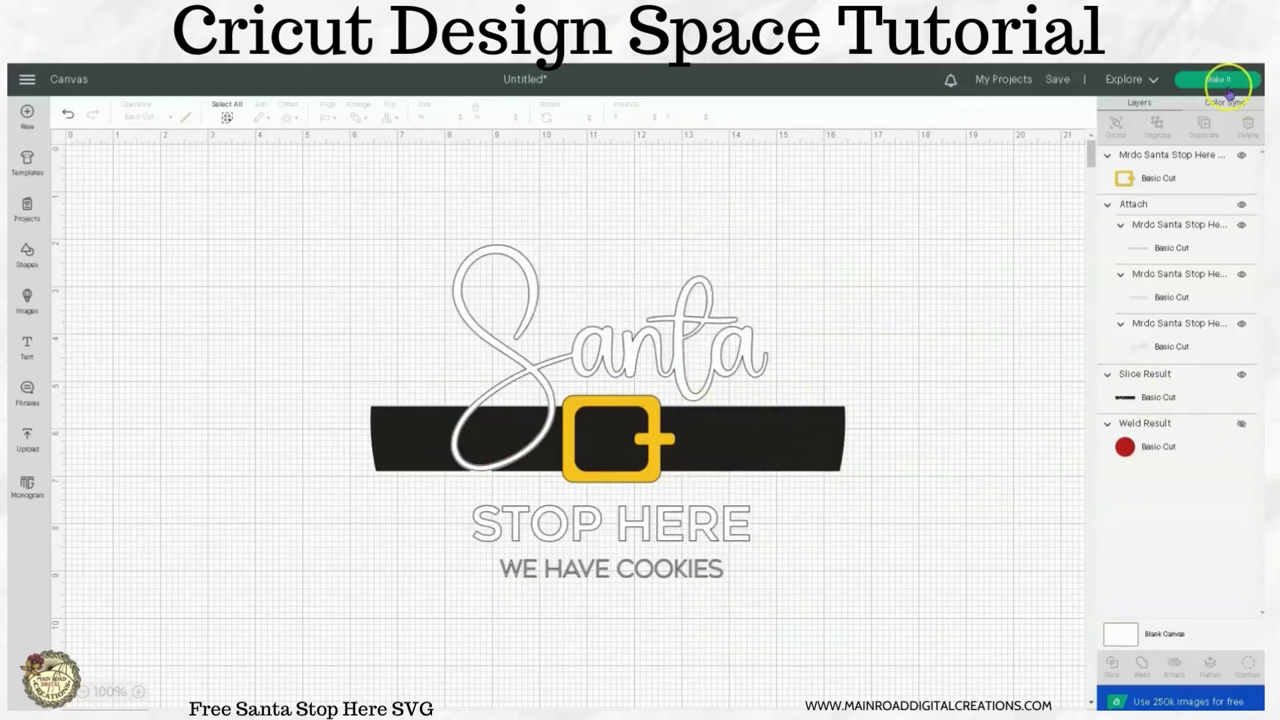
click(1229, 84)
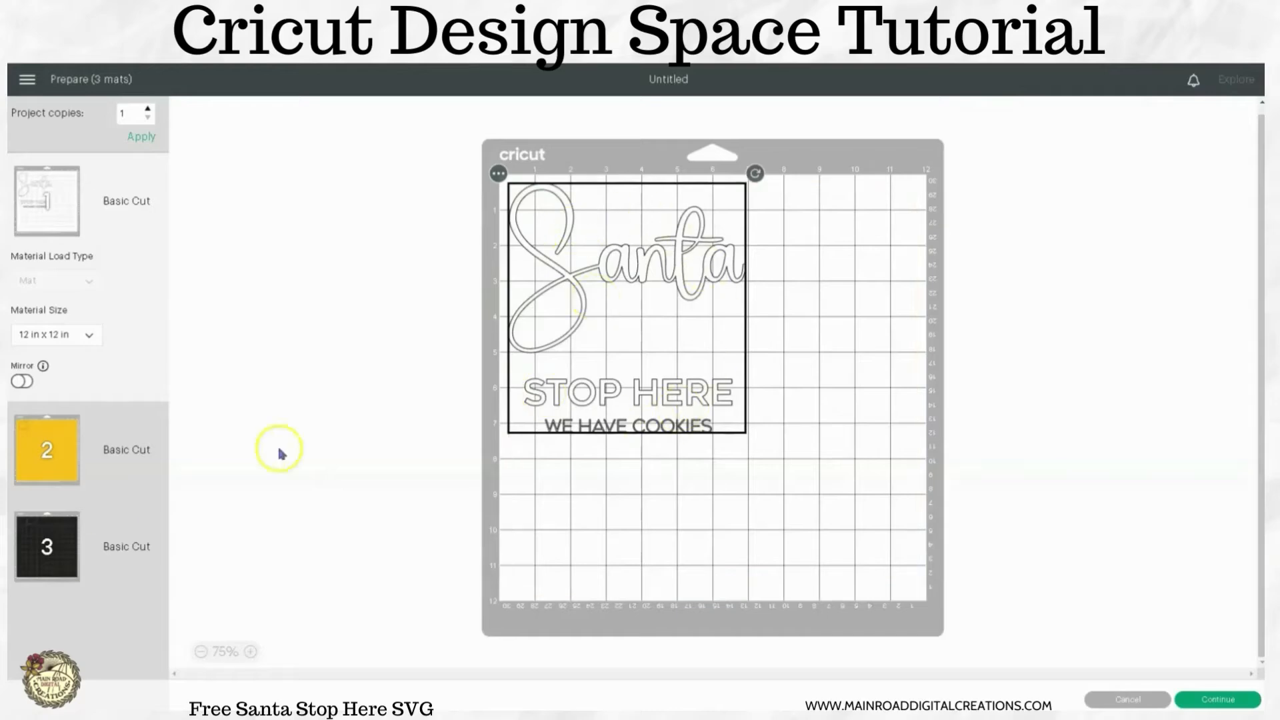
click(41, 437)
click(31, 555)
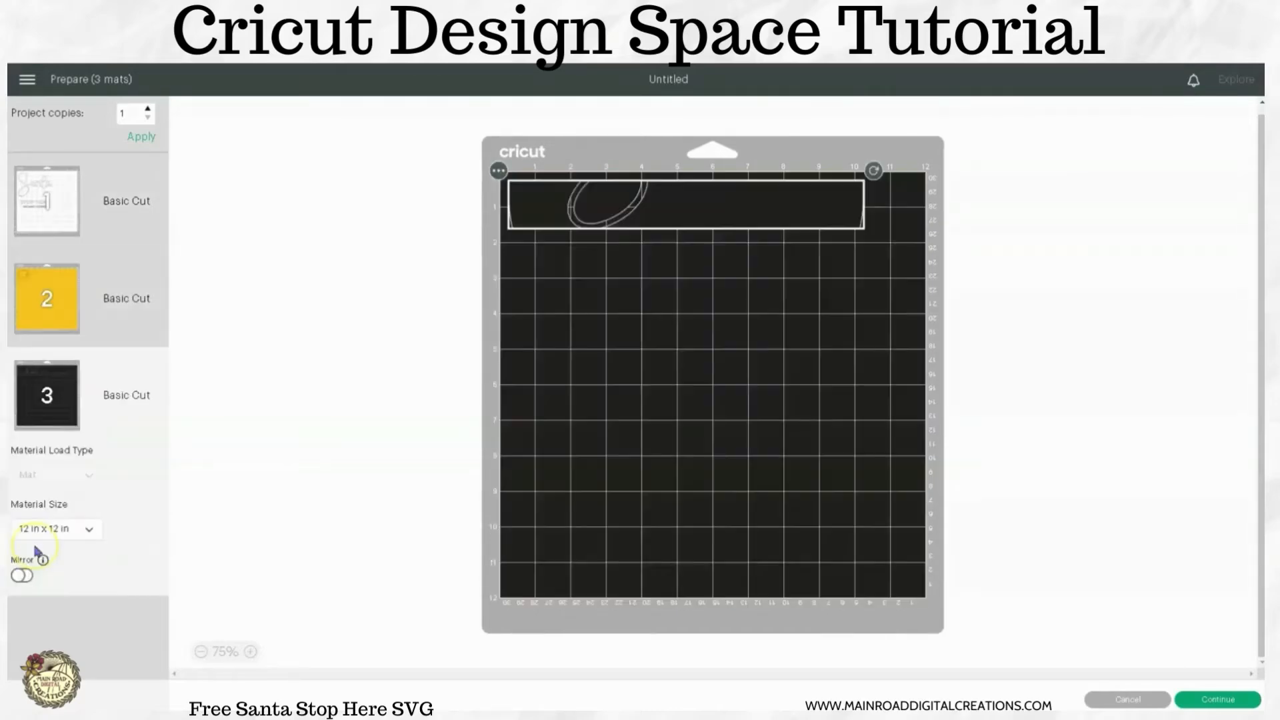
Mirror the white text mat and move the buckle from the yellow mat to the free area near the white mat's lower corner.
click(50, 207)
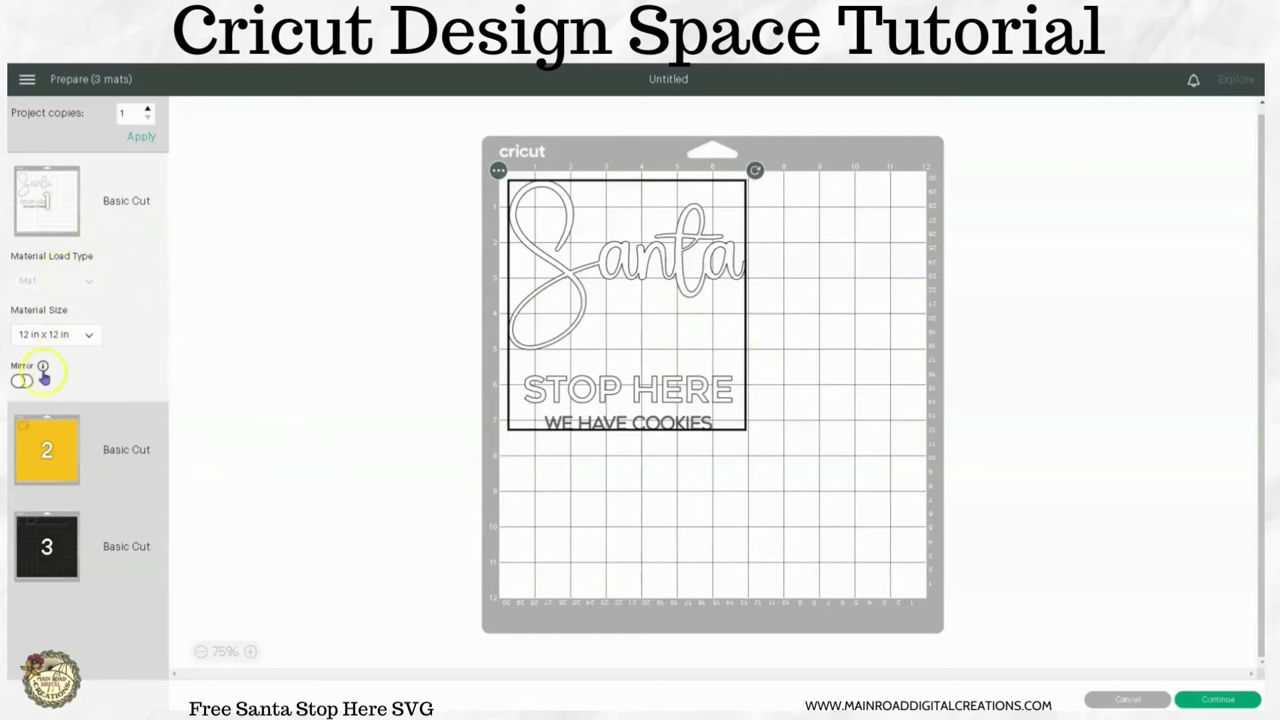
click(22, 382)
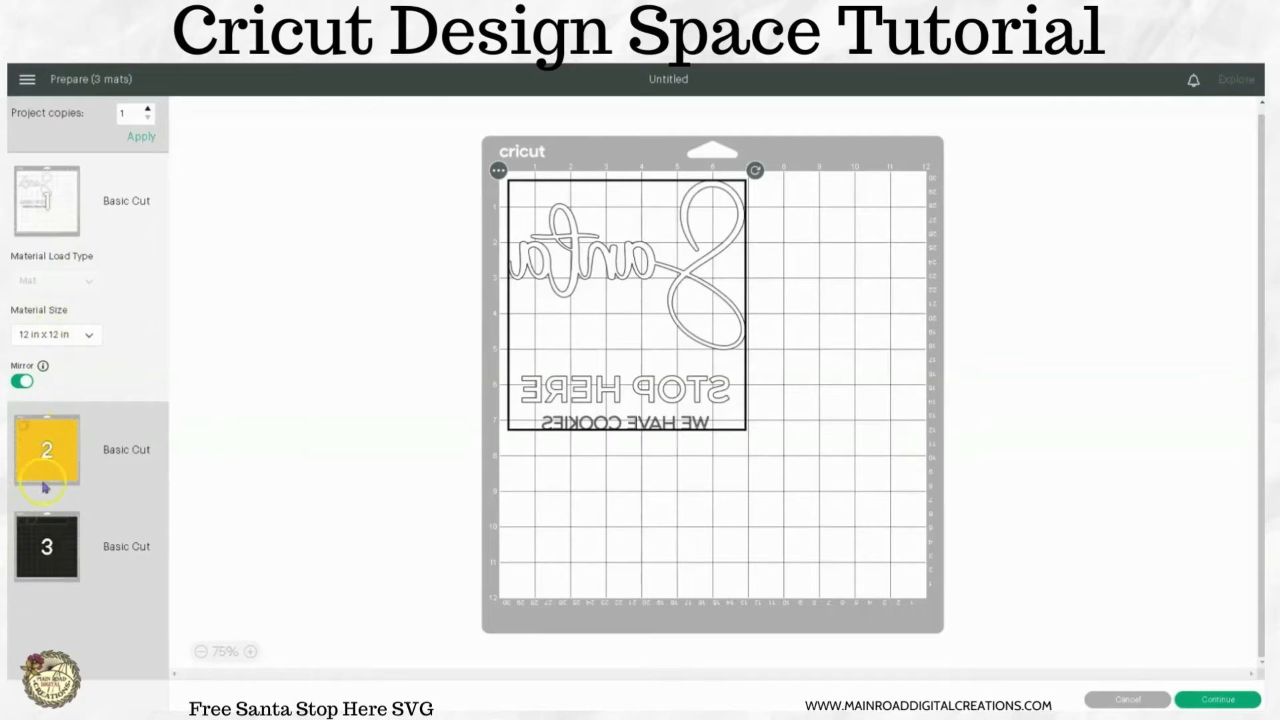
click(32, 438)
drag(526, 239, 540, 580)
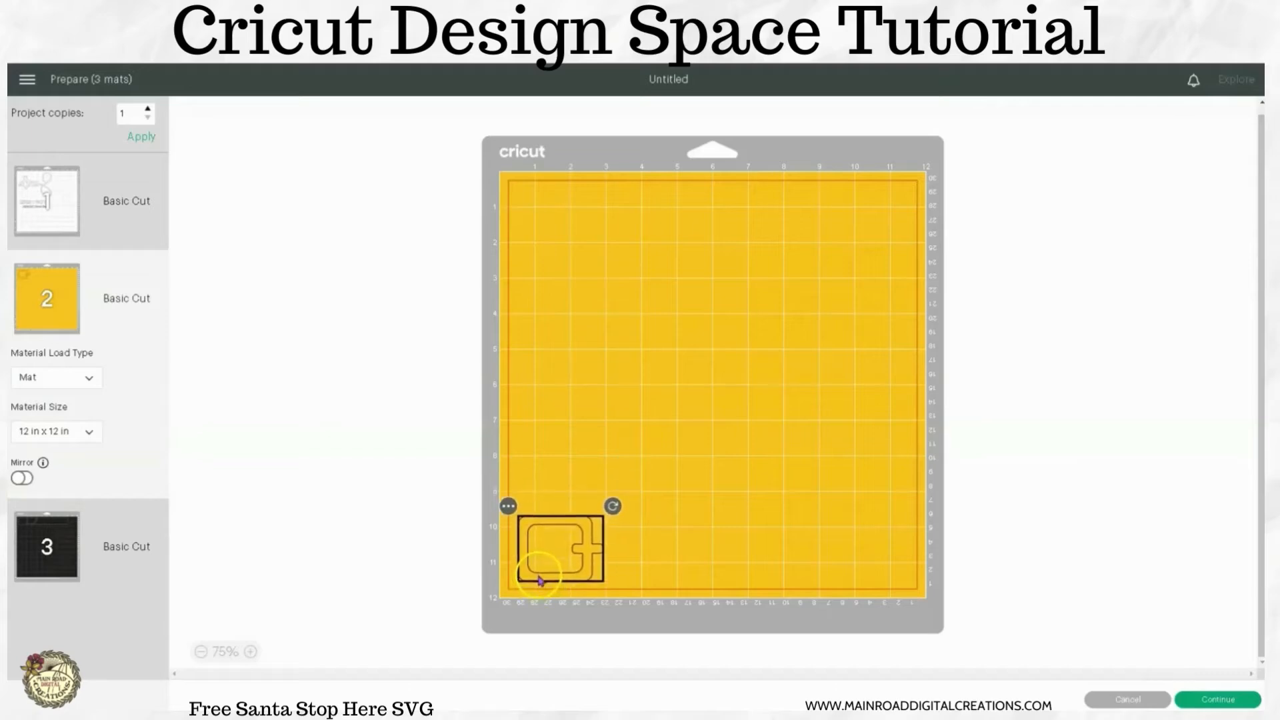
click(508, 505)
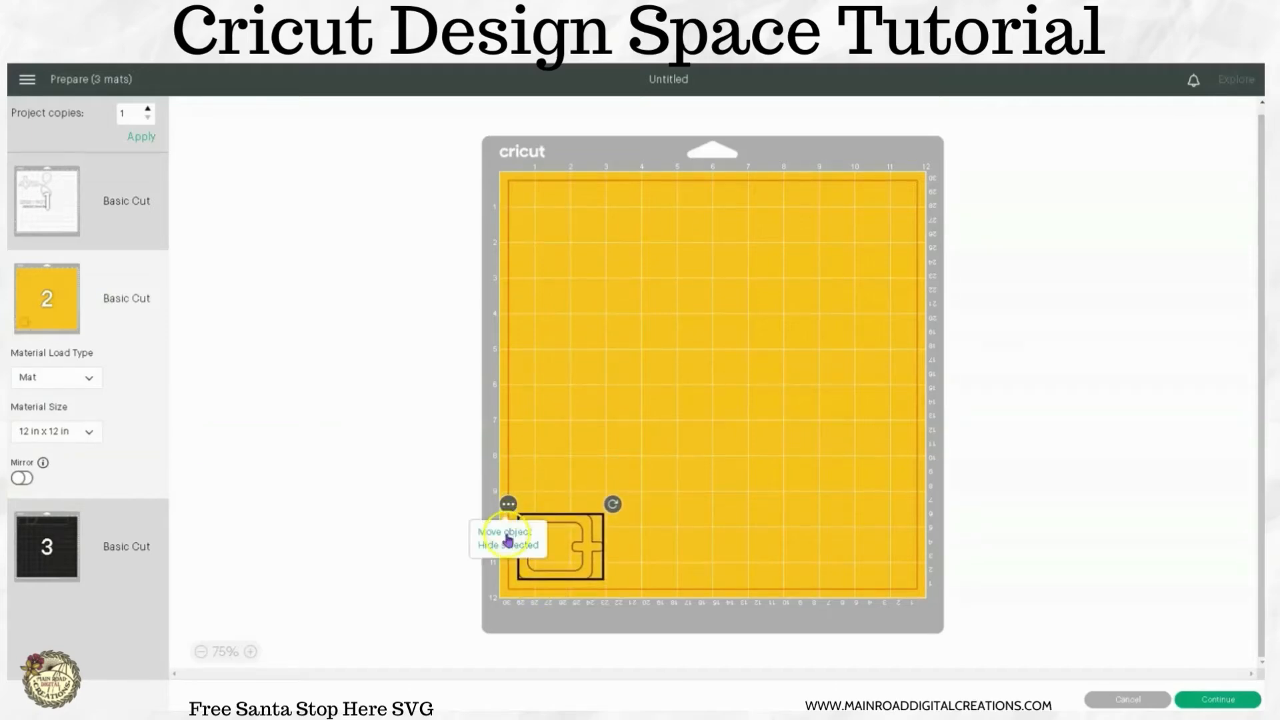
click(507, 532)
click(460, 232)
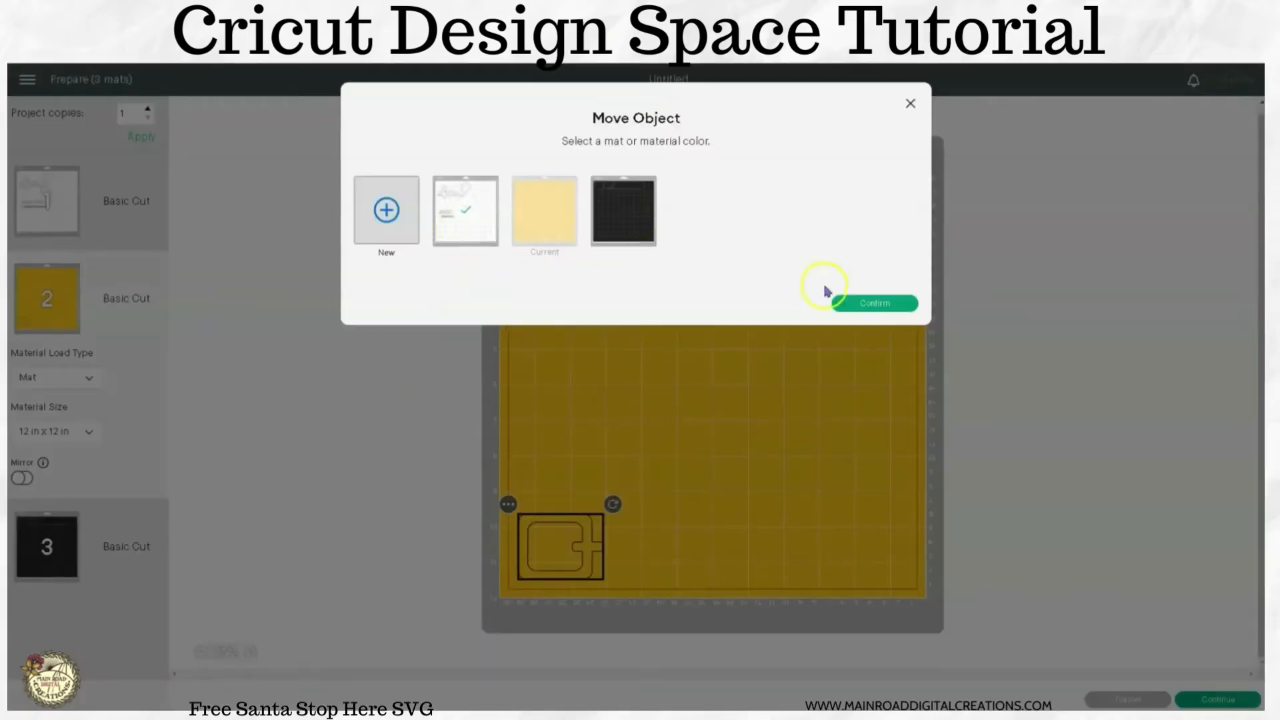
click(860, 302)
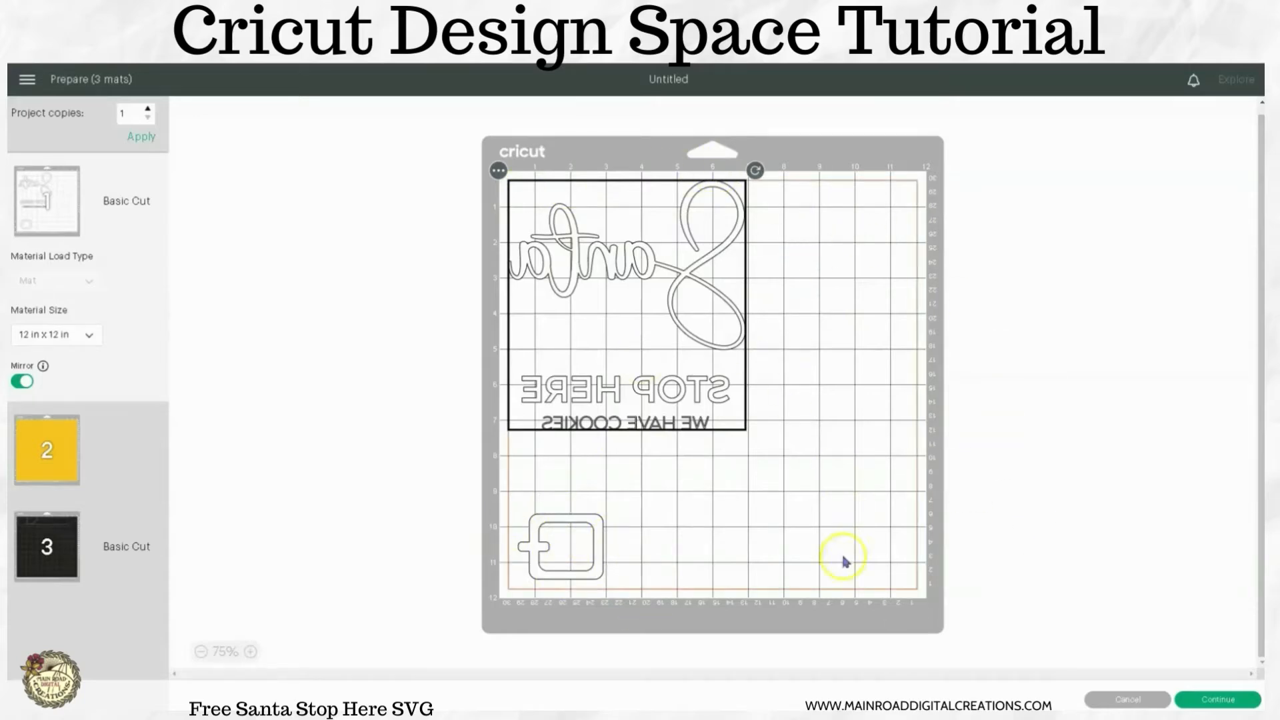
Cancel the cut preparation and detach the three white text layers on the canvas.
click(1104, 697)
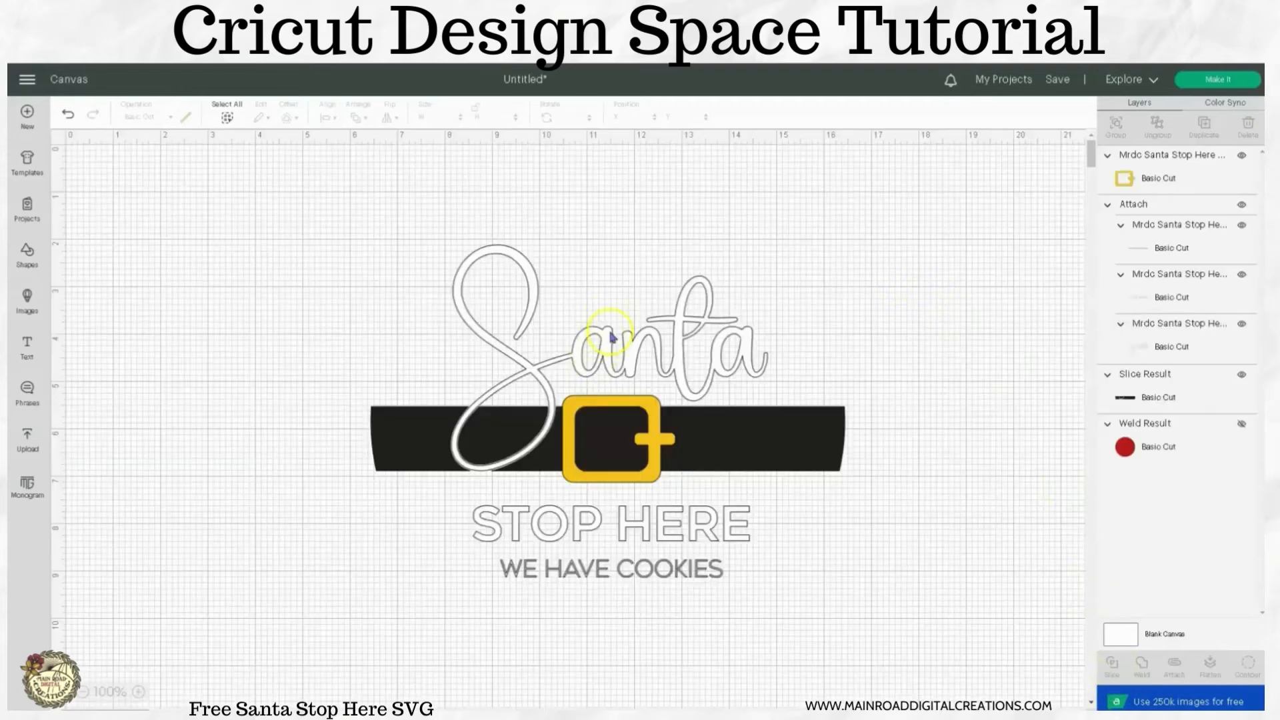
click(610, 338)
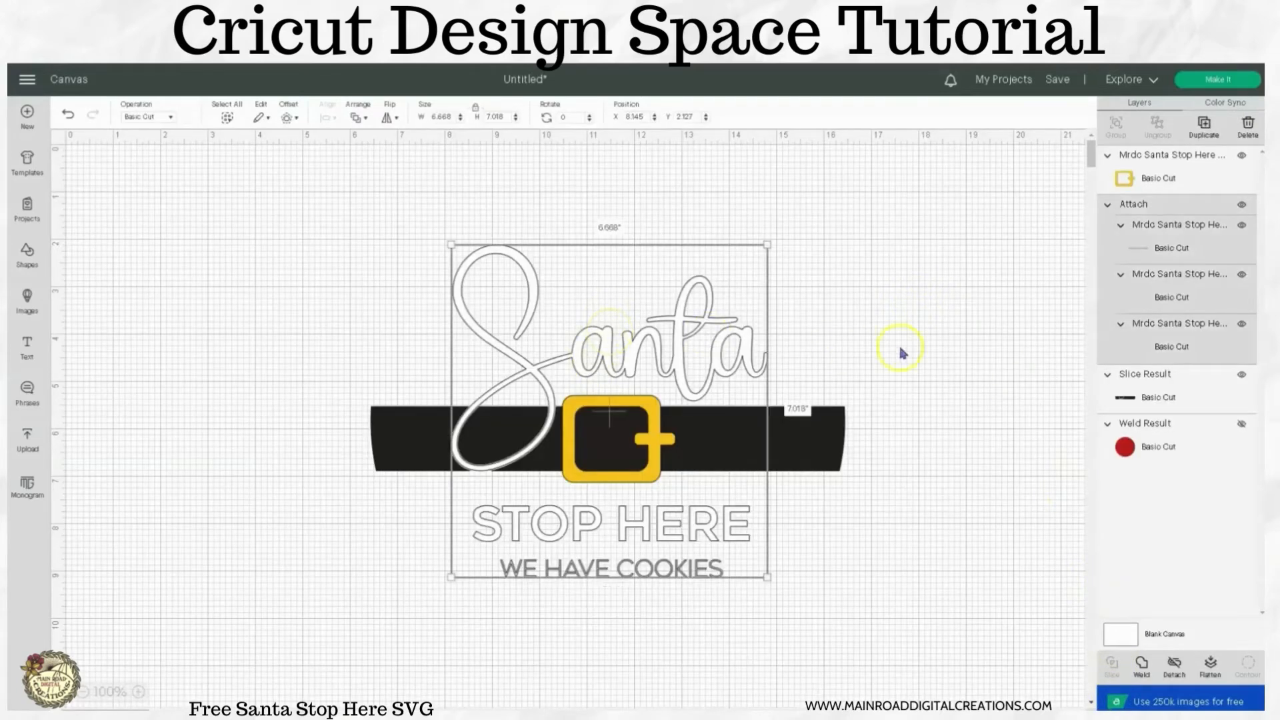
click(1175, 672)
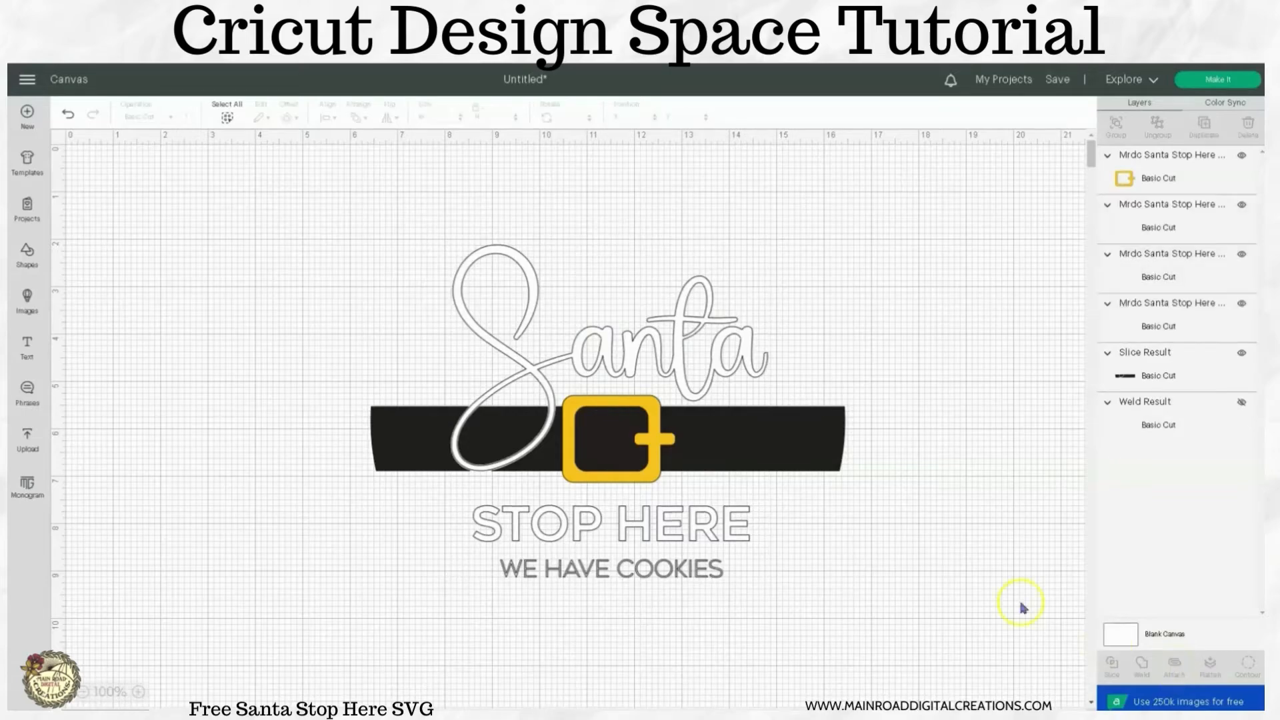
Undo the edits back to the original grouped Santa design over the unsliced red circle, and hide the circle.
click(70, 118)
click(69, 119)
click(69, 119)
click(70, 118)
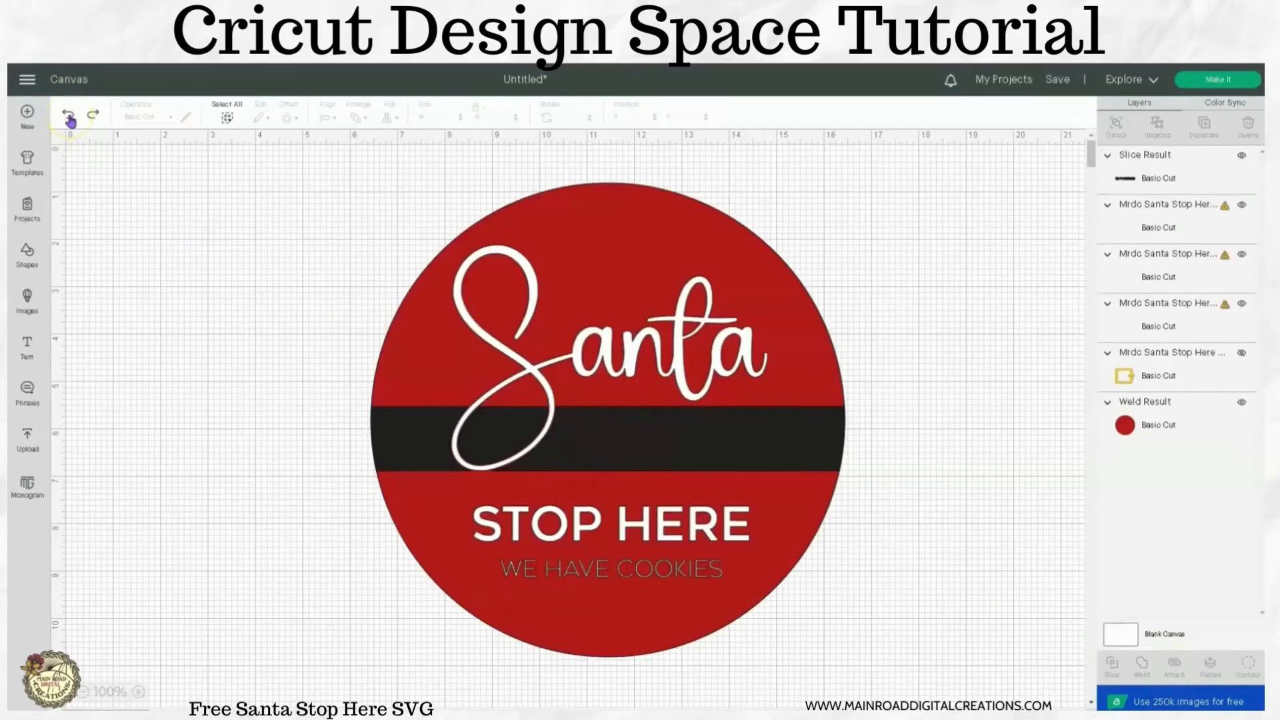
click(69, 119)
click(69, 119)
click(69, 119)
click(70, 118)
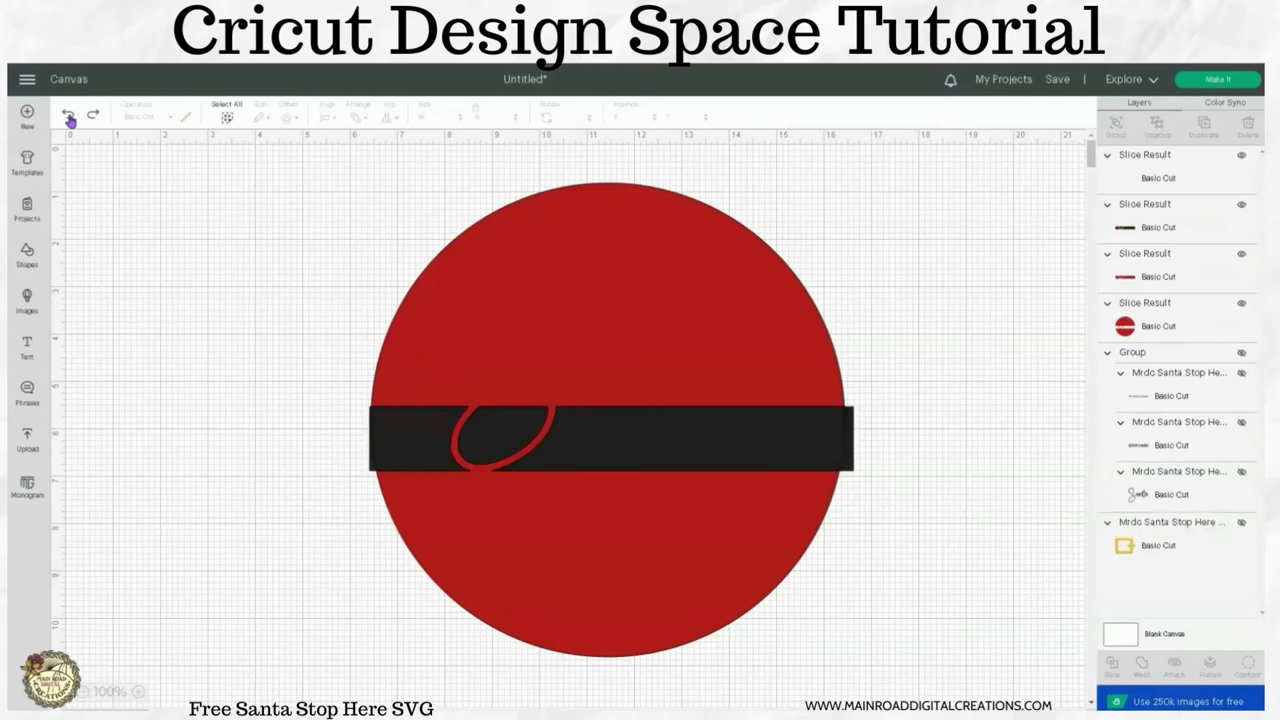
click(70, 119)
click(69, 119)
click(69, 119)
click(69, 118)
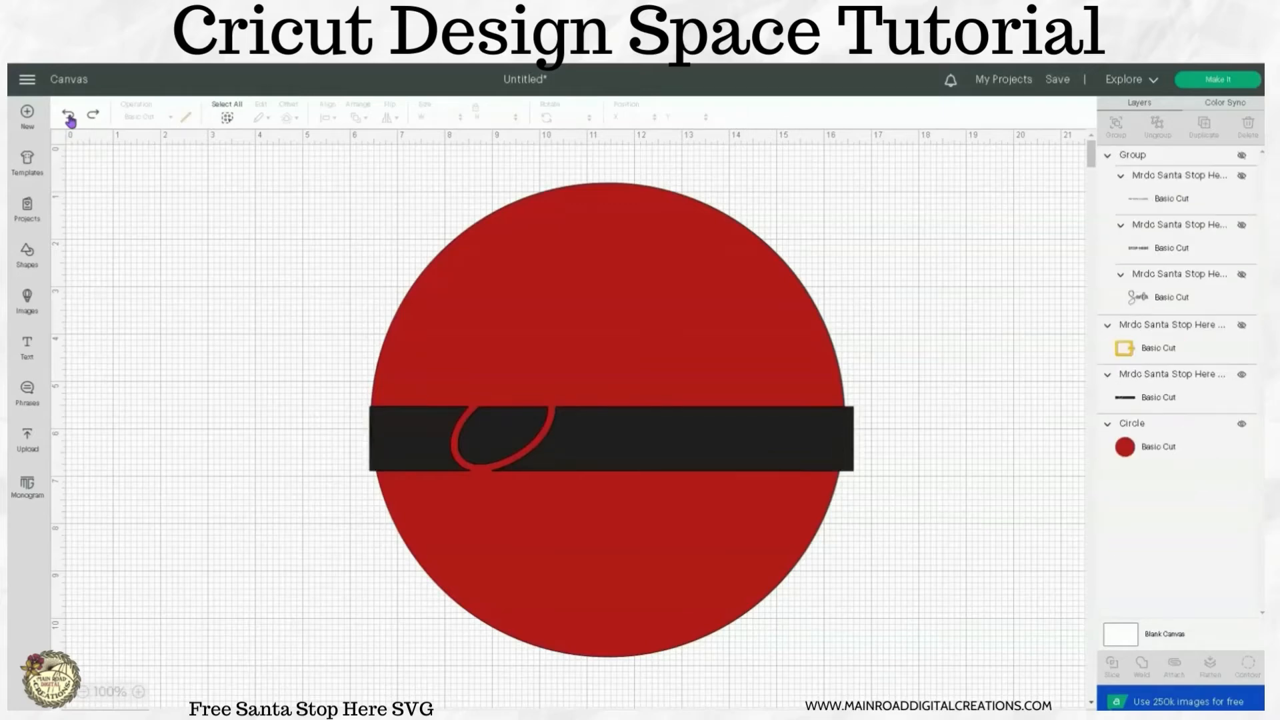
click(69, 118)
click(69, 119)
click(69, 119)
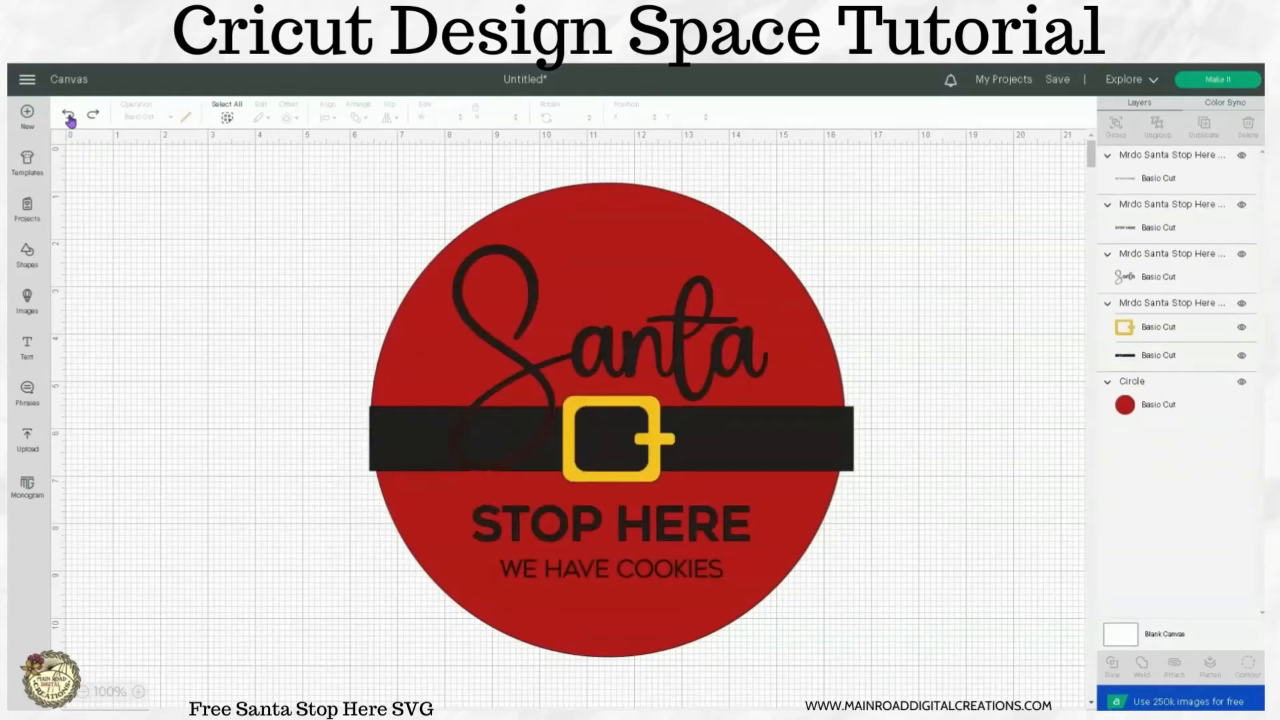
click(69, 119)
click(67, 115)
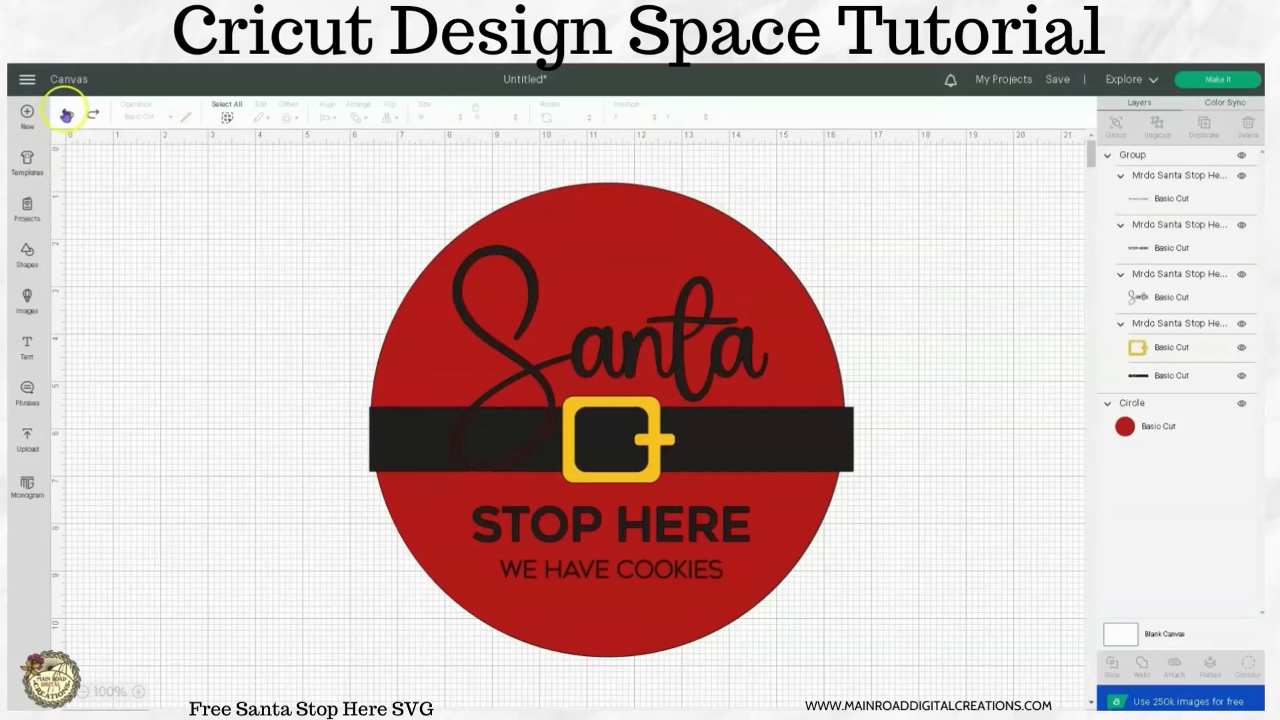
click(66, 115)
click(1241, 404)
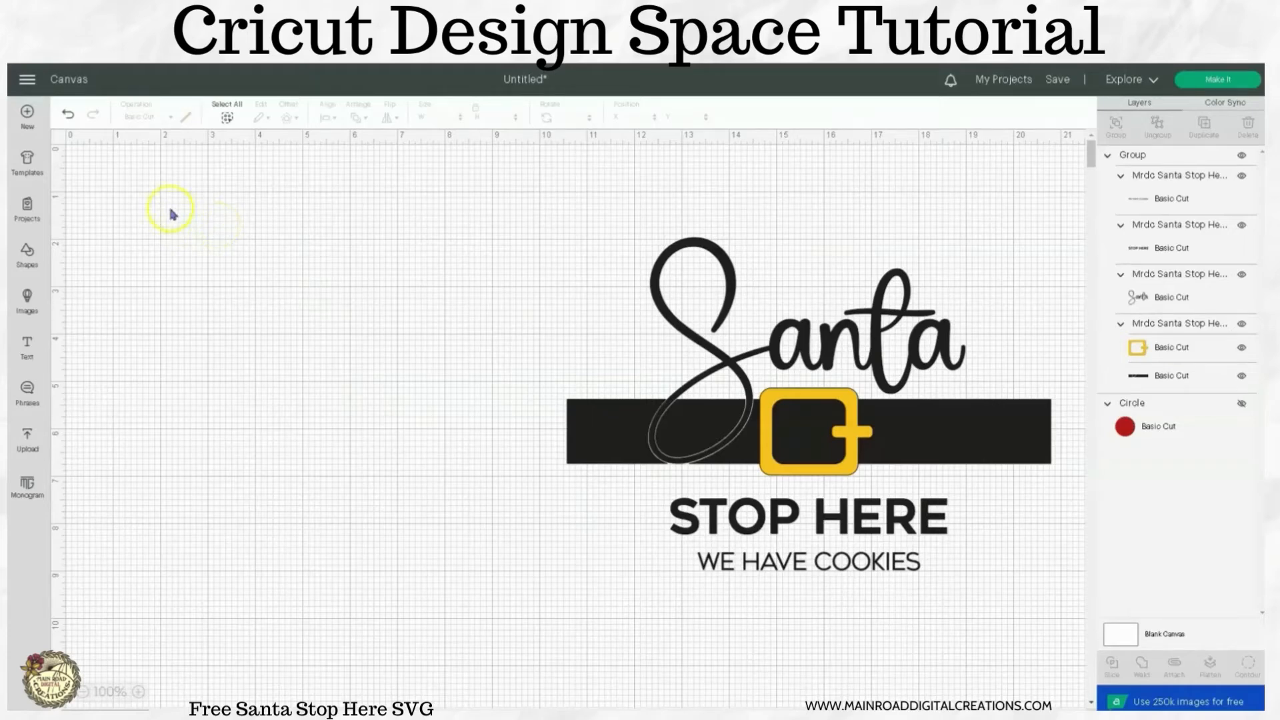
Add a square shape in the empty area beside the Santa design and duplicate it, placing the two squares apart.
click(31, 253)
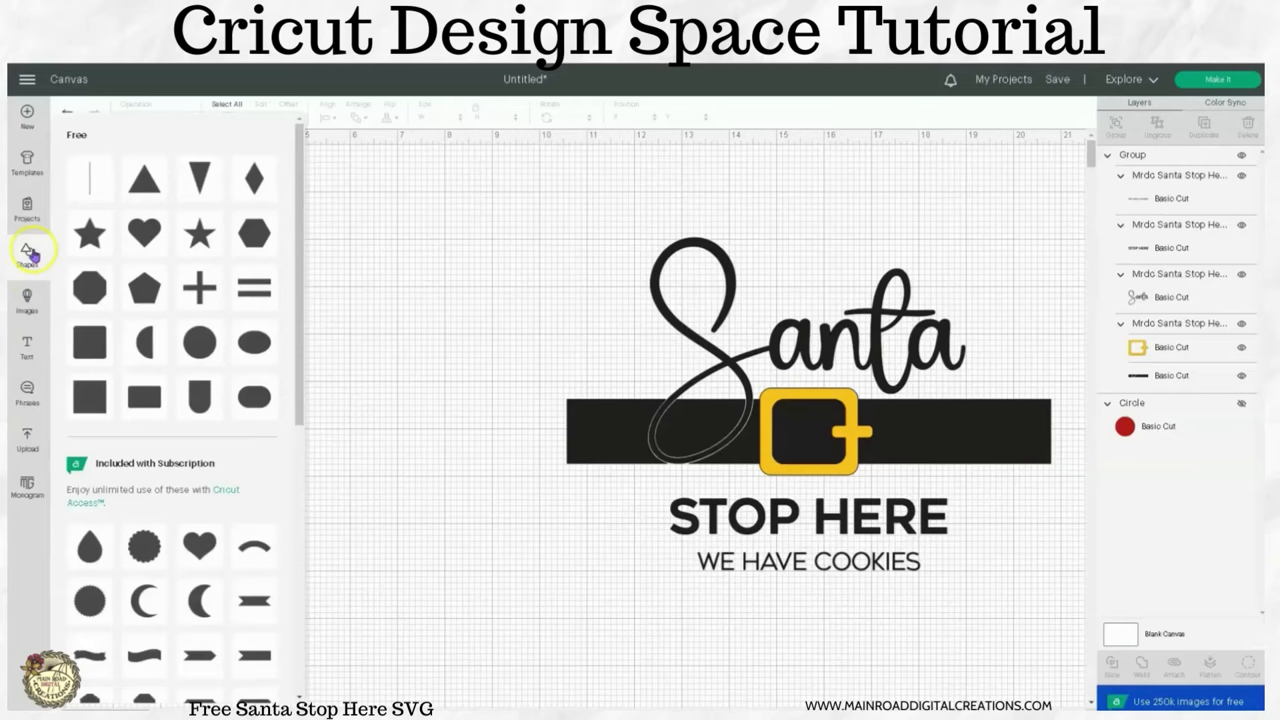
click(84, 400)
drag(174, 229, 497, 232)
click(1202, 127)
drag(213, 266, 293, 266)
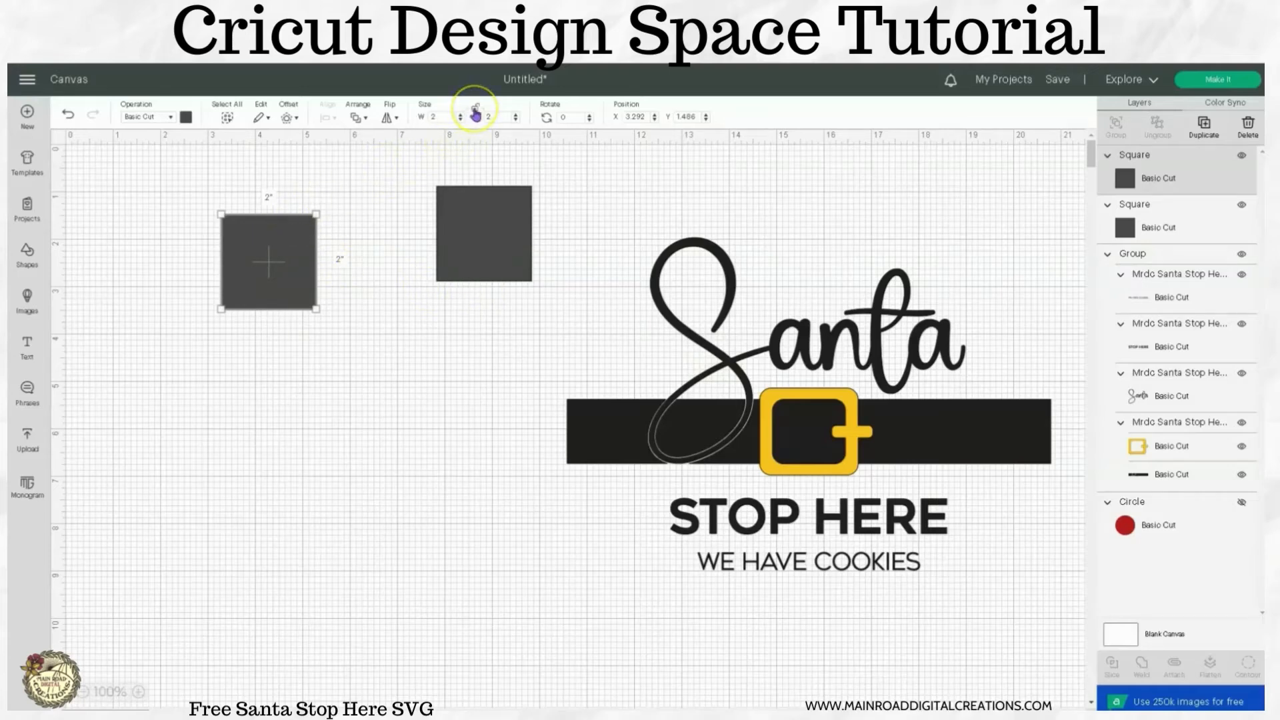
With proportions unlocked, resize the duplicated square to 12 inches wide by 8.75 inches high, relock it and shift it away from the Santa design.
click(439, 118)
text(12)
click(488, 116)
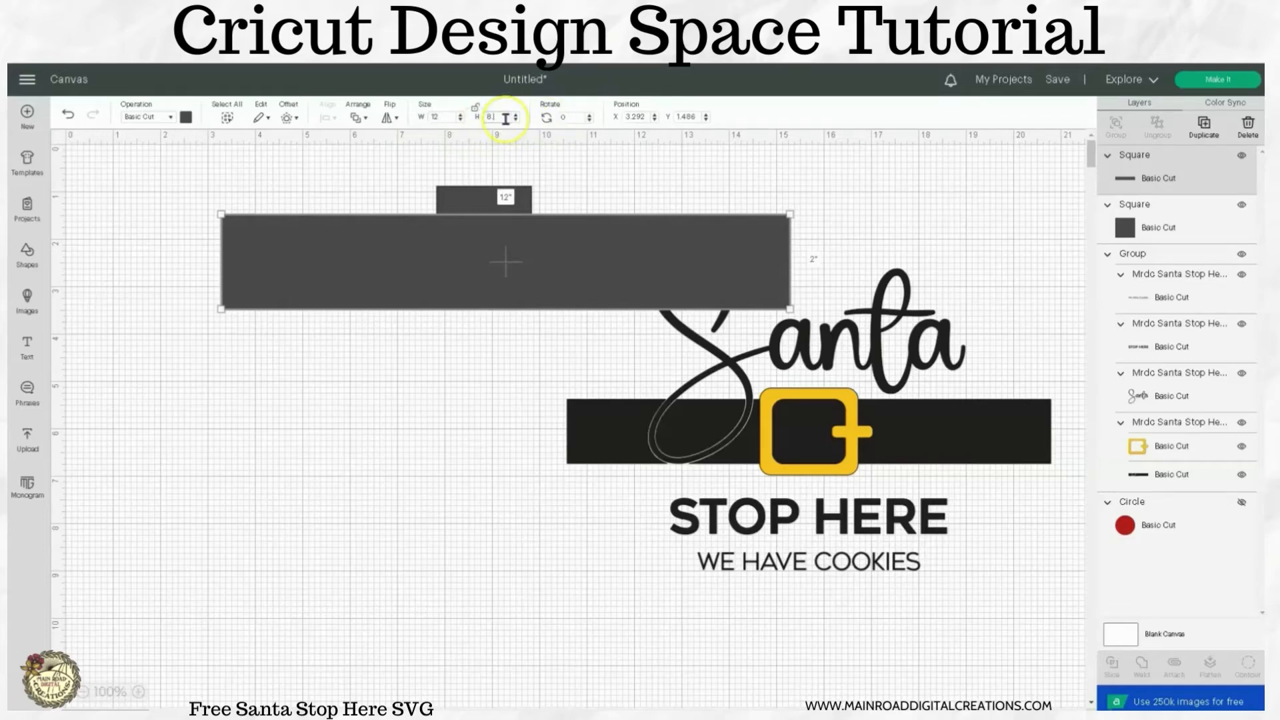
key(Return)
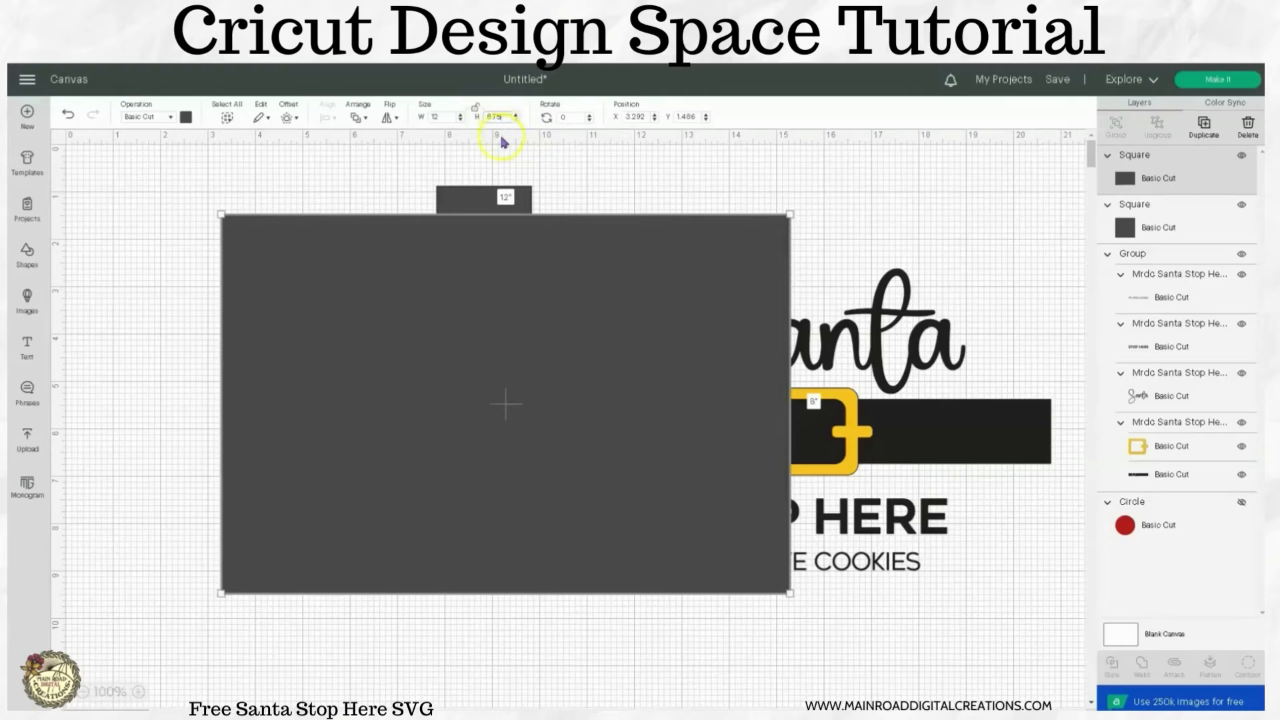
key(Return)
click(475, 108)
drag(547, 288, 491, 301)
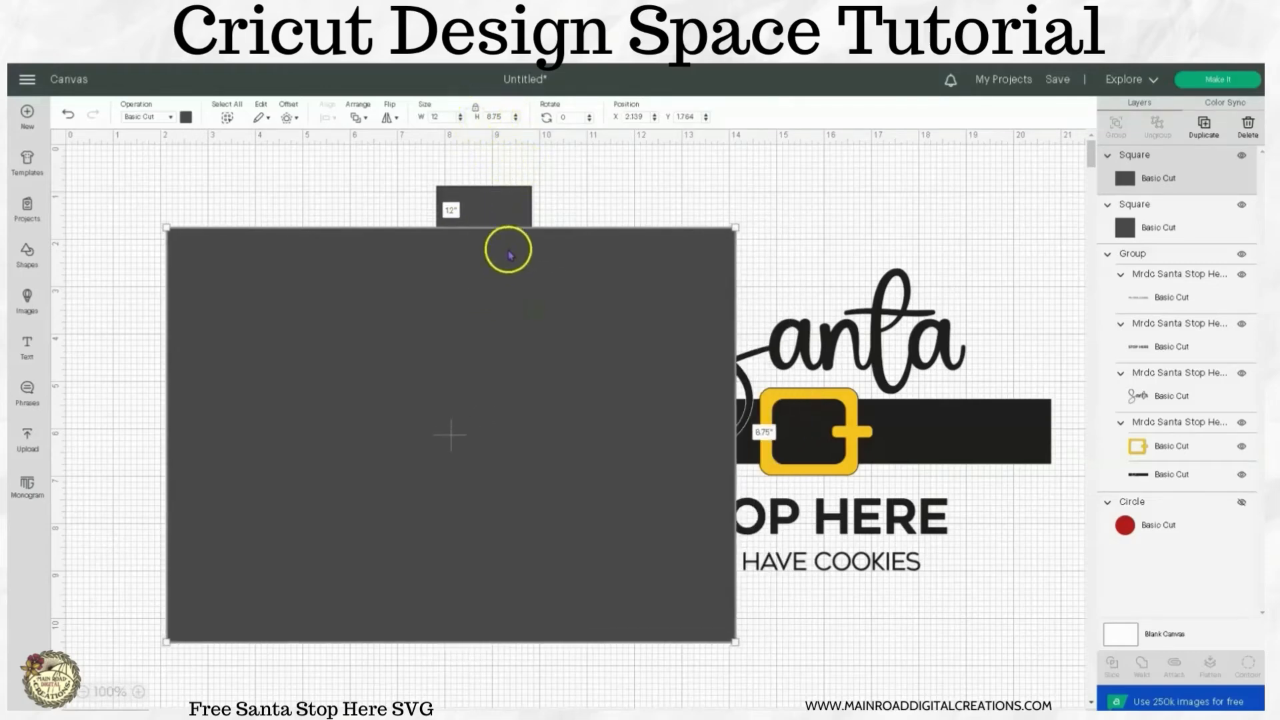
Bring the 2-inch square to the front and place it on the upper part of the large rectangle.
click(503, 197)
right_click(515, 244)
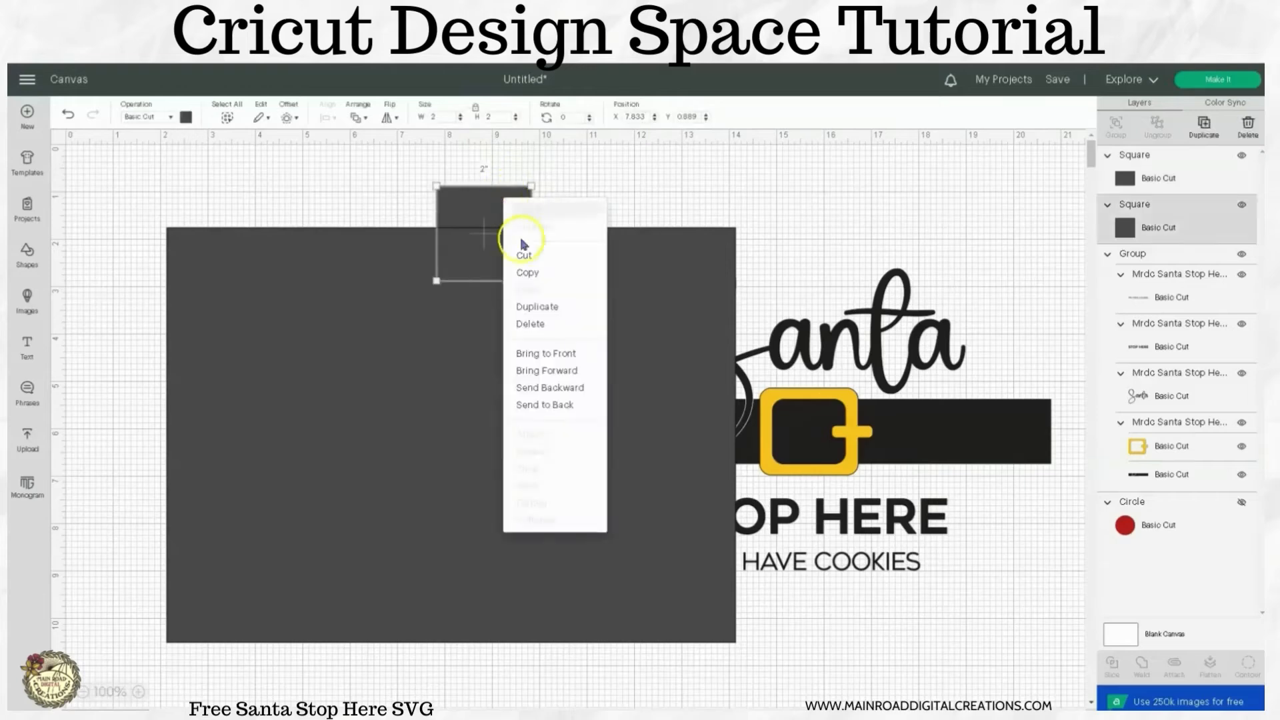
click(540, 343)
drag(501, 234, 502, 307)
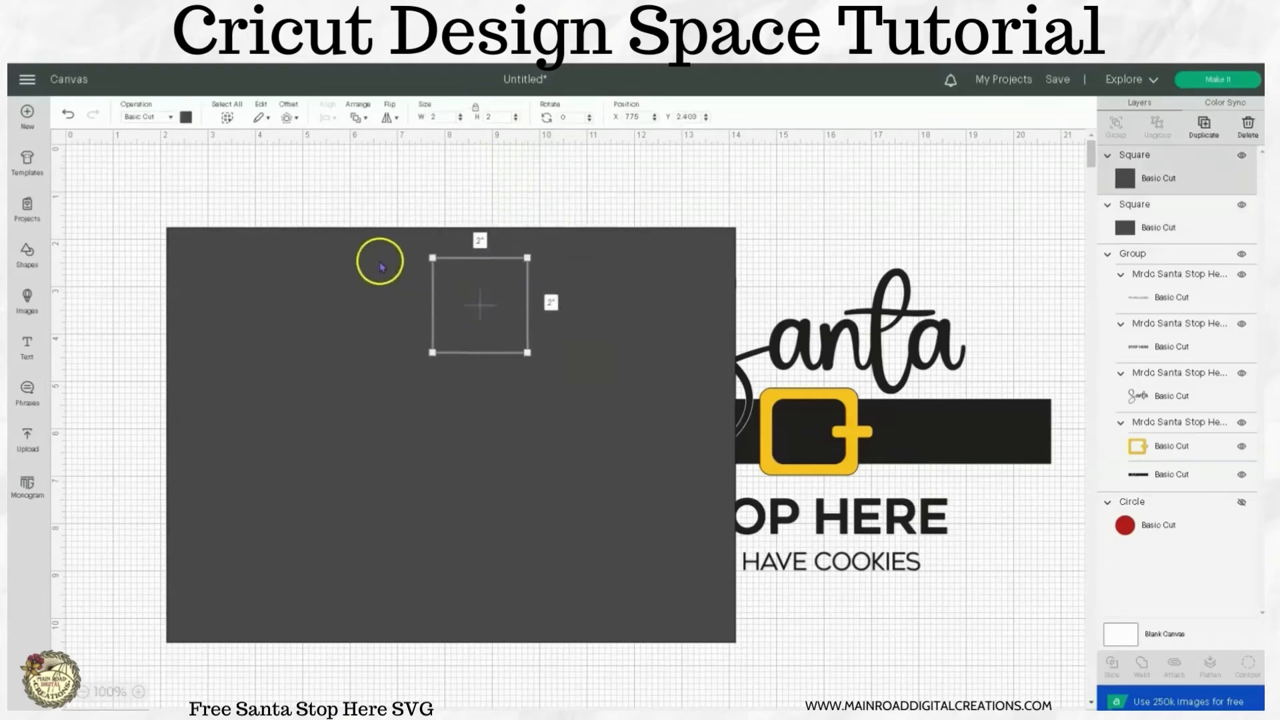
Color the large rectangle brown and the small square white, shifting the small square within the rectangle.
click(378, 262)
click(187, 118)
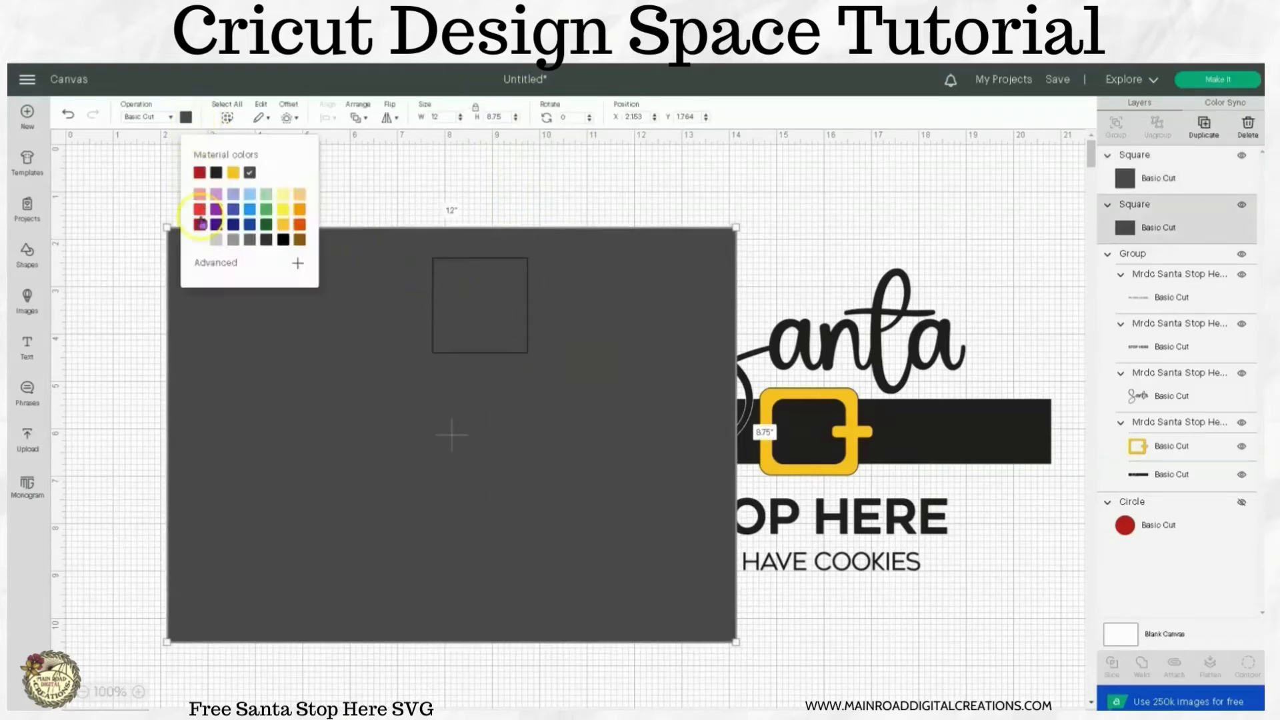
click(299, 240)
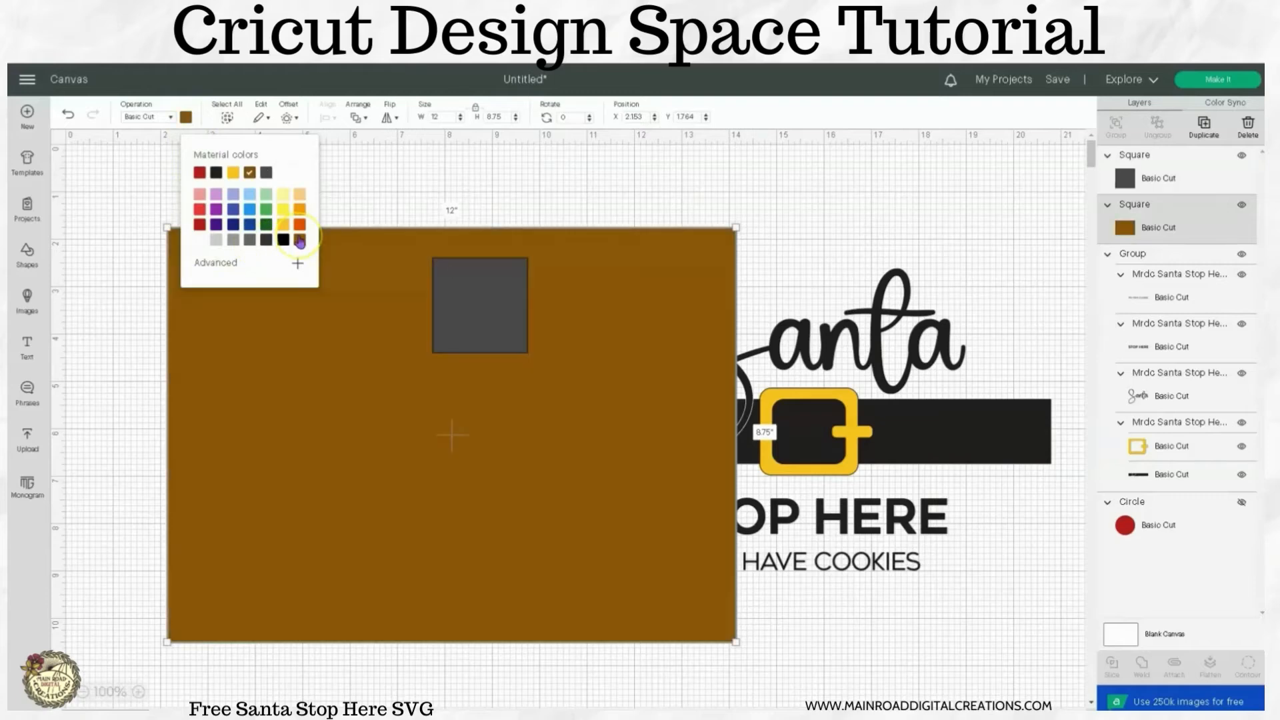
click(362, 179)
drag(451, 274, 357, 310)
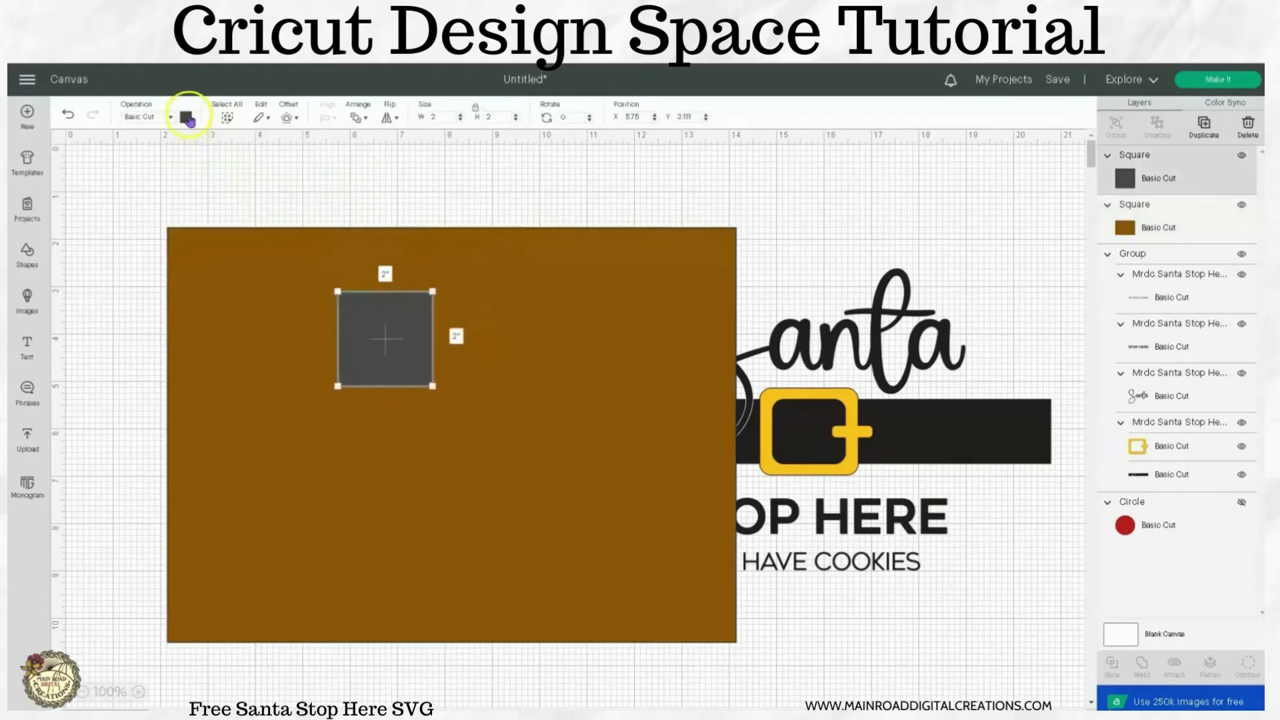
click(187, 117)
click(200, 239)
click(375, 332)
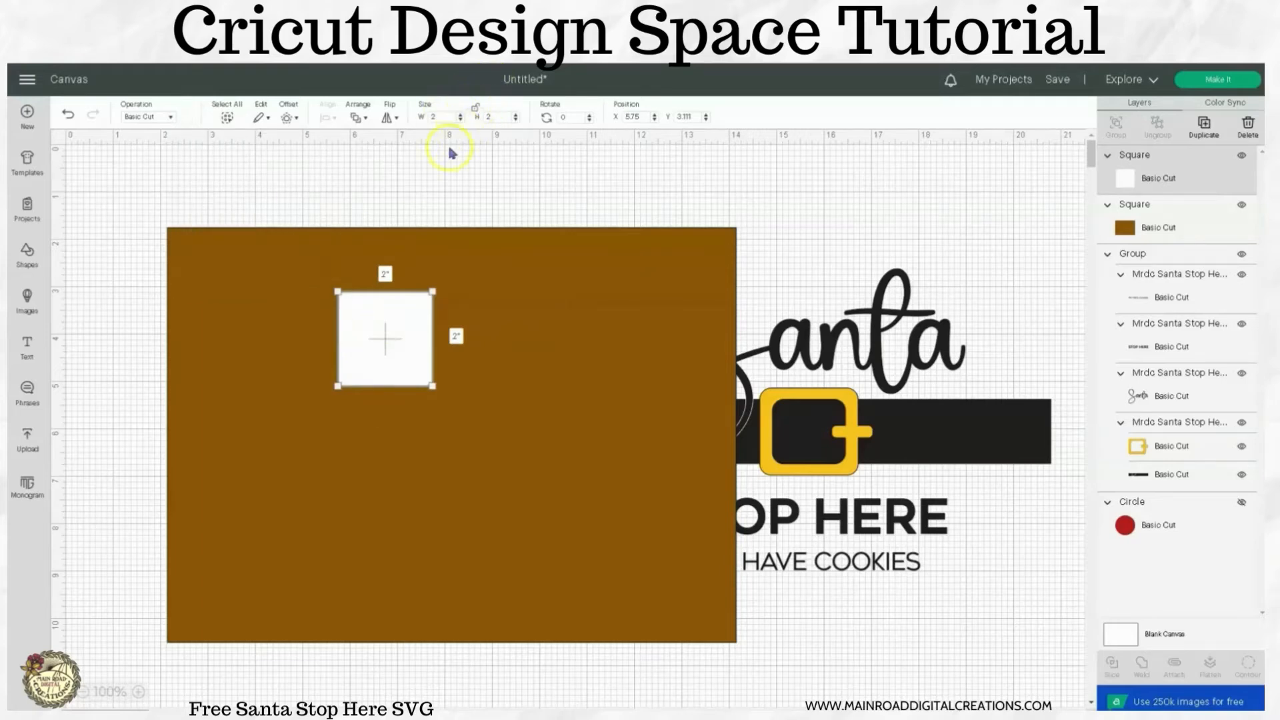
With proportions unlocked, resize the white square to 9.75 inches wide by 6.5 inches high and place it inside the brown rectangle.
click(427, 118)
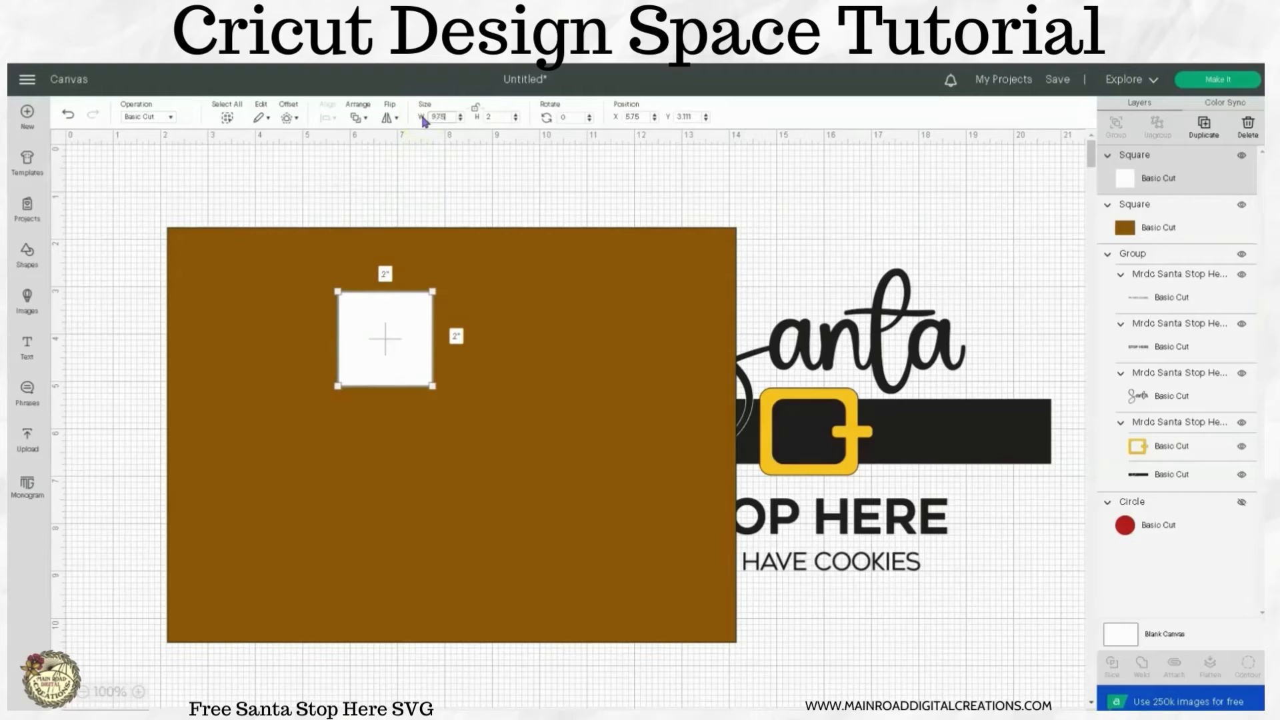
click(486, 117)
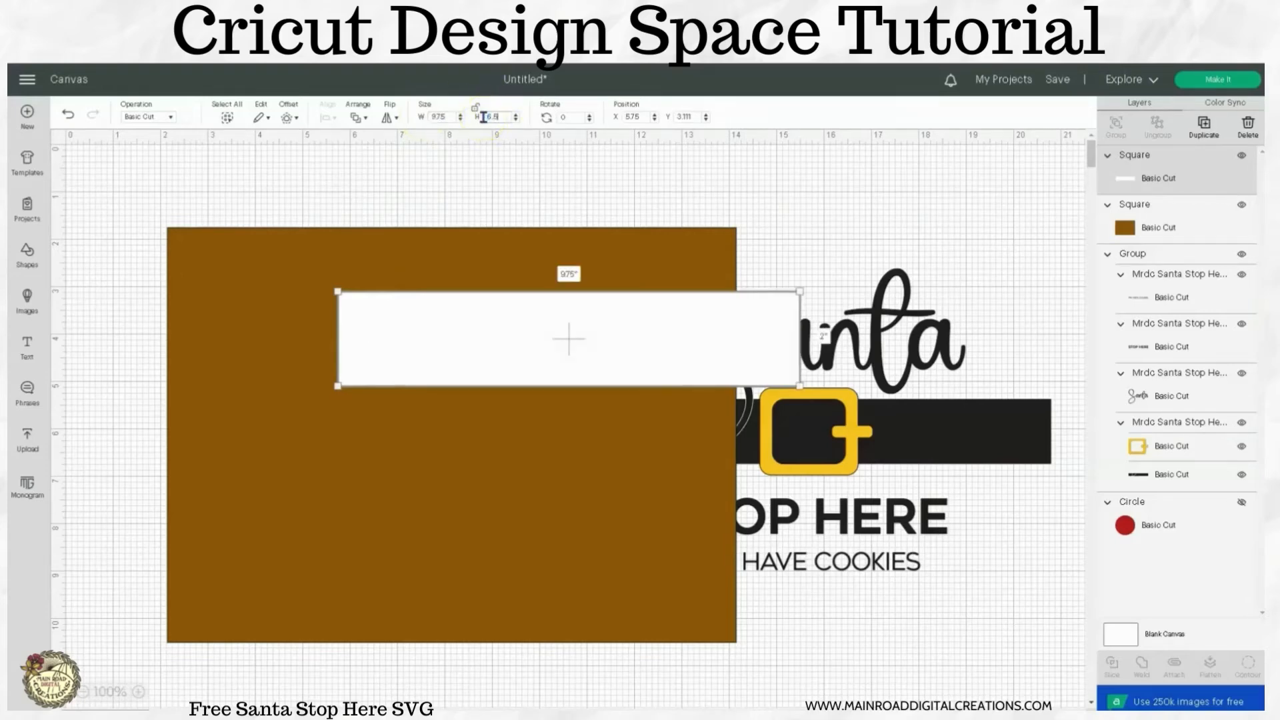
text(6.5)
key(Return)
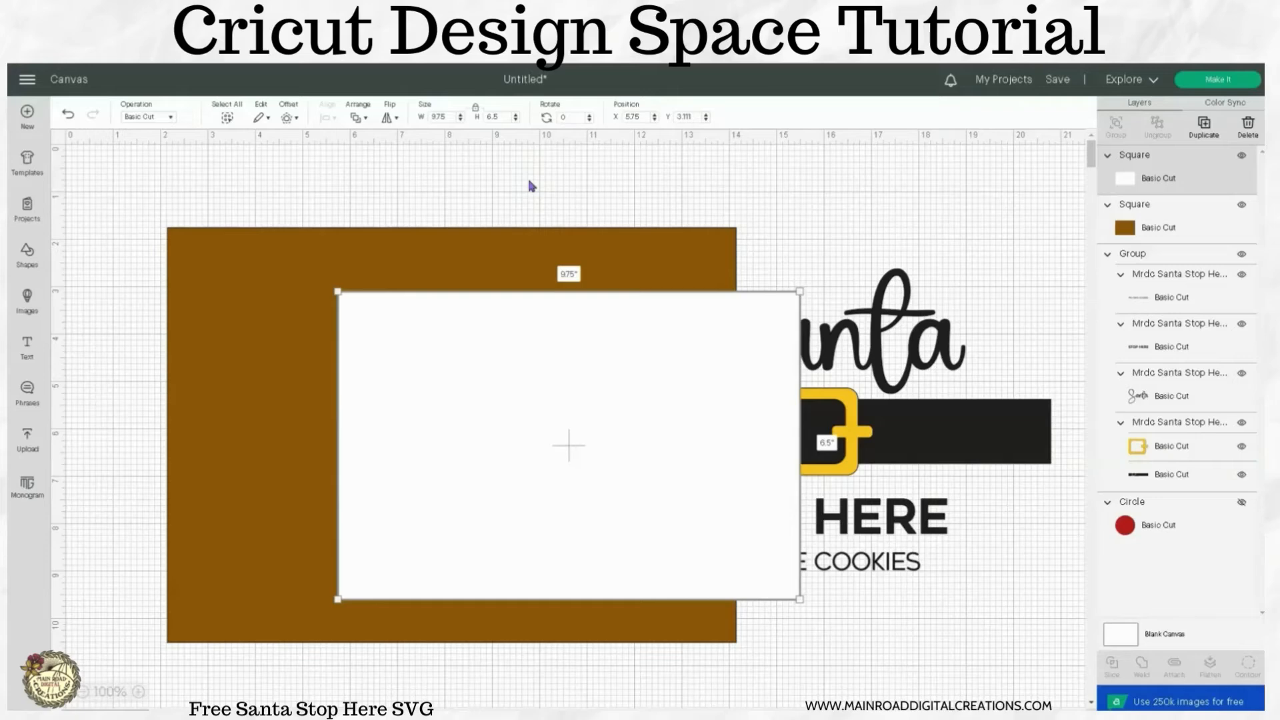
drag(623, 380, 498, 365)
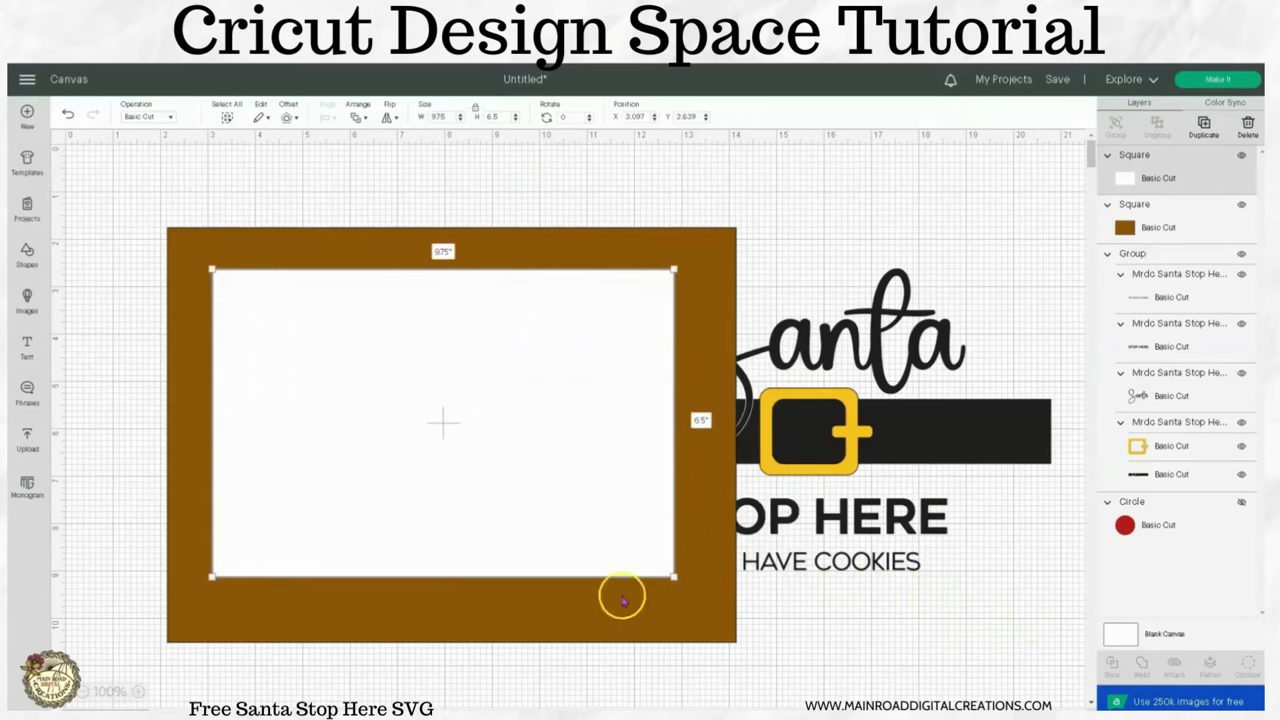
drag(577, 532, 587, 534)
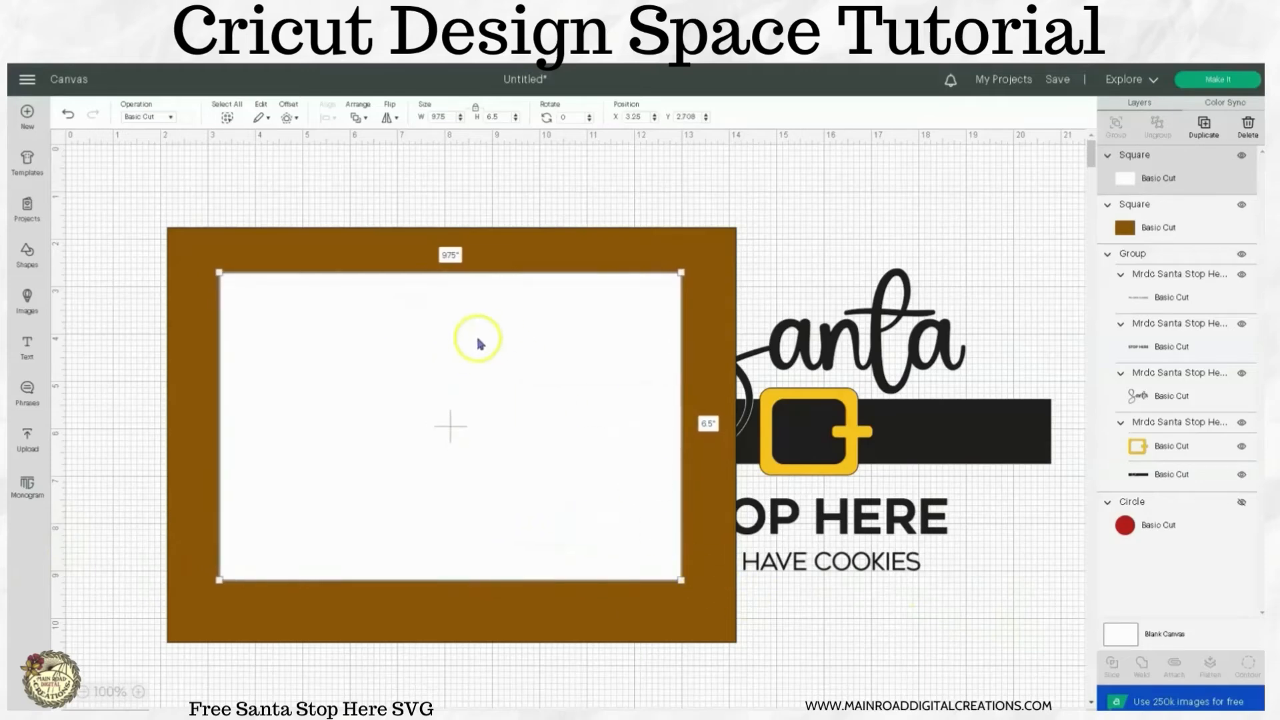
drag(491, 366, 489, 366)
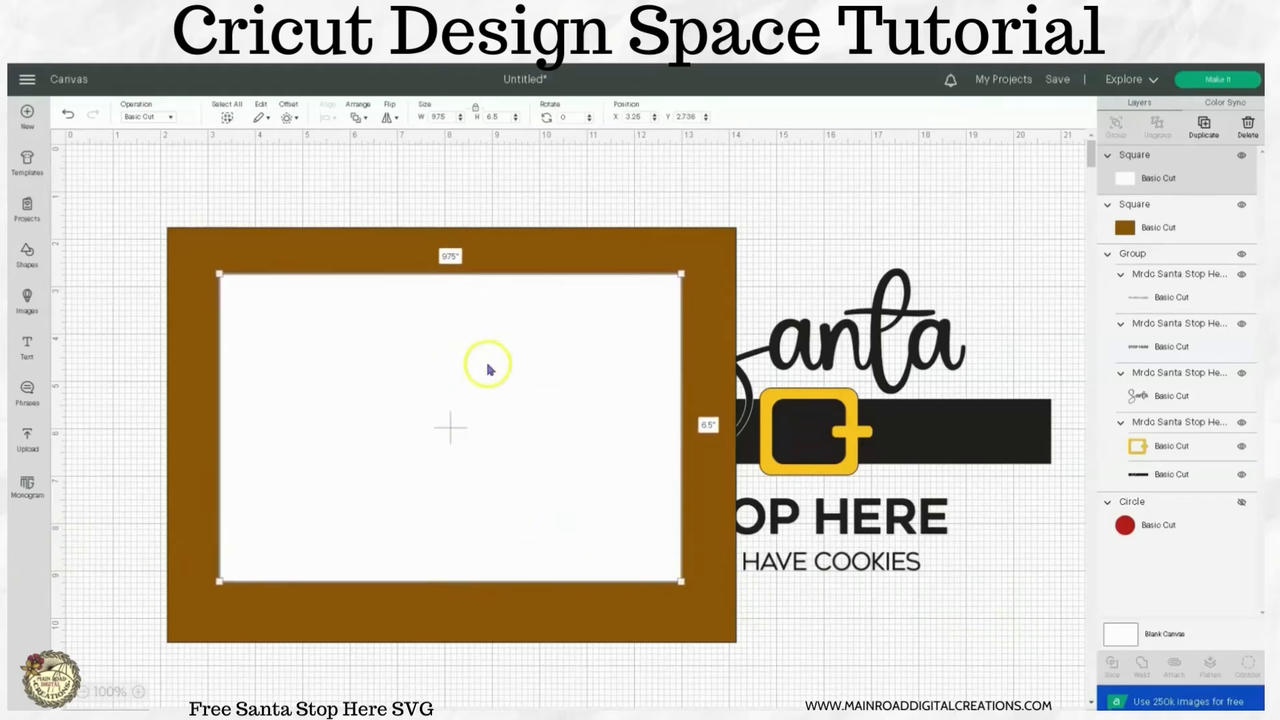
Select the white and brown rectangles together and center them on each other.
drag(479, 173, 460, 375)
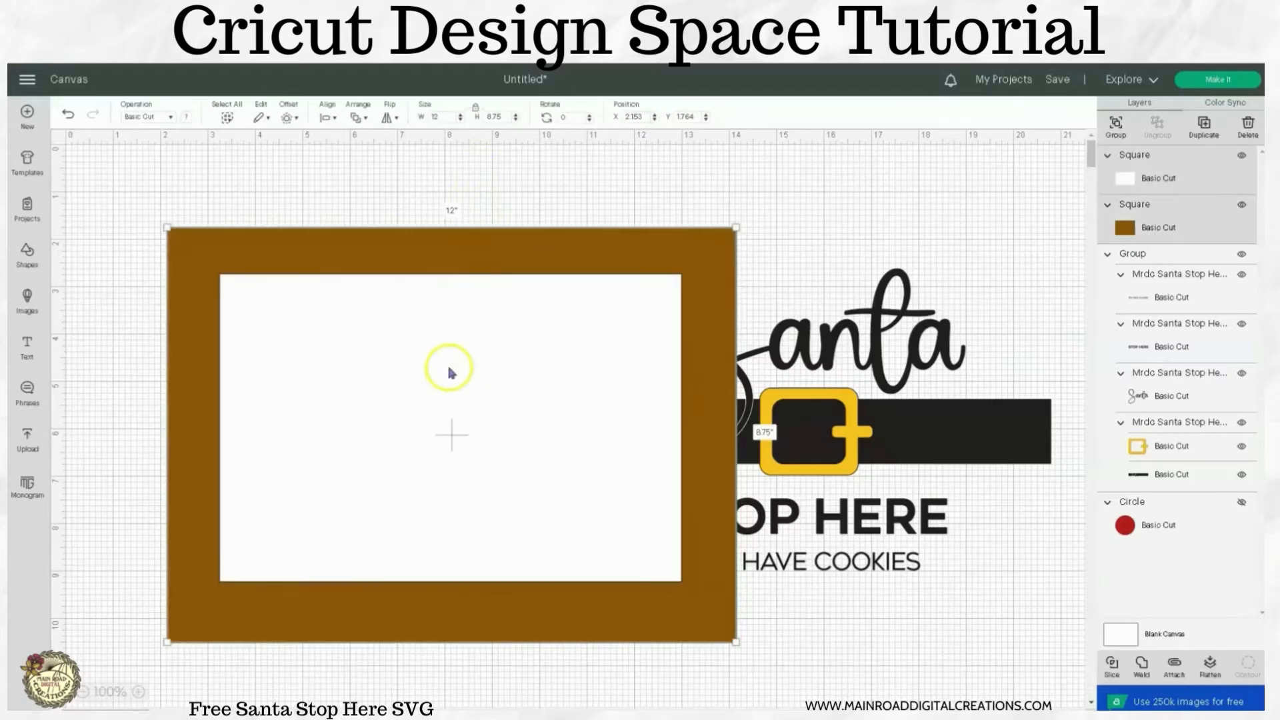
click(330, 120)
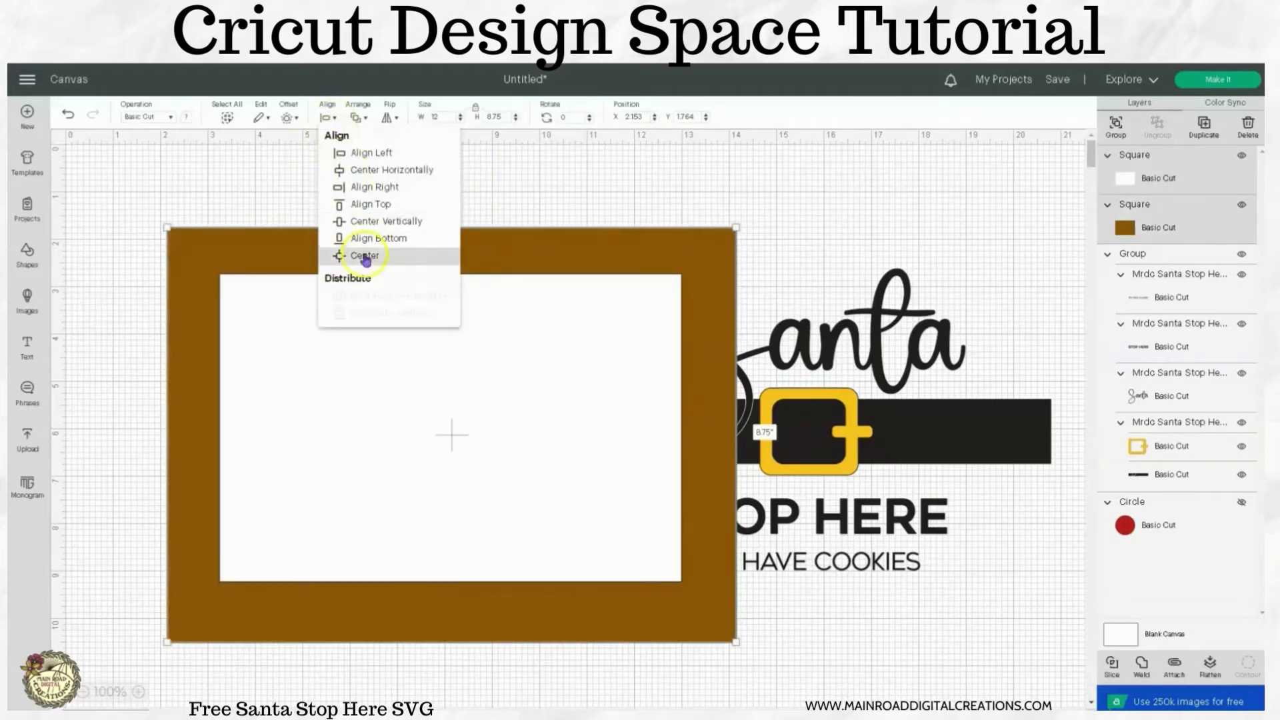
click(364, 254)
drag(444, 346, 446, 347)
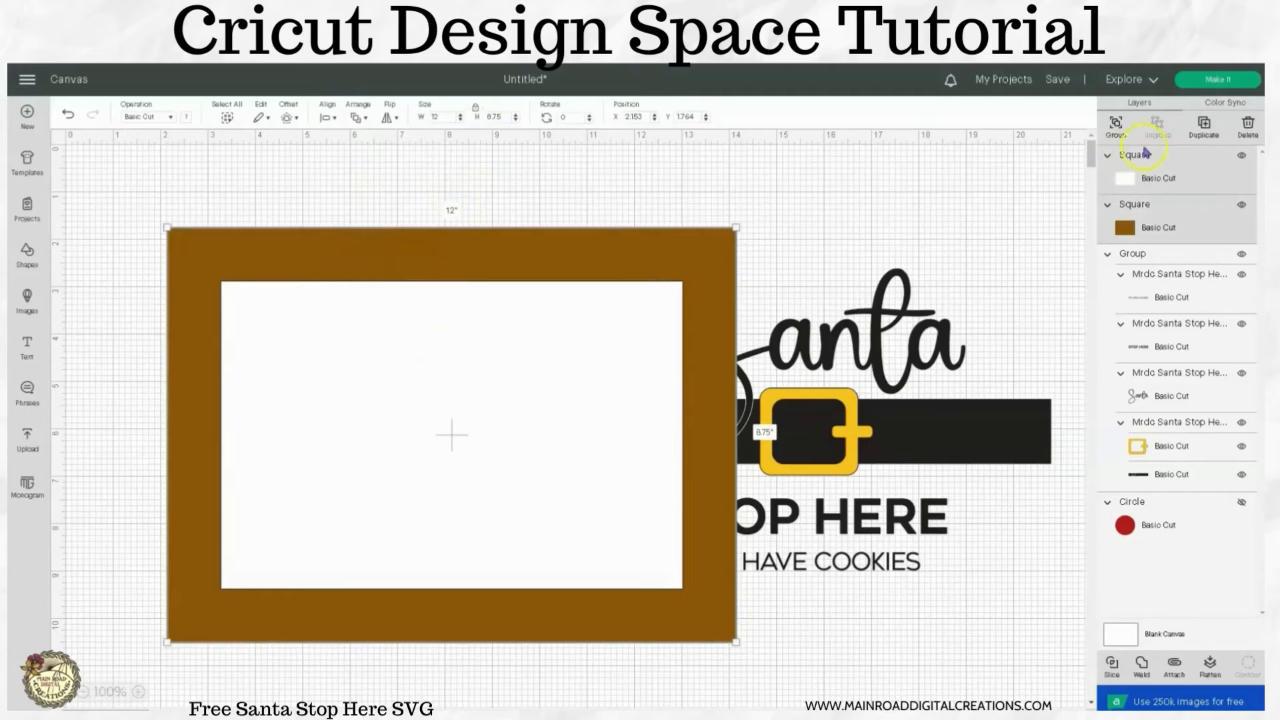
Group the white and brown rectangles, send the group to the back and shift it slightly on the canvas.
click(1115, 127)
right_click(588, 338)
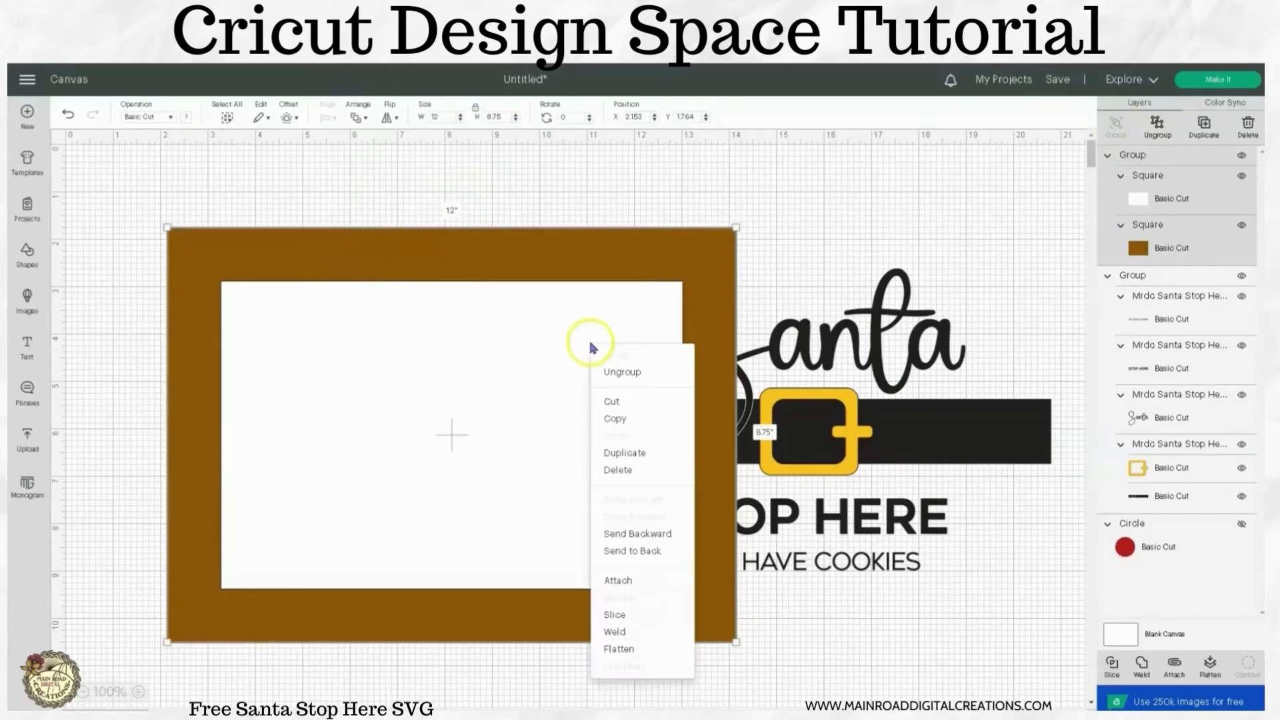
click(644, 550)
drag(424, 327, 432, 310)
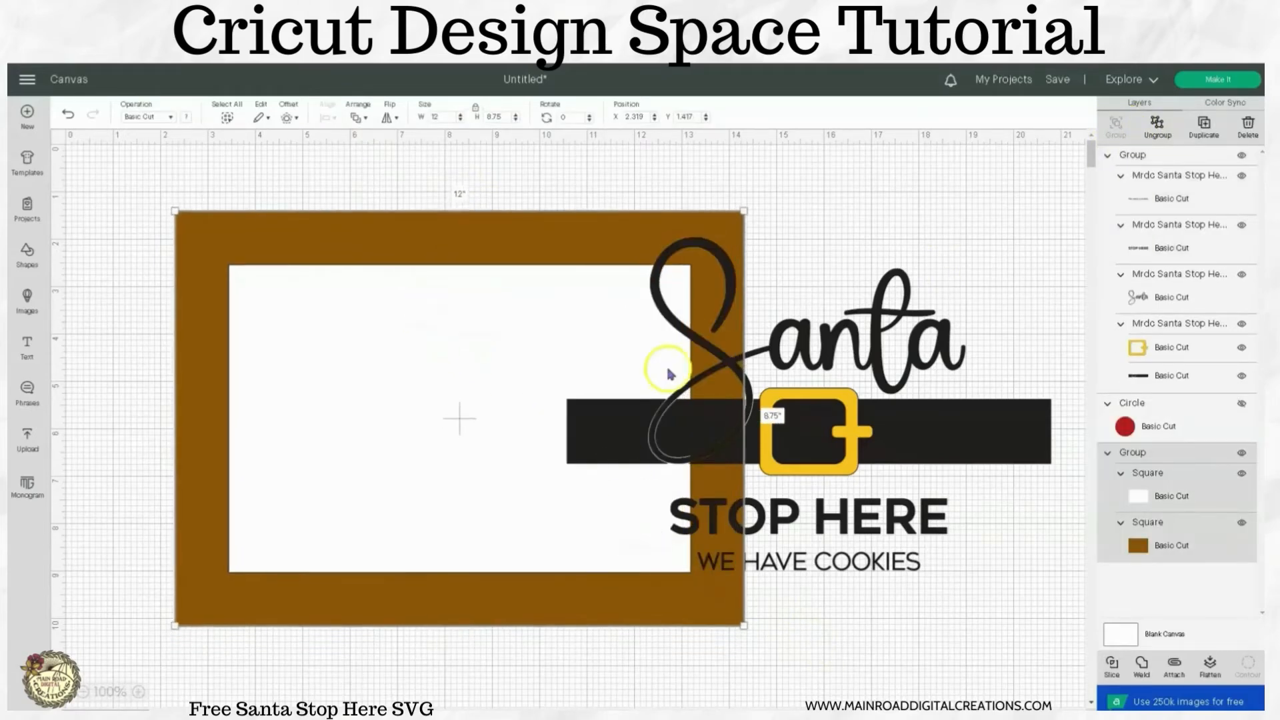
Move the Santa design onto the white panel and scale it down to about 8.96 by 6.16 inches to fit inside.
click(809, 403)
drag(903, 434, 548, 455)
drag(698, 596, 657, 540)
drag(597, 453, 618, 460)
drag(682, 571, 651, 540)
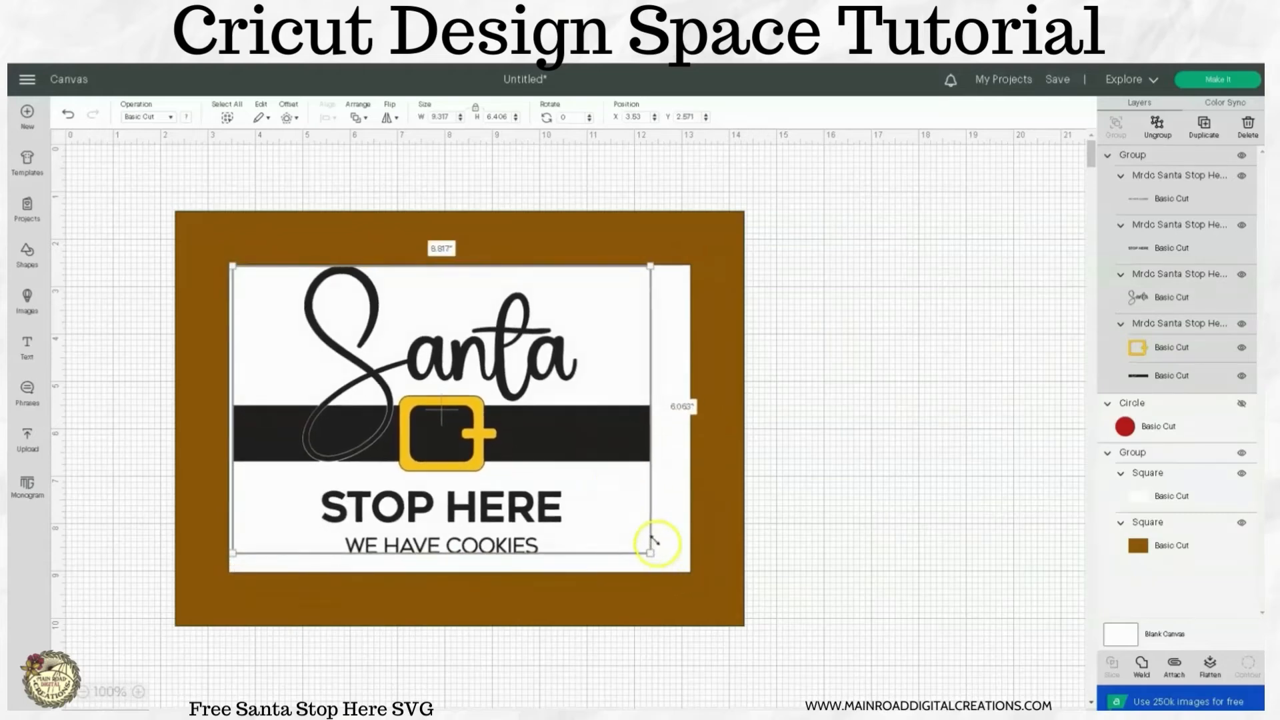
drag(610, 446, 621, 452)
drag(673, 557, 672, 564)
drag(632, 462, 627, 460)
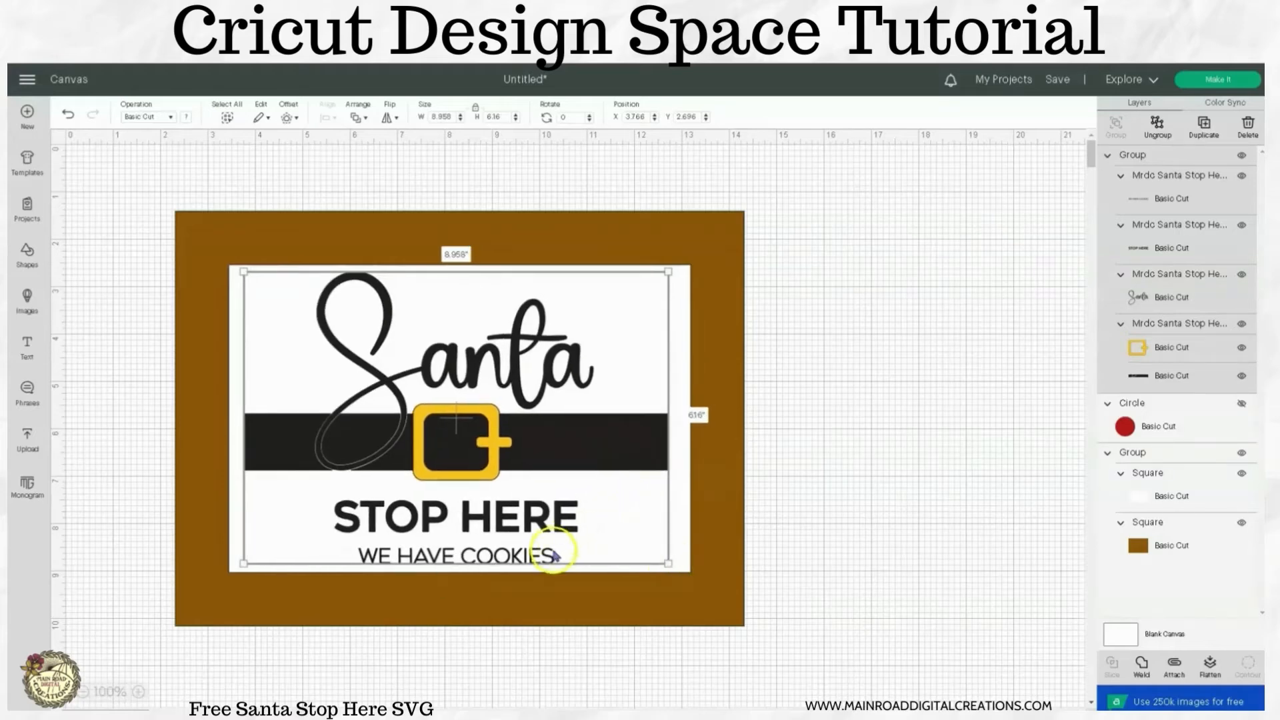
Ungroup the Santa design and enlarge the STOP HERE and WE HAVE COOKIES lines together to about 6.02 by 1.57 inches.
click(1146, 136)
click(530, 558)
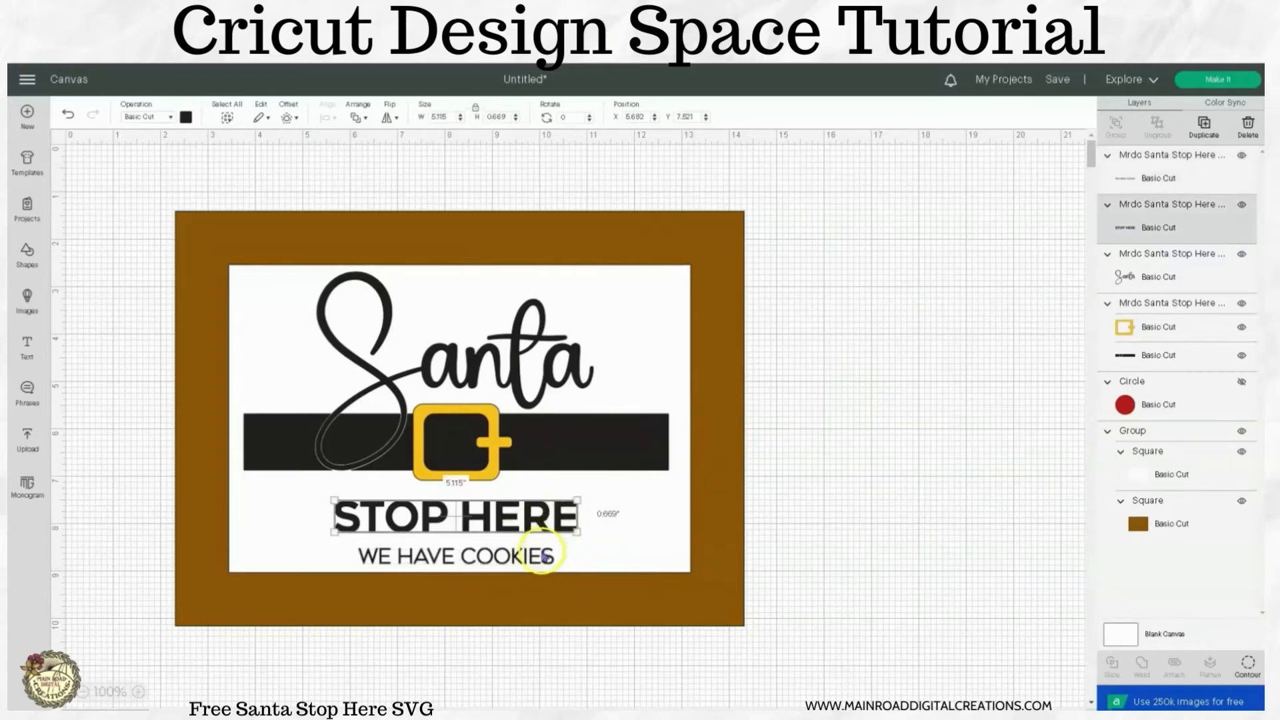
click(1155, 229)
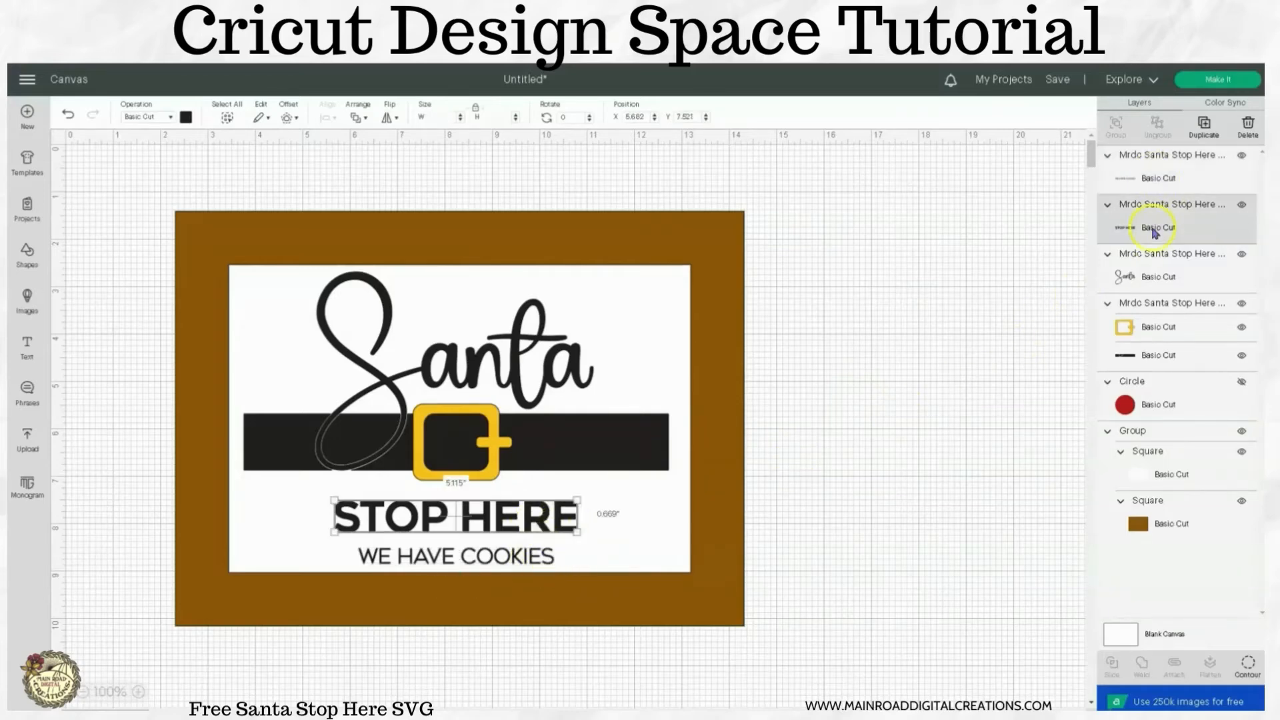
click(958, 402)
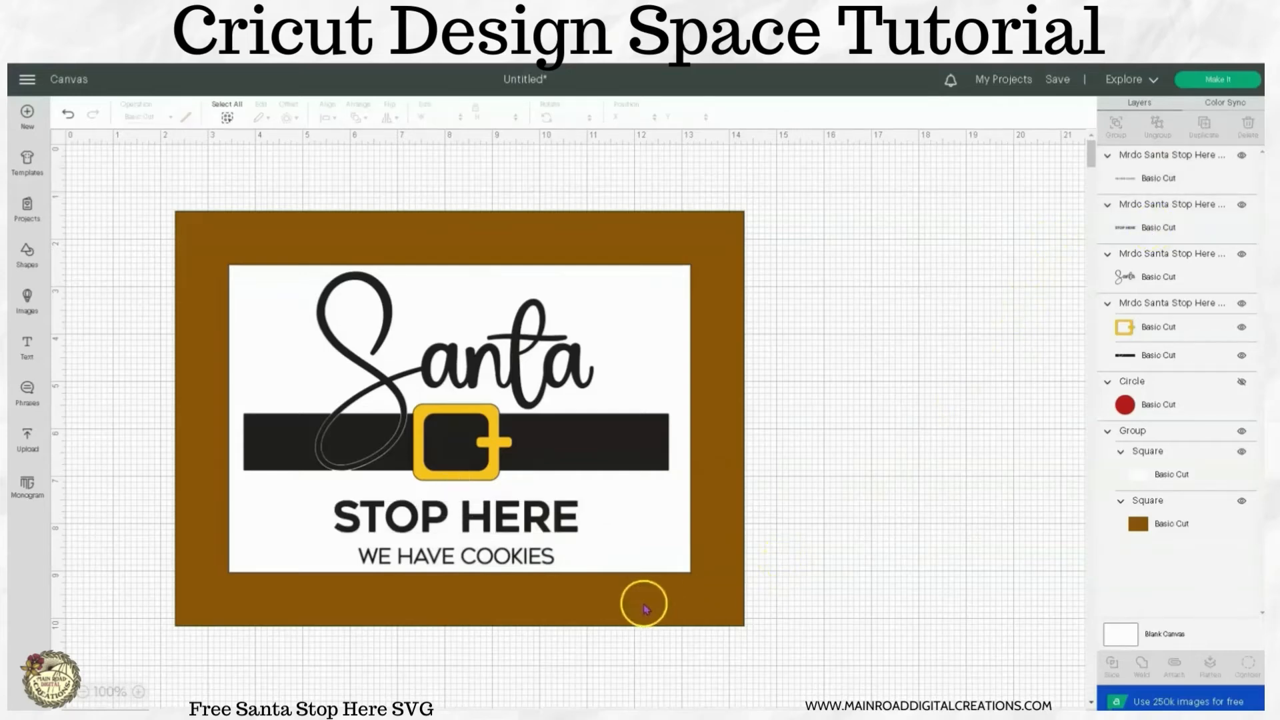
click(533, 555)
shift+click(542, 530)
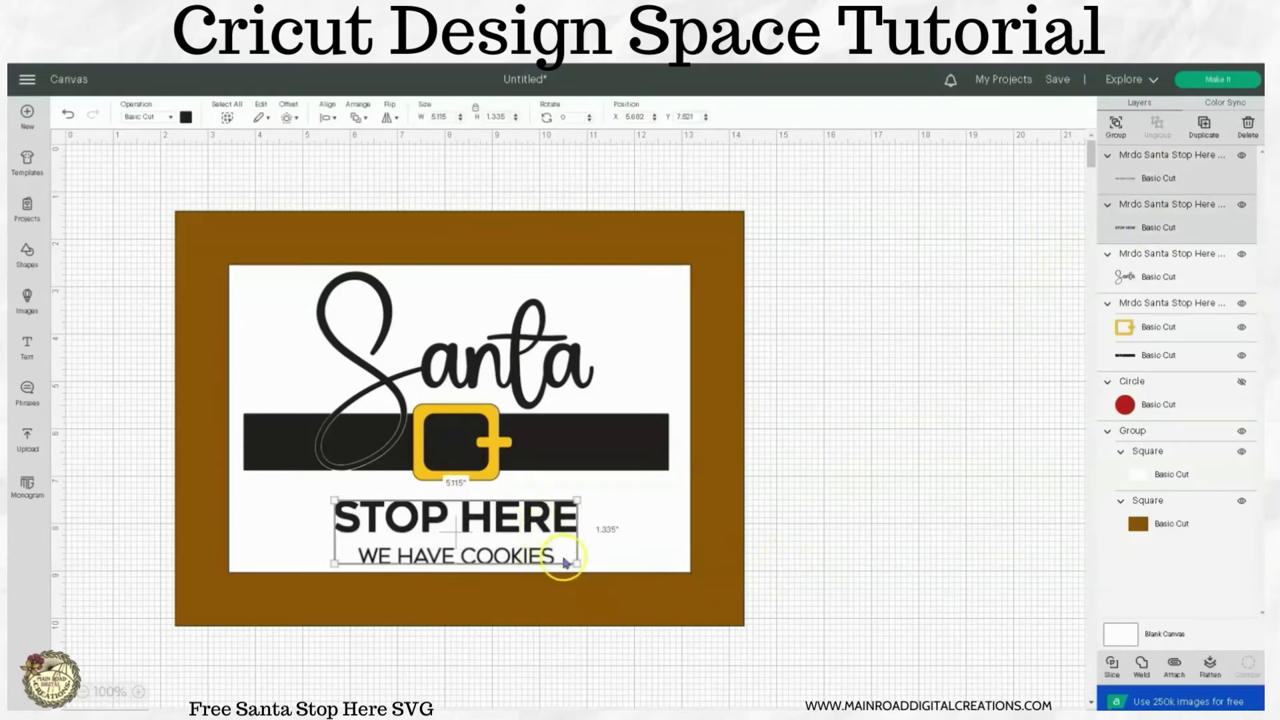
drag(578, 499, 565, 527)
click(800, 526)
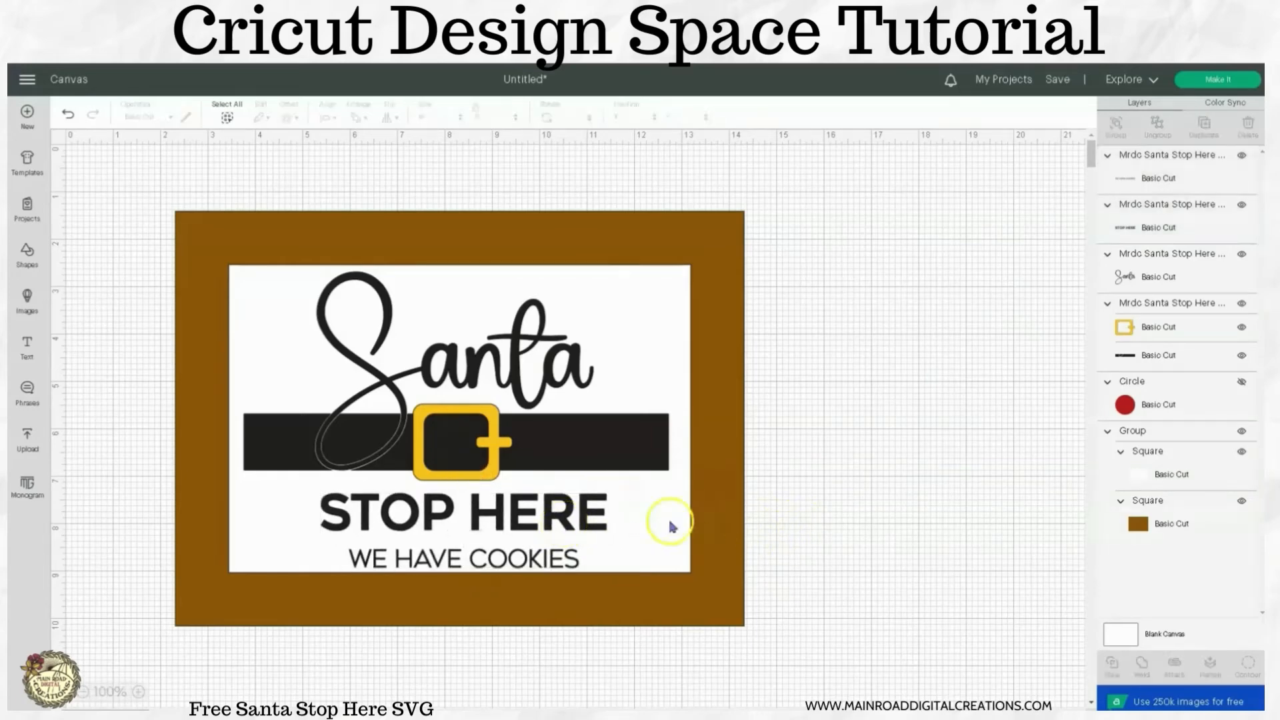
Group the STOP HERE and WE HAVE COOKIES text layers.
click(1181, 177)
shift+click(1165, 235)
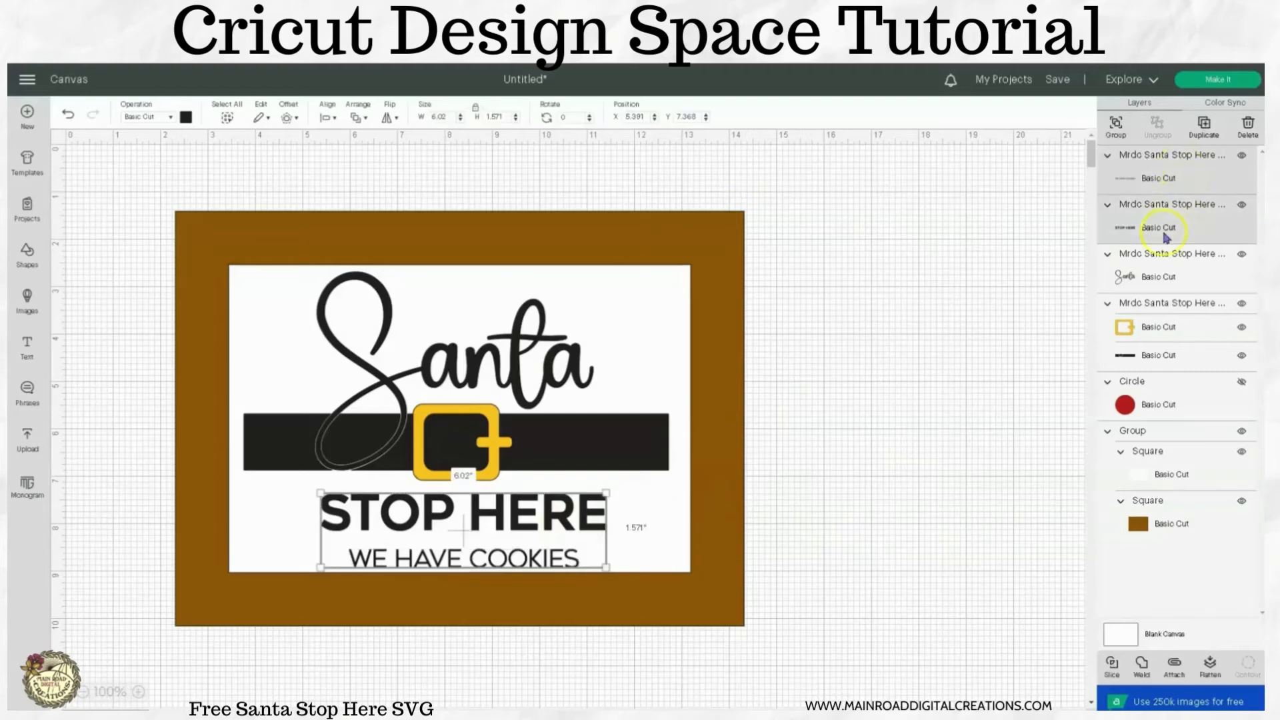
click(1125, 137)
click(894, 364)
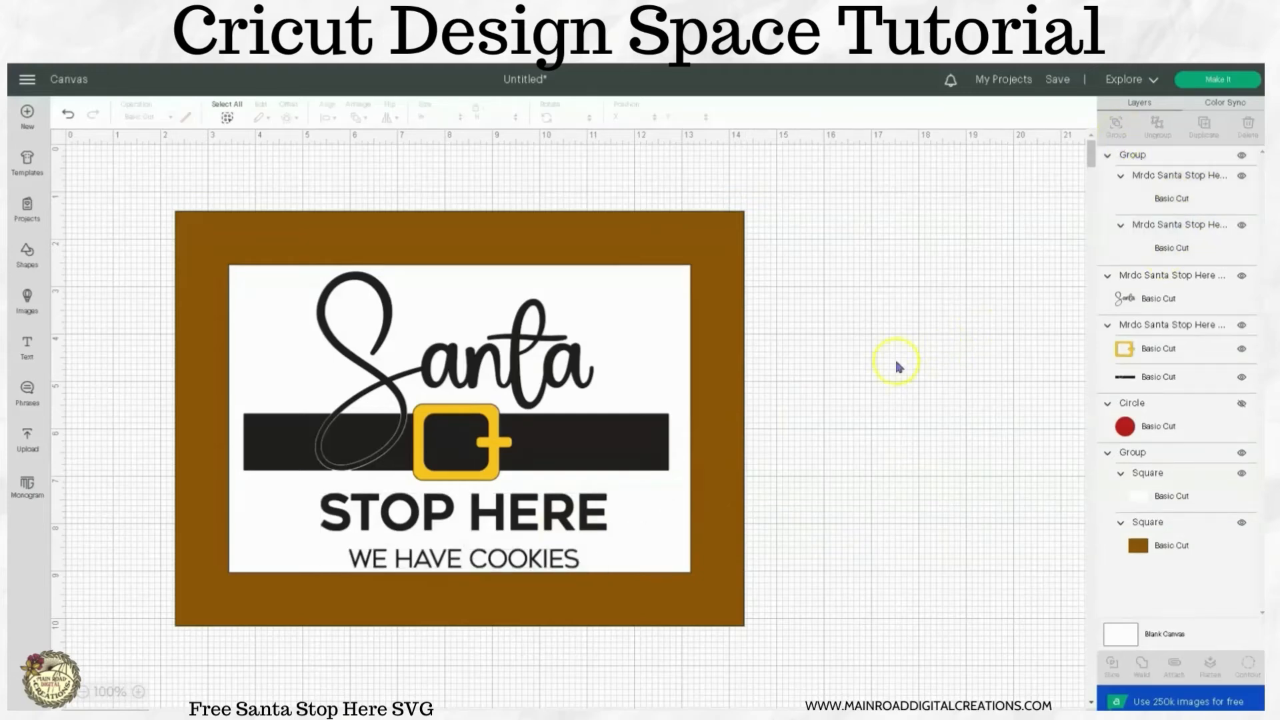
Nudge the Santa word slightly up and to the left above the belt.
click(538, 404)
drag(536, 404, 530, 399)
click(782, 410)
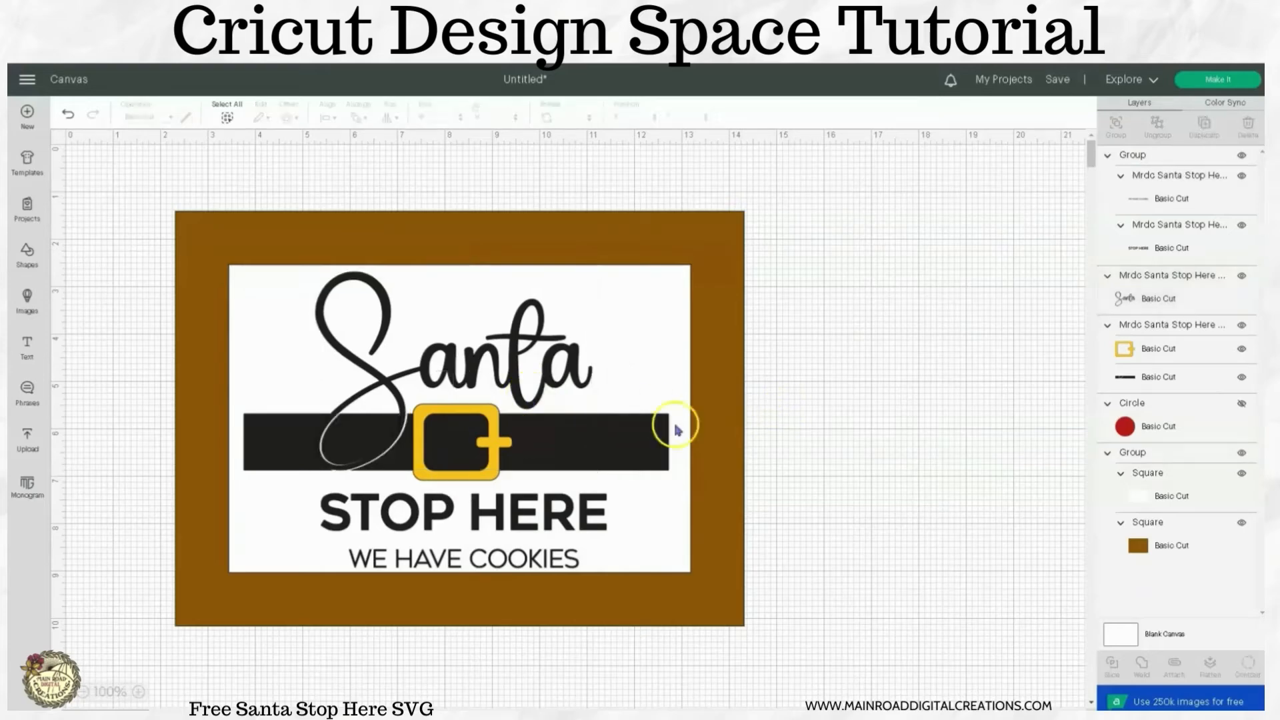
Ungroup the belt from the gold buckle and hide the buckle layer.
click(663, 430)
click(1158, 124)
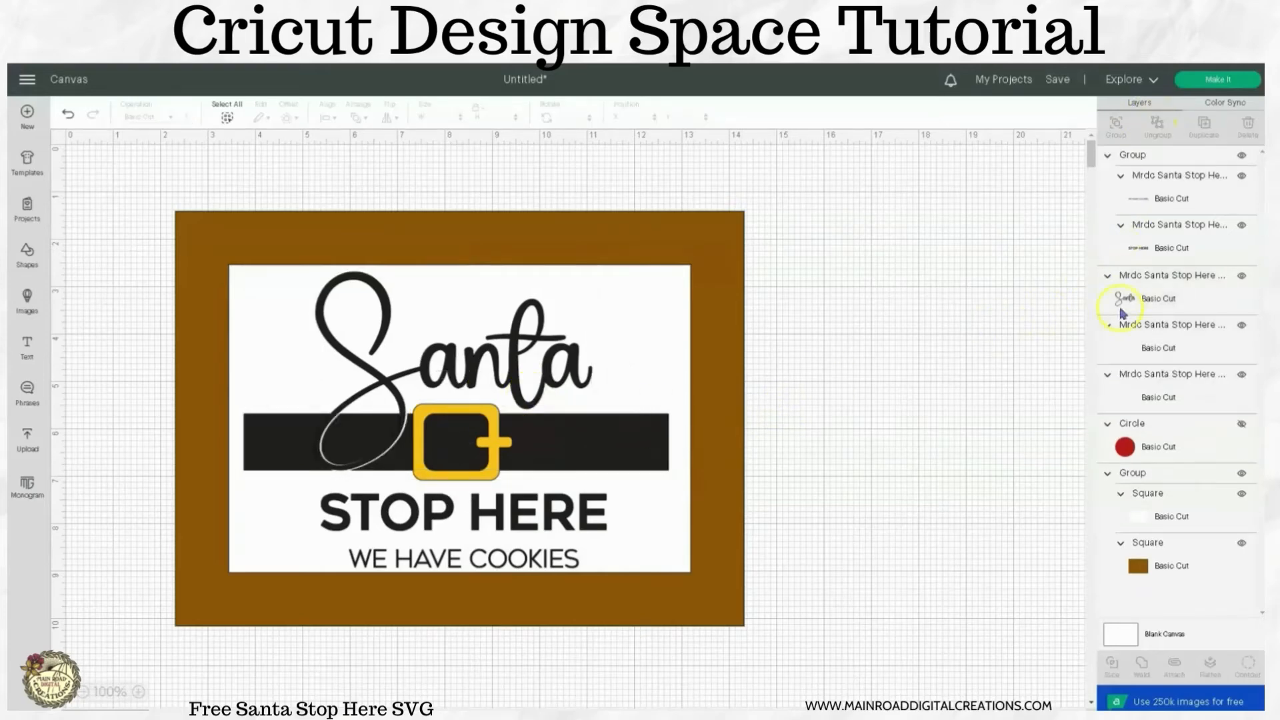
click(1242, 326)
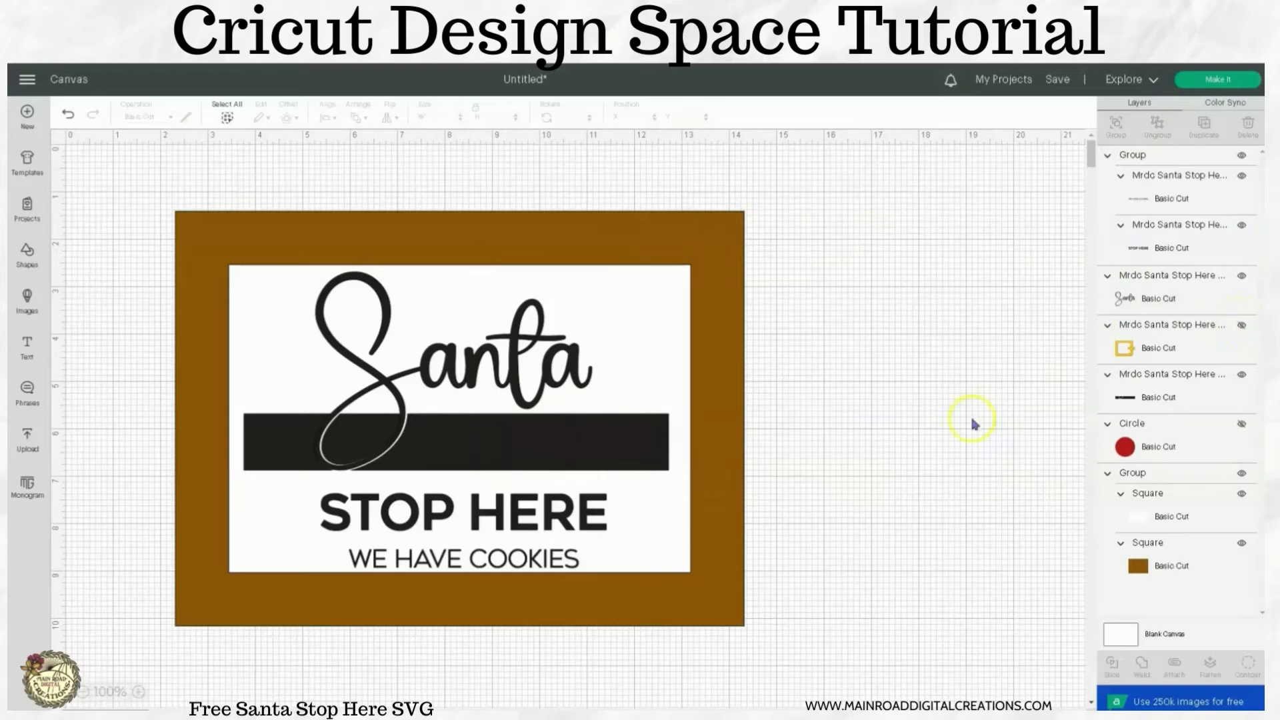
Add a square over the belt and, with proportions unlocked, stretch it to about 11.76 inches wide by 1.21 inches high along the belt.
click(656, 456)
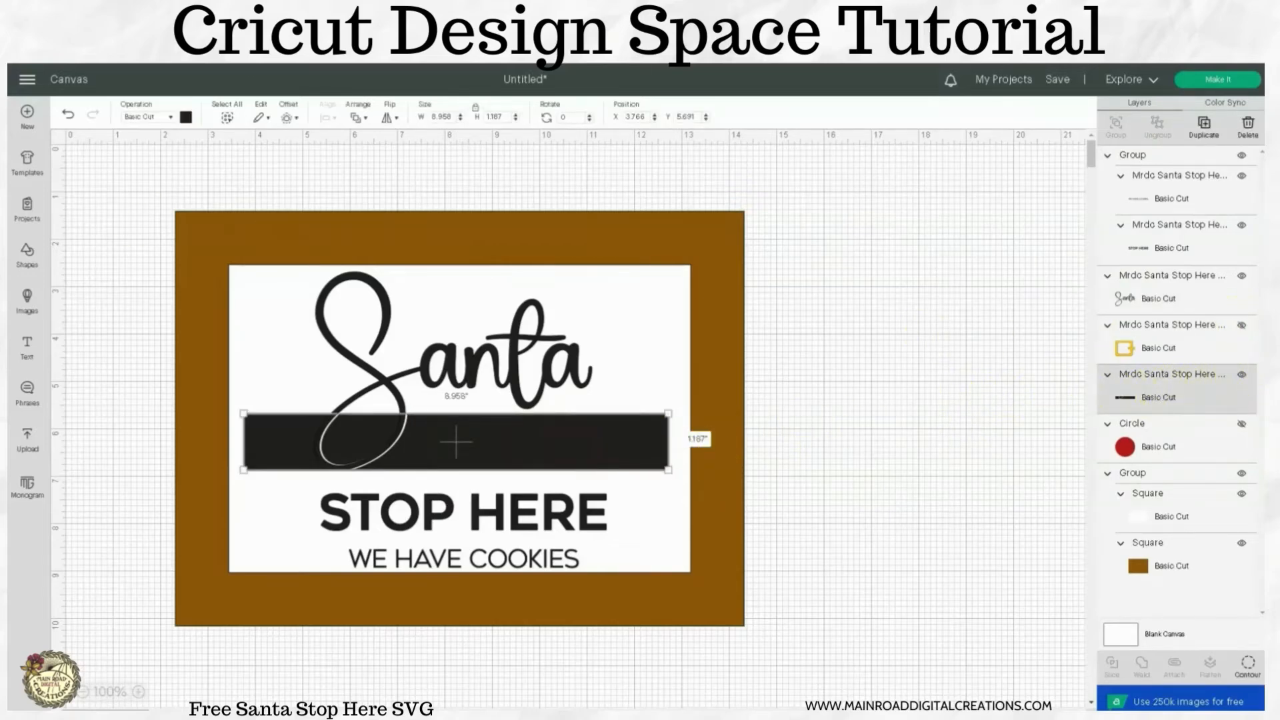
click(26, 255)
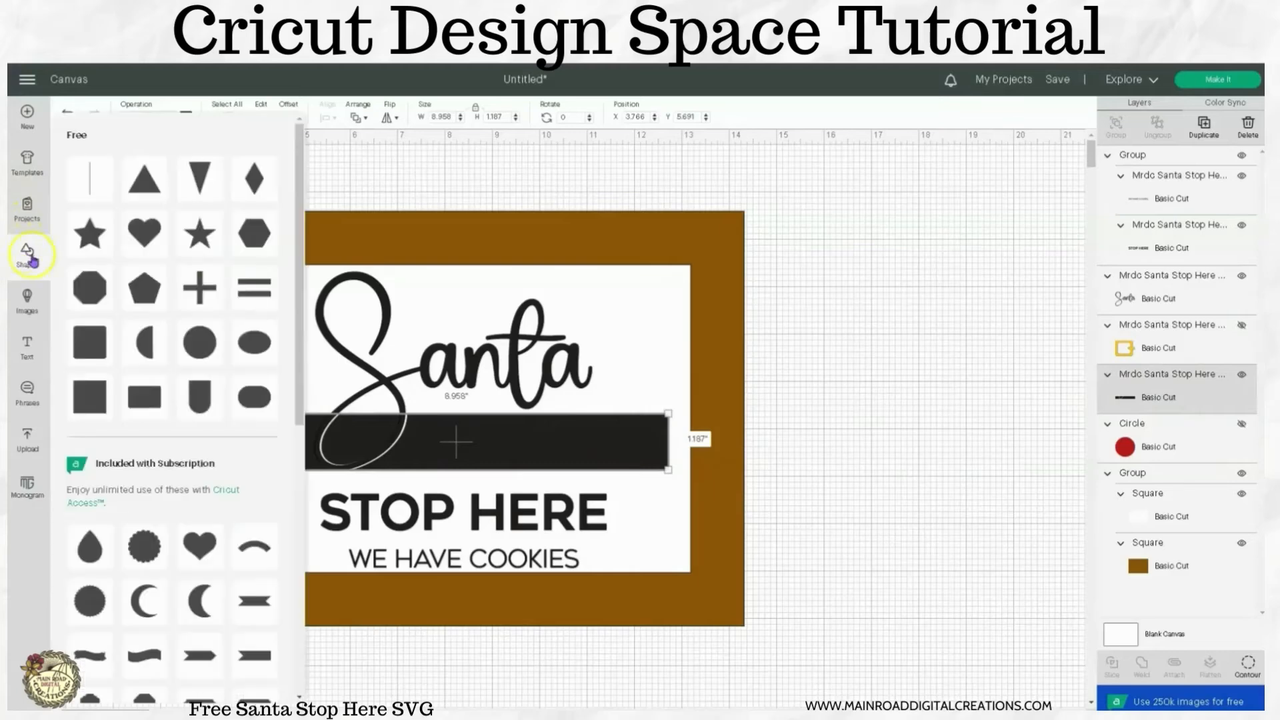
click(92, 384)
drag(194, 277, 203, 430)
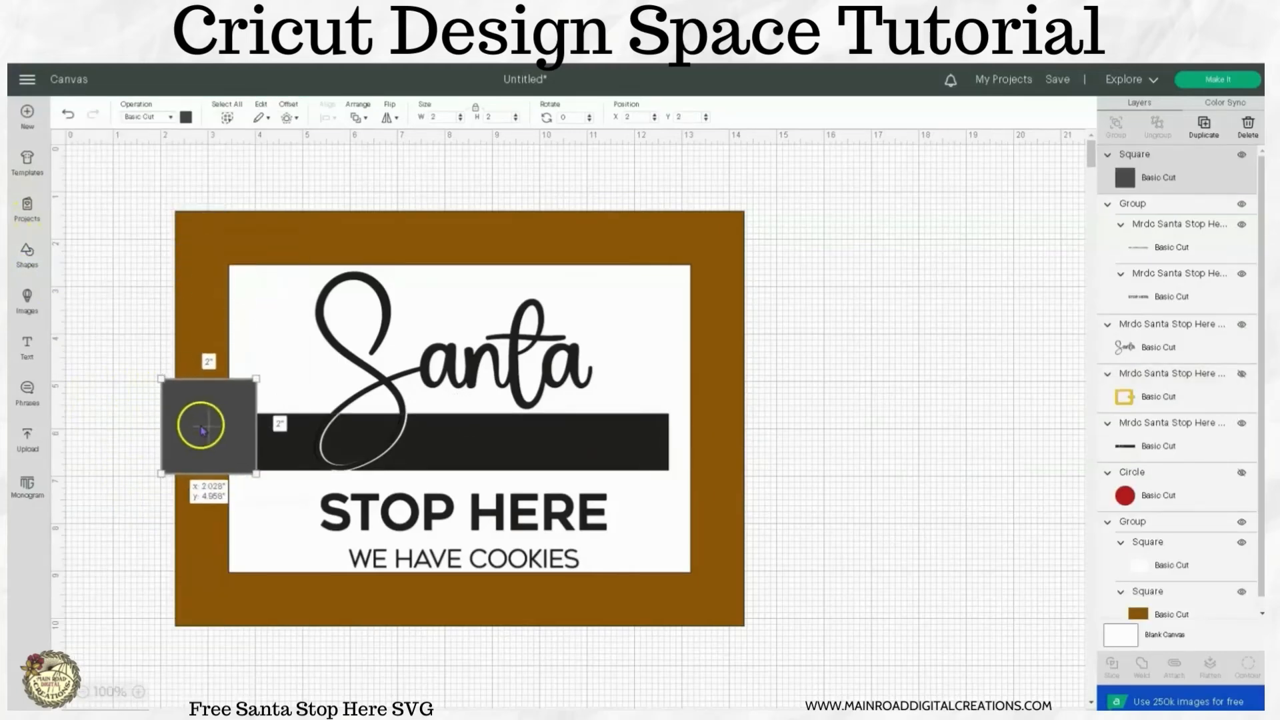
click(476, 110)
drag(256, 379, 260, 408)
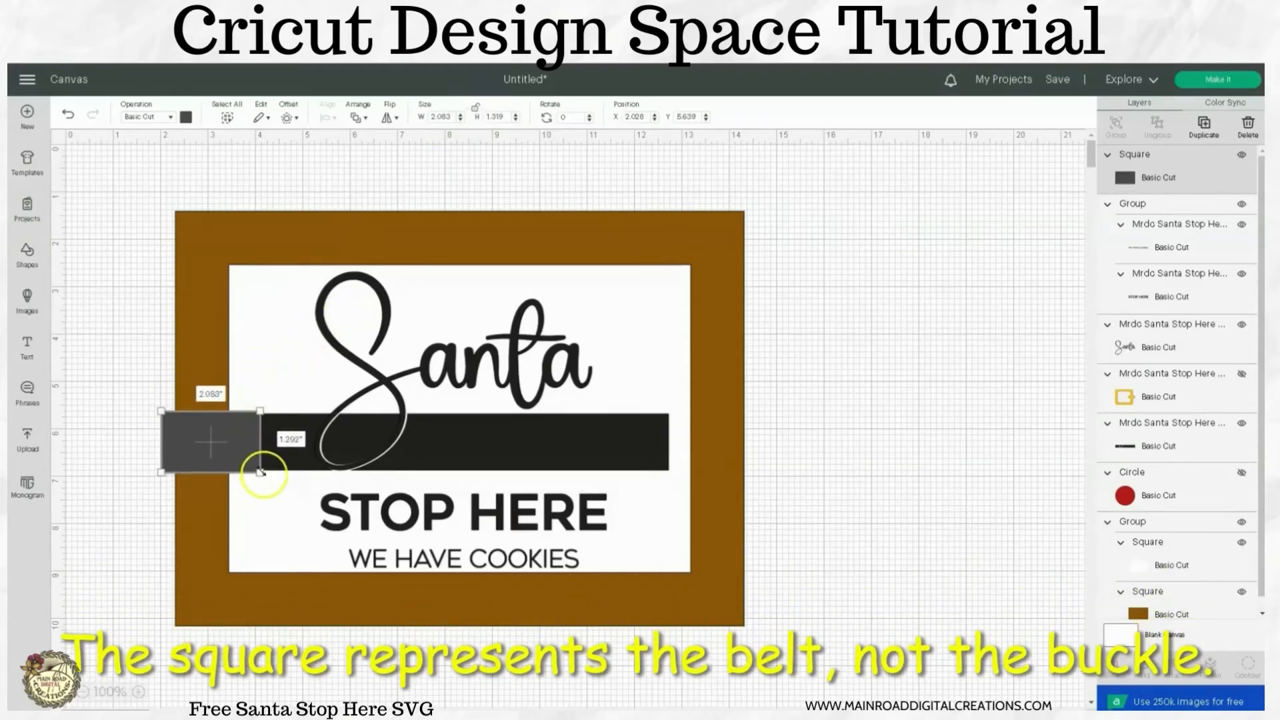
drag(261, 410, 724, 470)
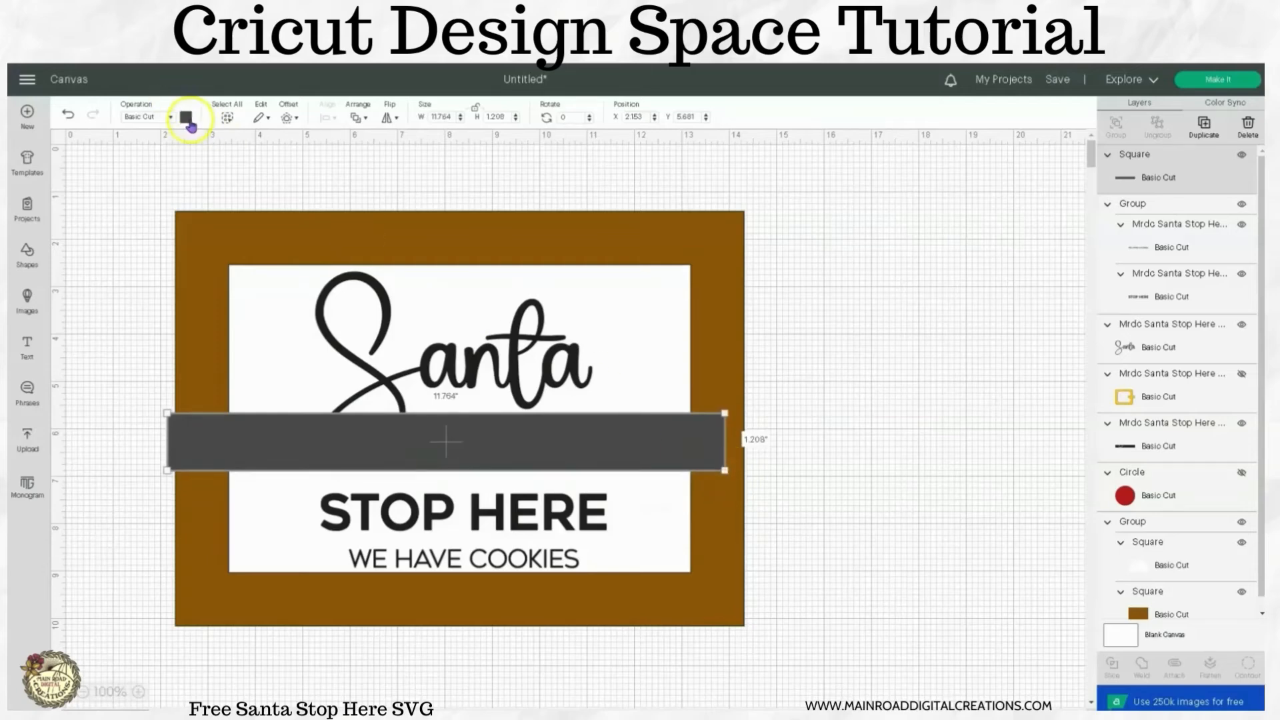
Recolor the stretched square to the same black material color as the belt.
click(188, 119)
click(249, 173)
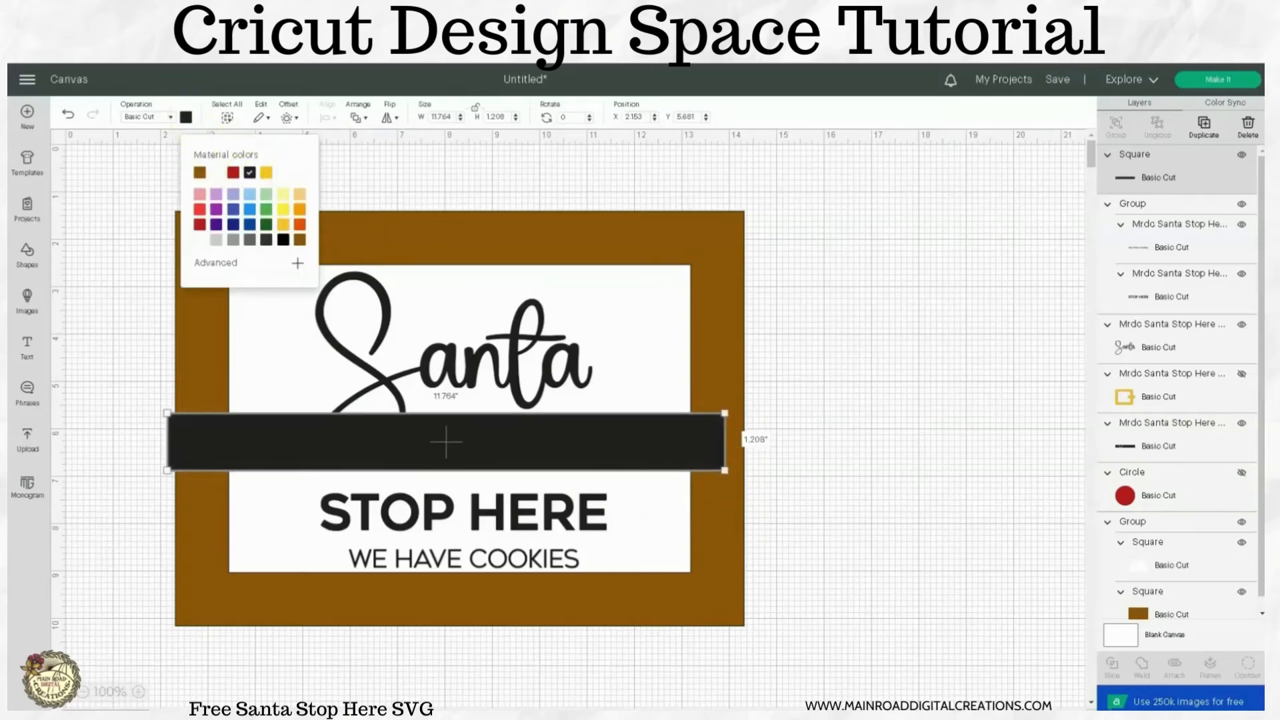
click(1236, 429)
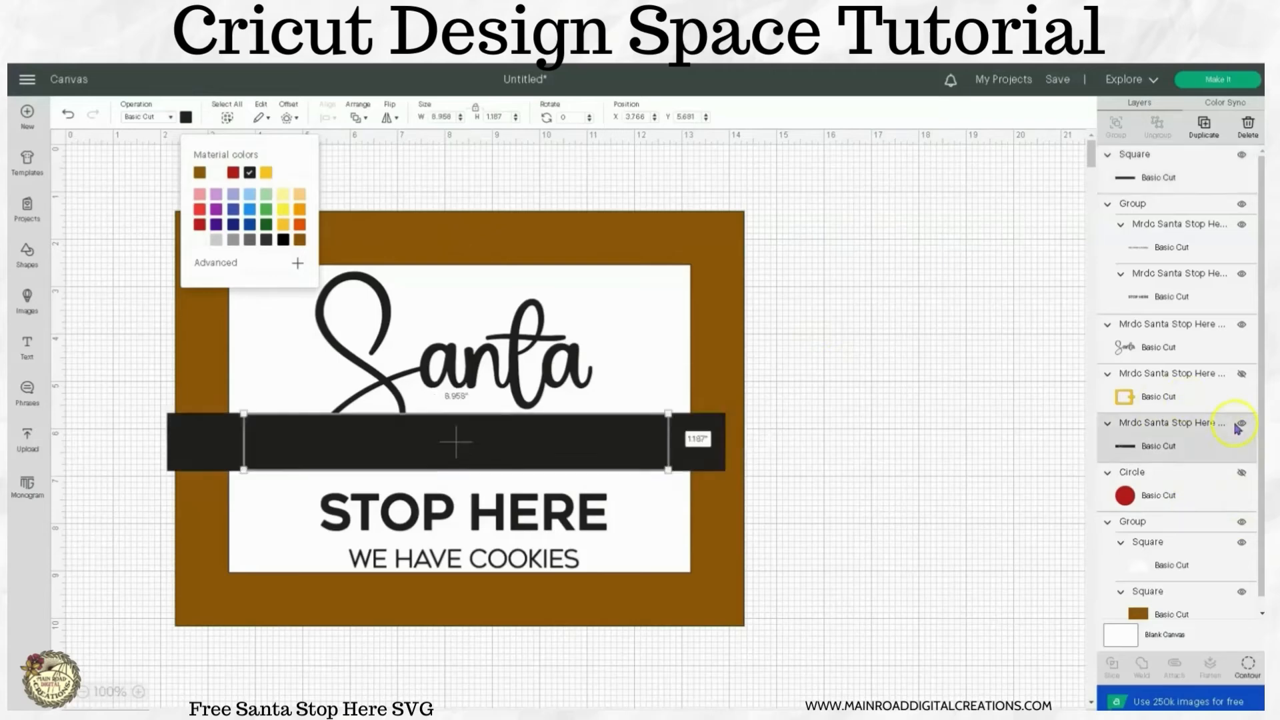
click(1007, 437)
click(628, 434)
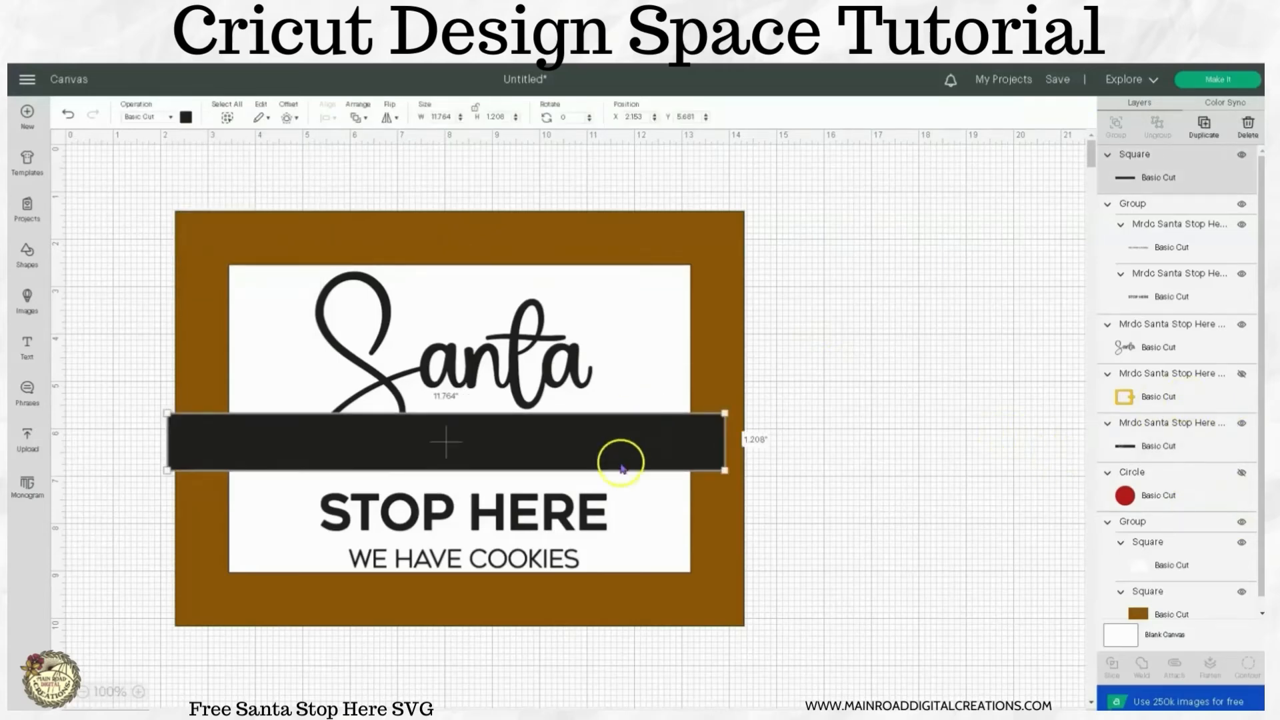
Bring the Santa word to the front, above the black belt square.
click(532, 393)
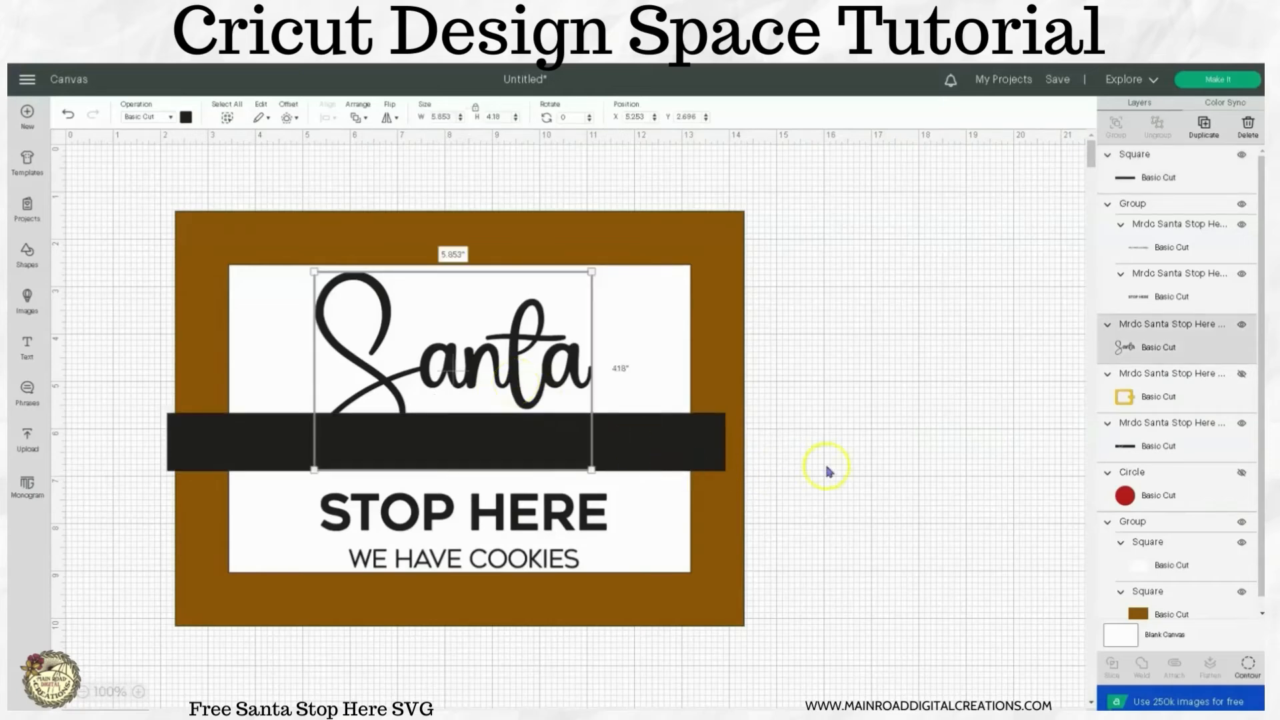
right_click(518, 397)
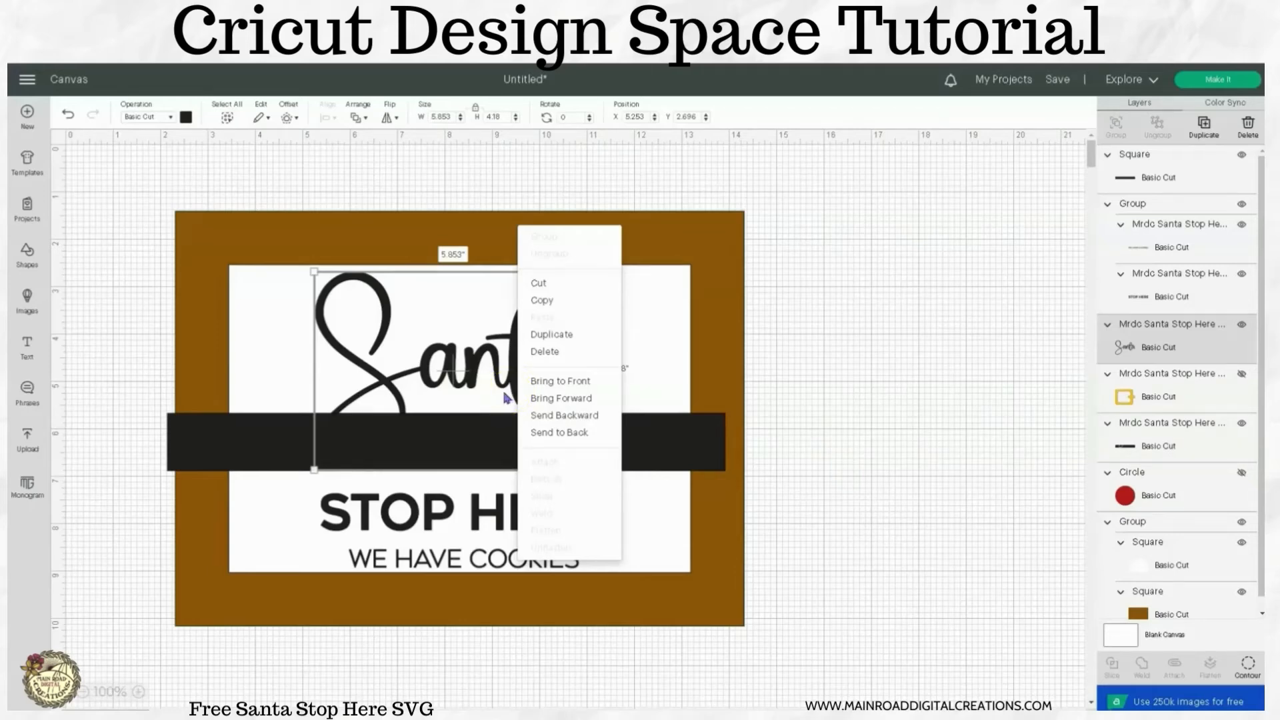
click(541, 381)
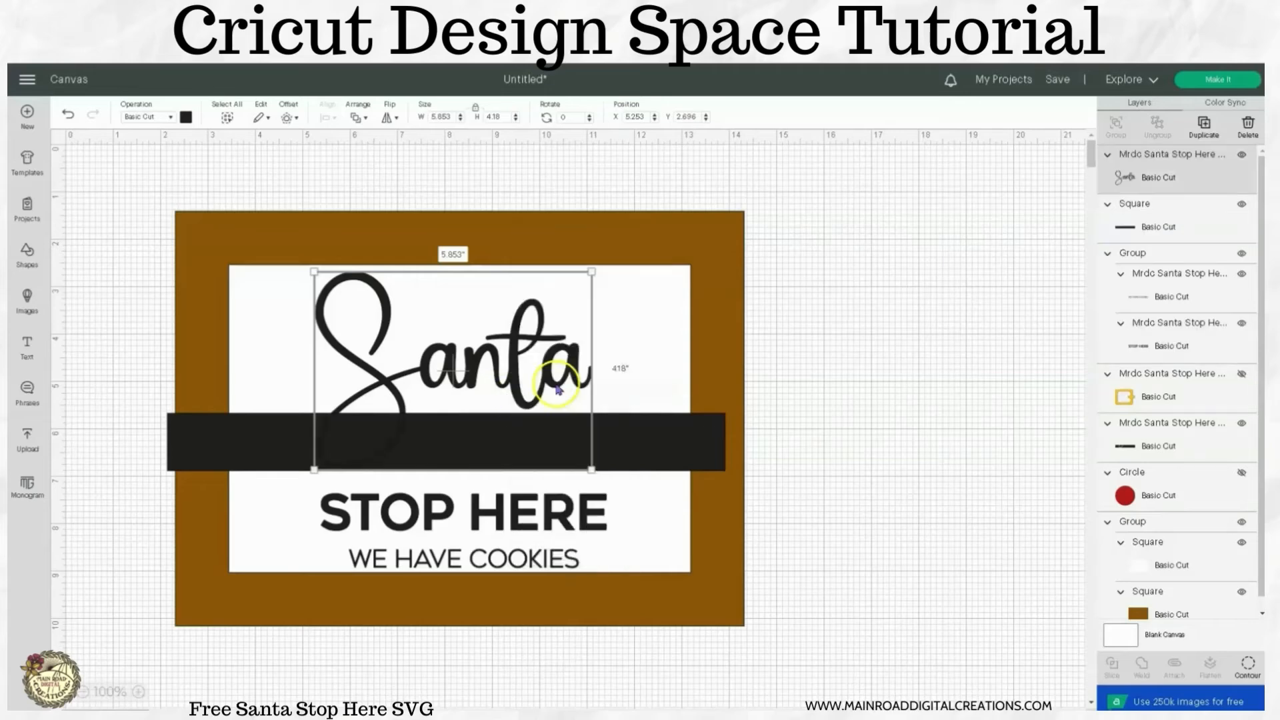
click(837, 430)
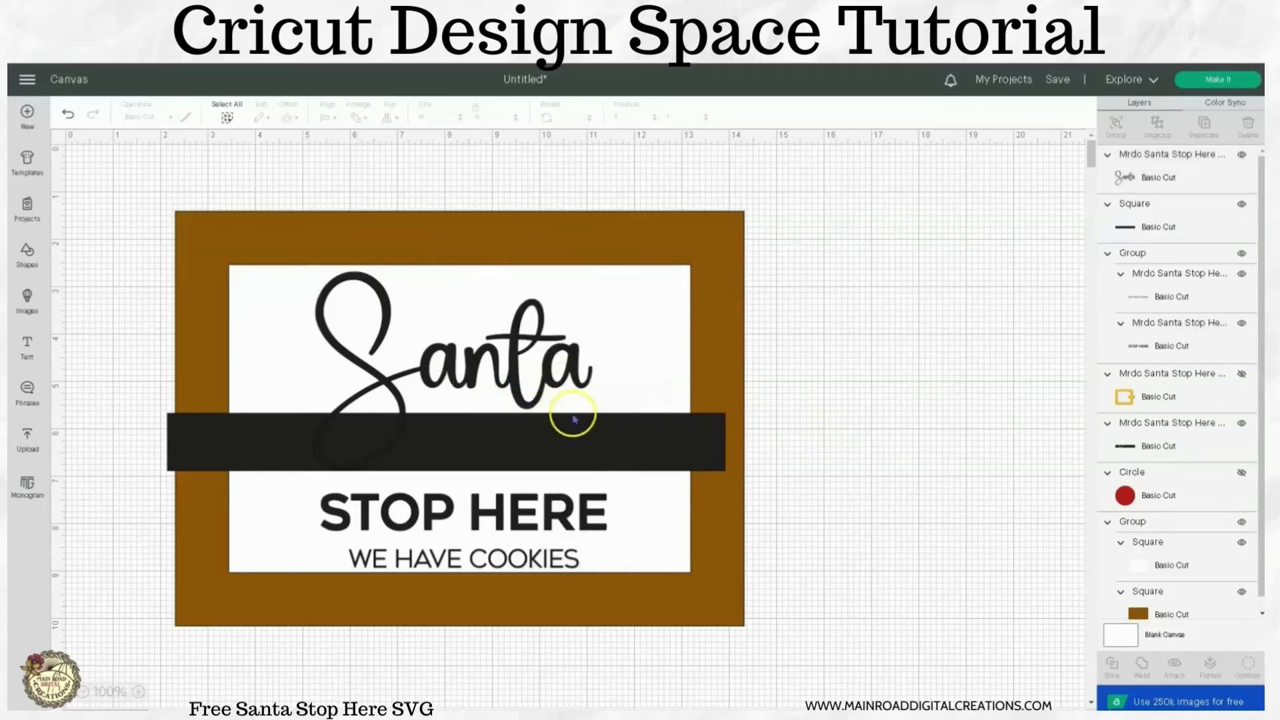
Apply an offset of 0.05 in with rounded corners to the Santa word.
click(513, 374)
click(286, 120)
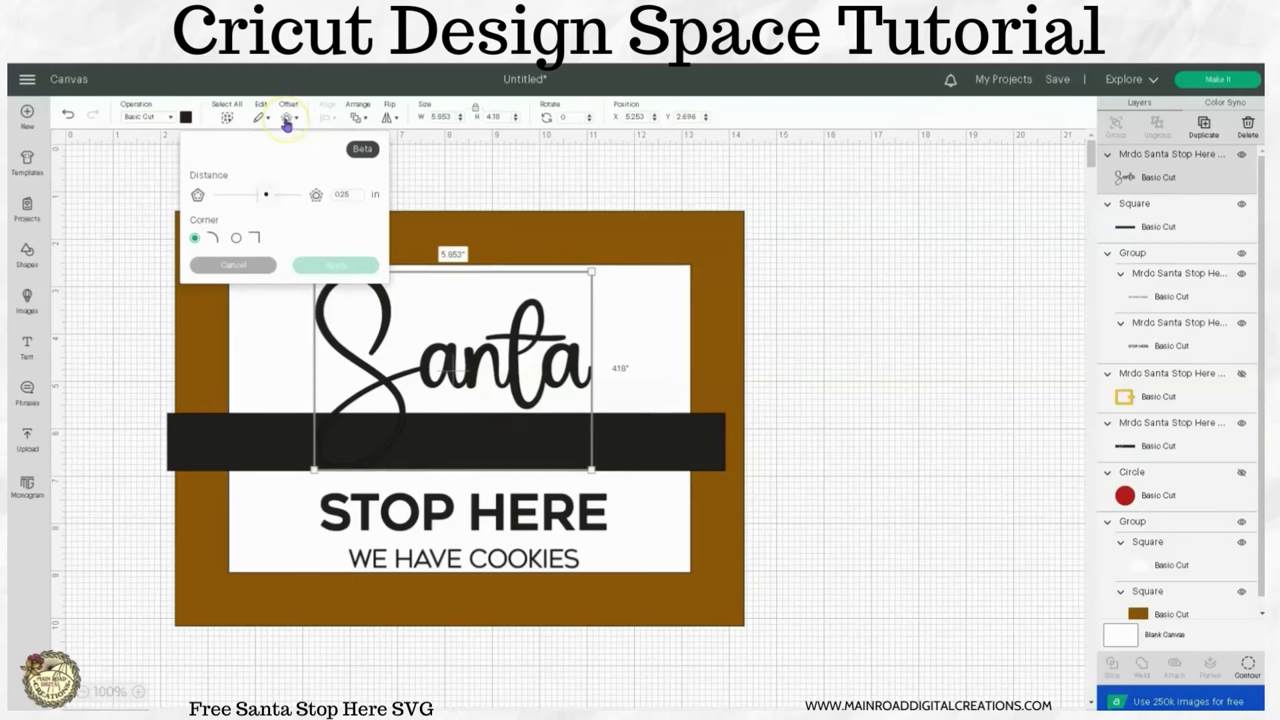
double_click(334, 194)
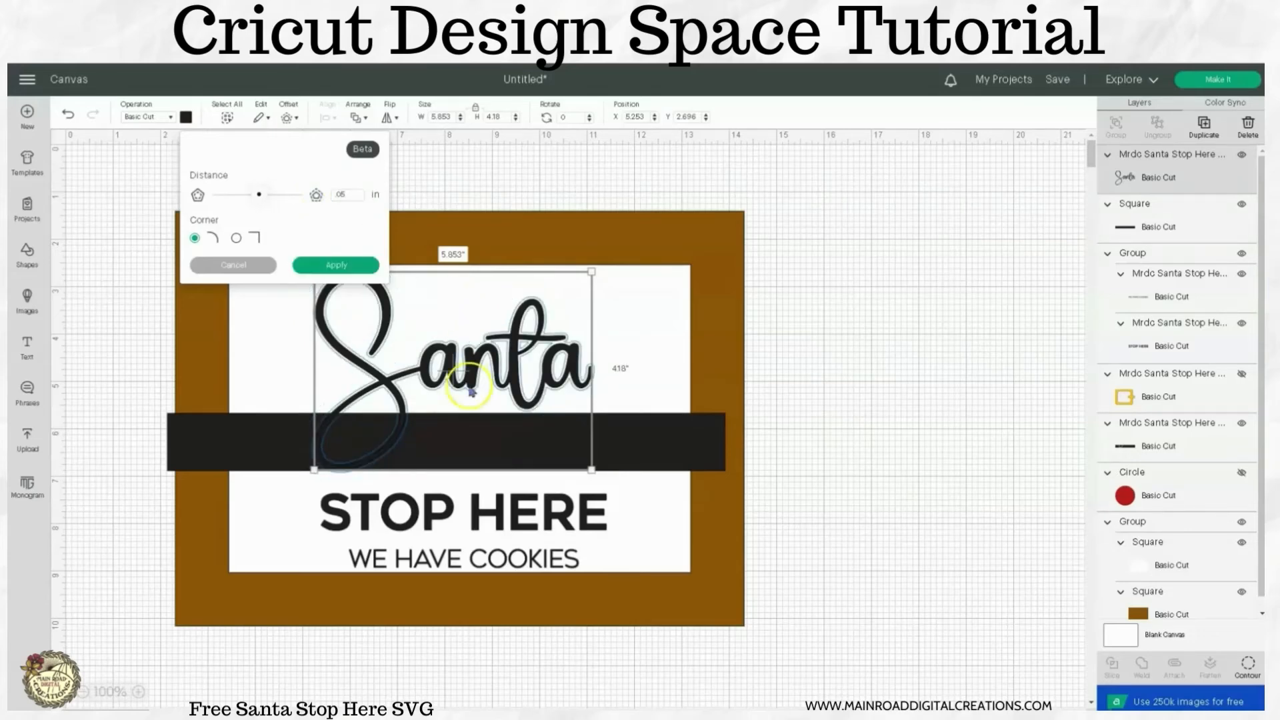
click(344, 274)
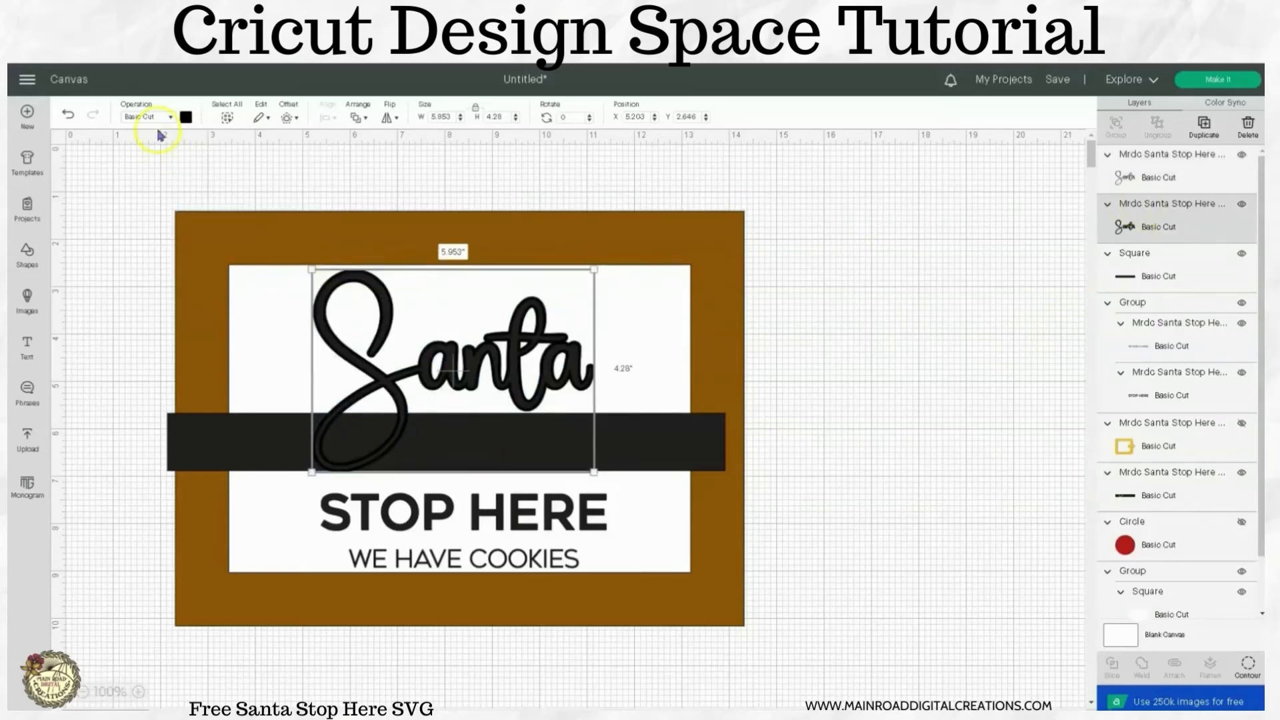
Recolor the Santa offset layer to the gold material color of the buckle.
click(187, 122)
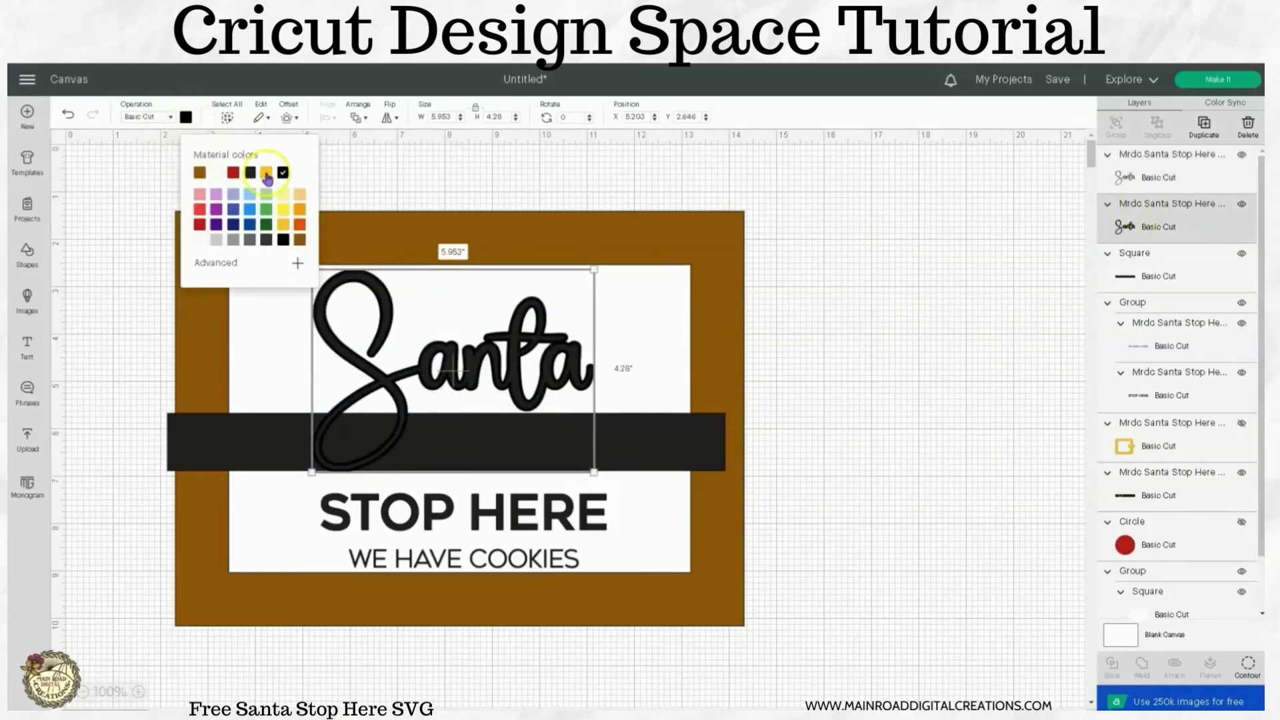
click(266, 173)
click(876, 386)
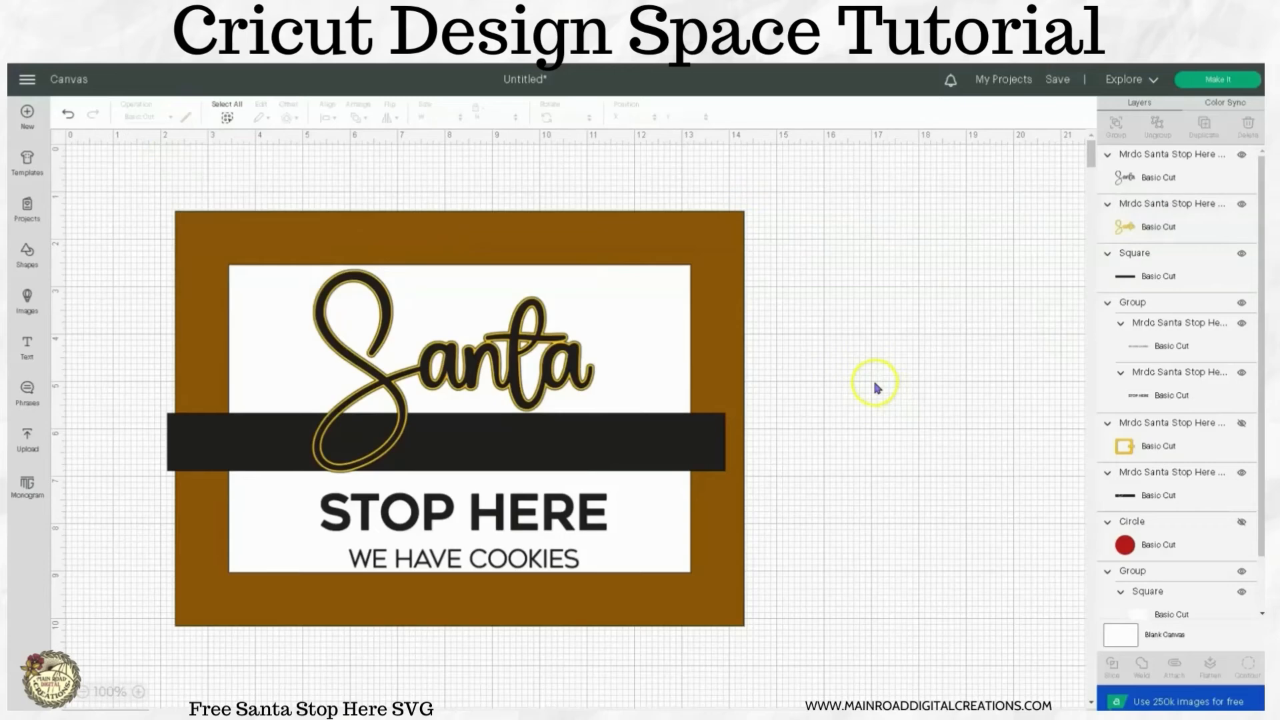
Slice the black belt square with the gold Santa offset.
click(1138, 222)
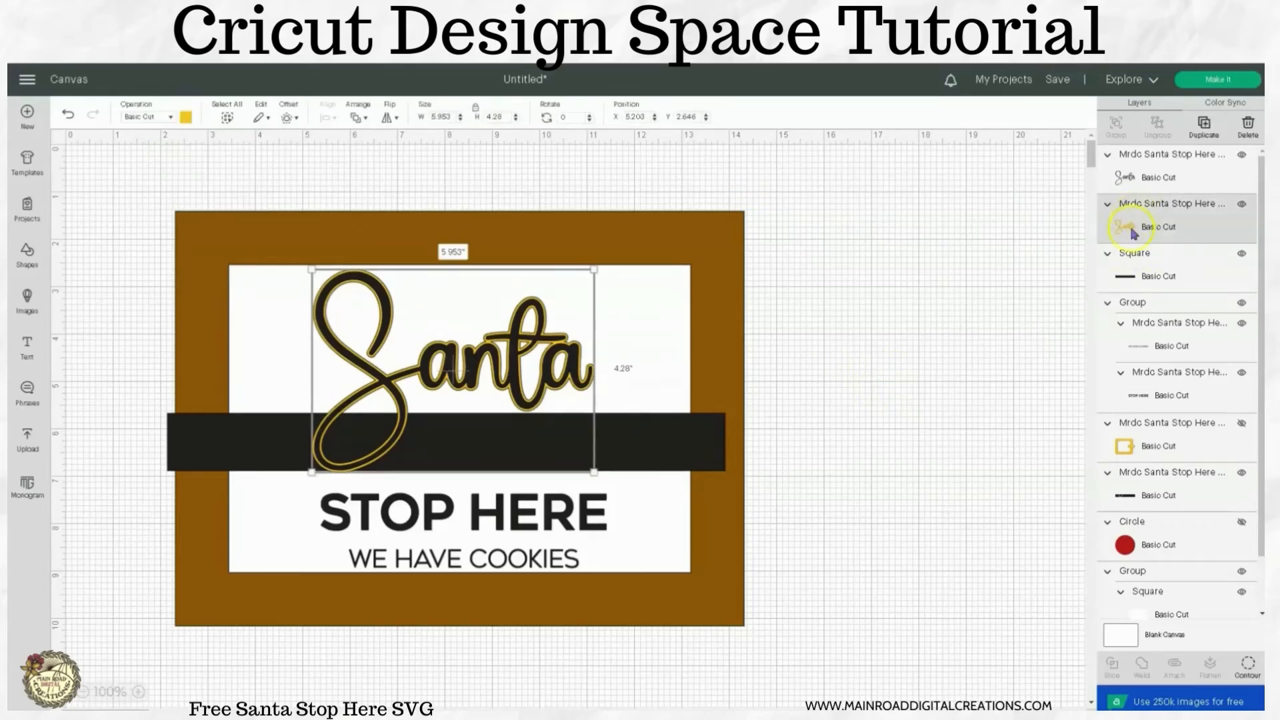
shift+click(1131, 280)
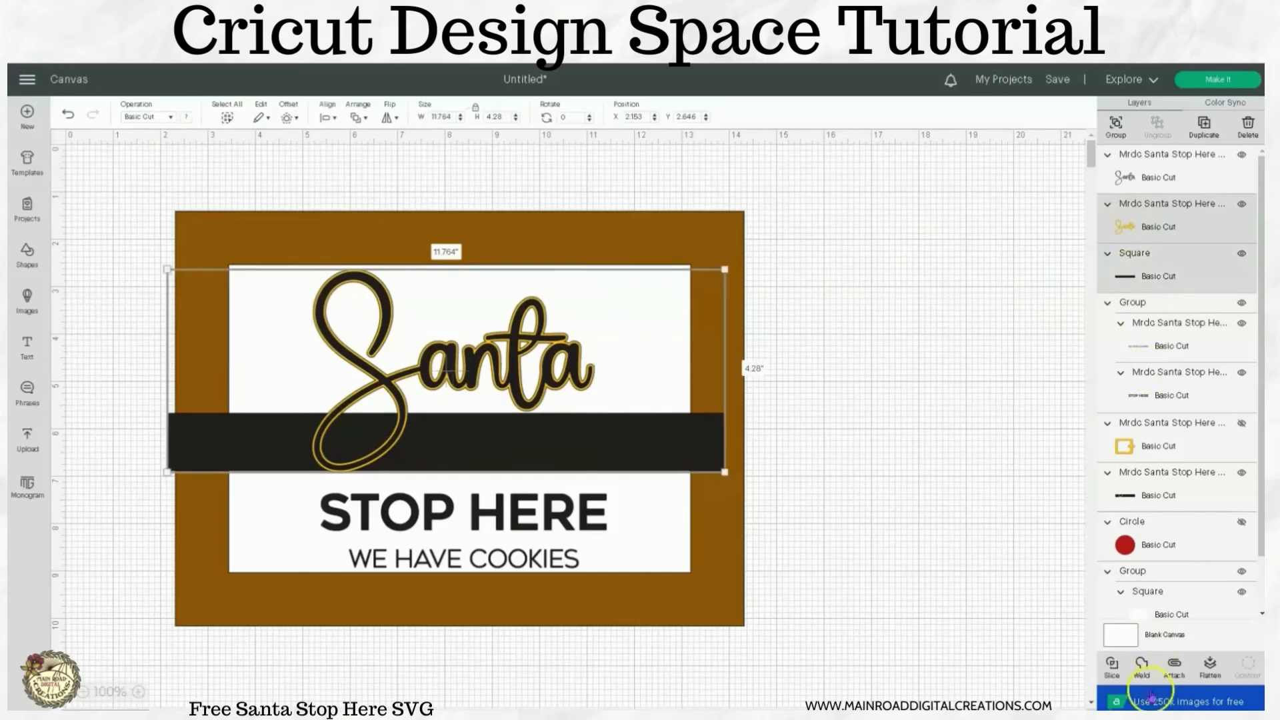
click(1110, 665)
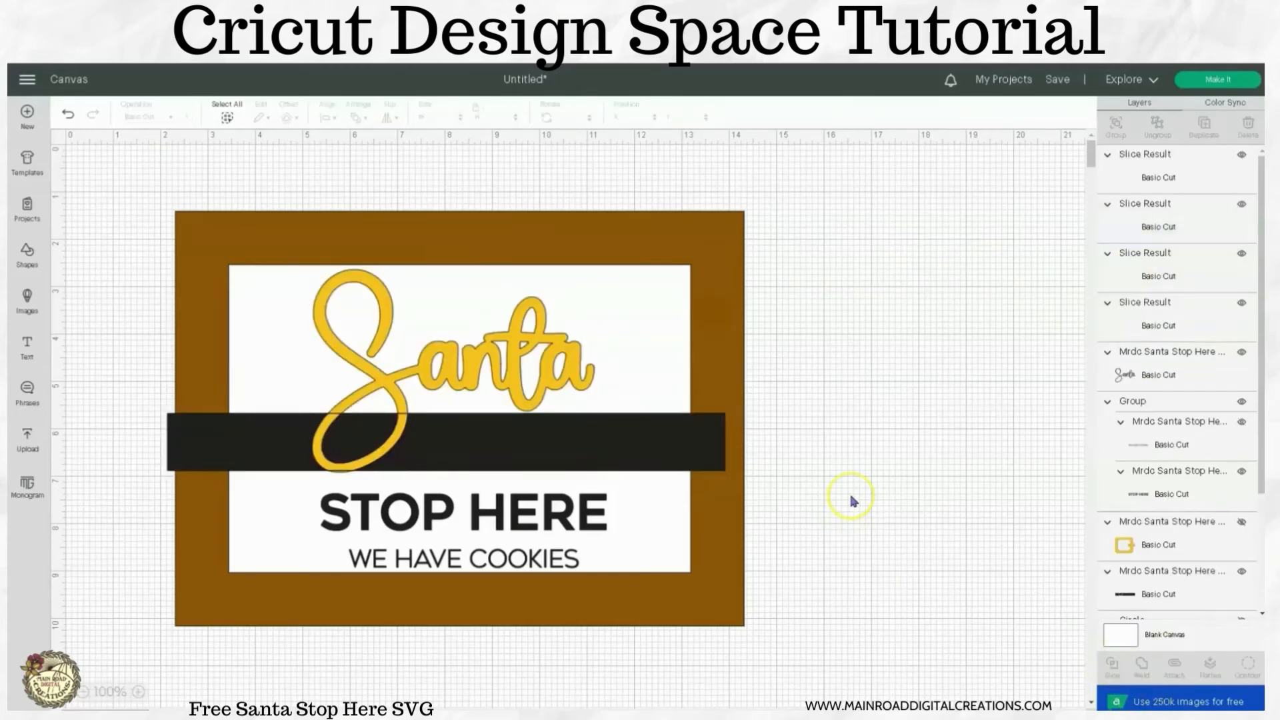
Delete the two gold slice results: the Santa offset and its curved piece over the belt.
click(1124, 190)
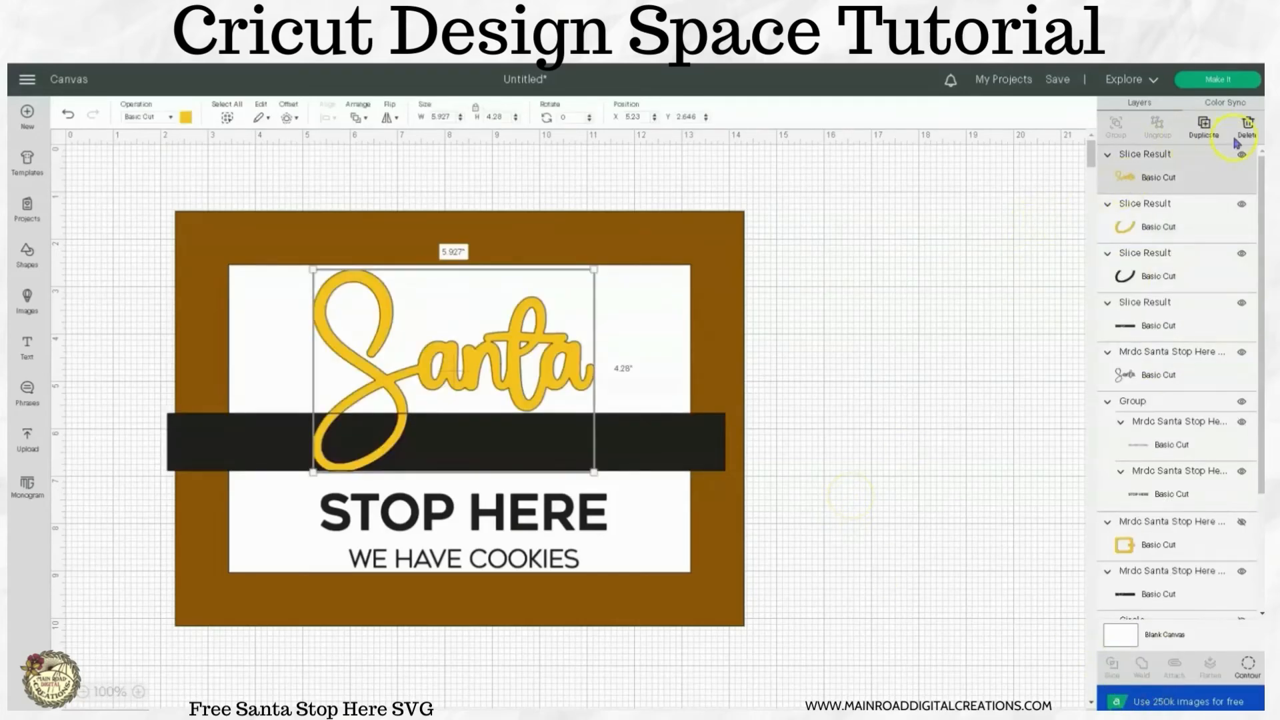
click(1246, 128)
click(1134, 178)
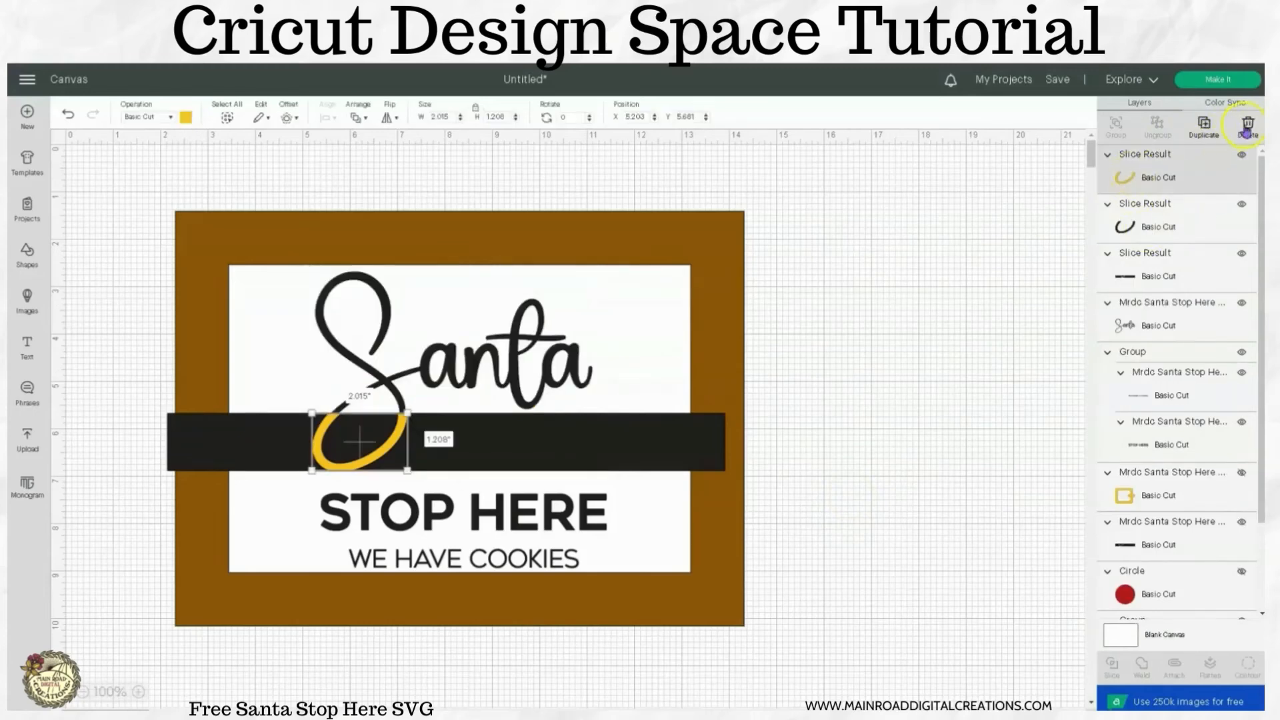
click(1247, 128)
Move the sliced belt aside to inspect its cut-out, and undo the move.
click(1164, 228)
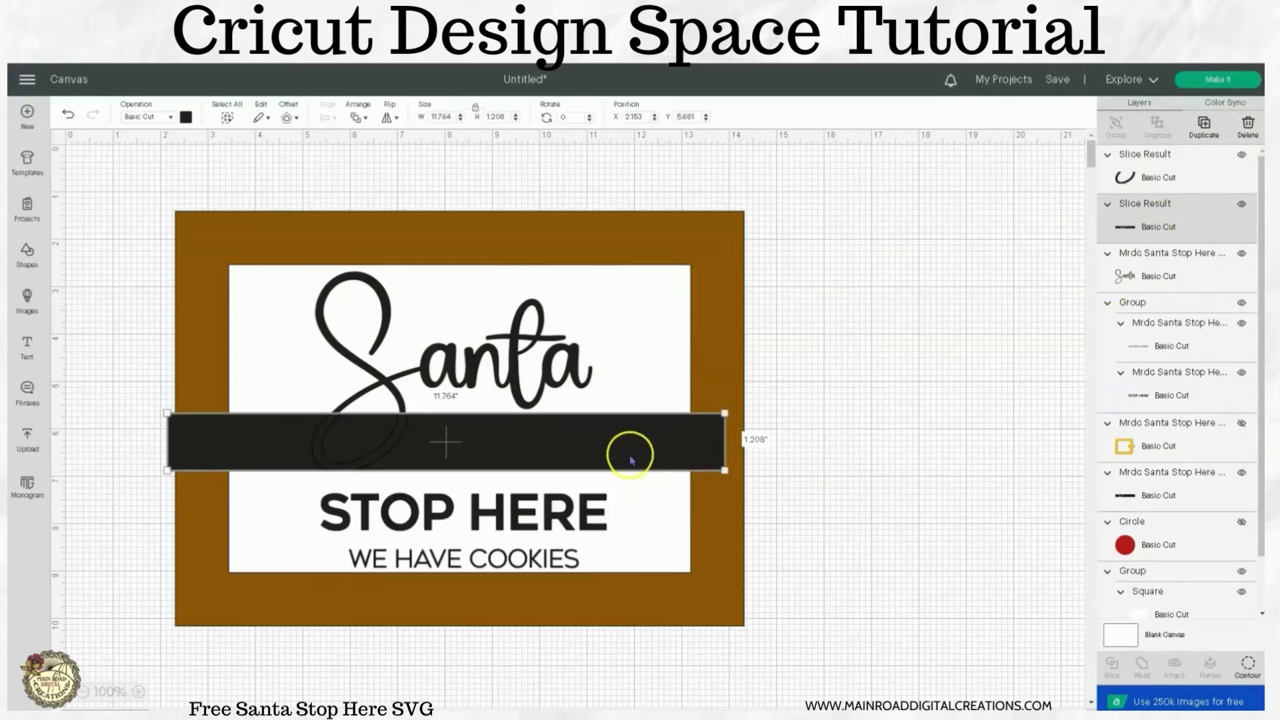
drag(629, 453, 903, 494)
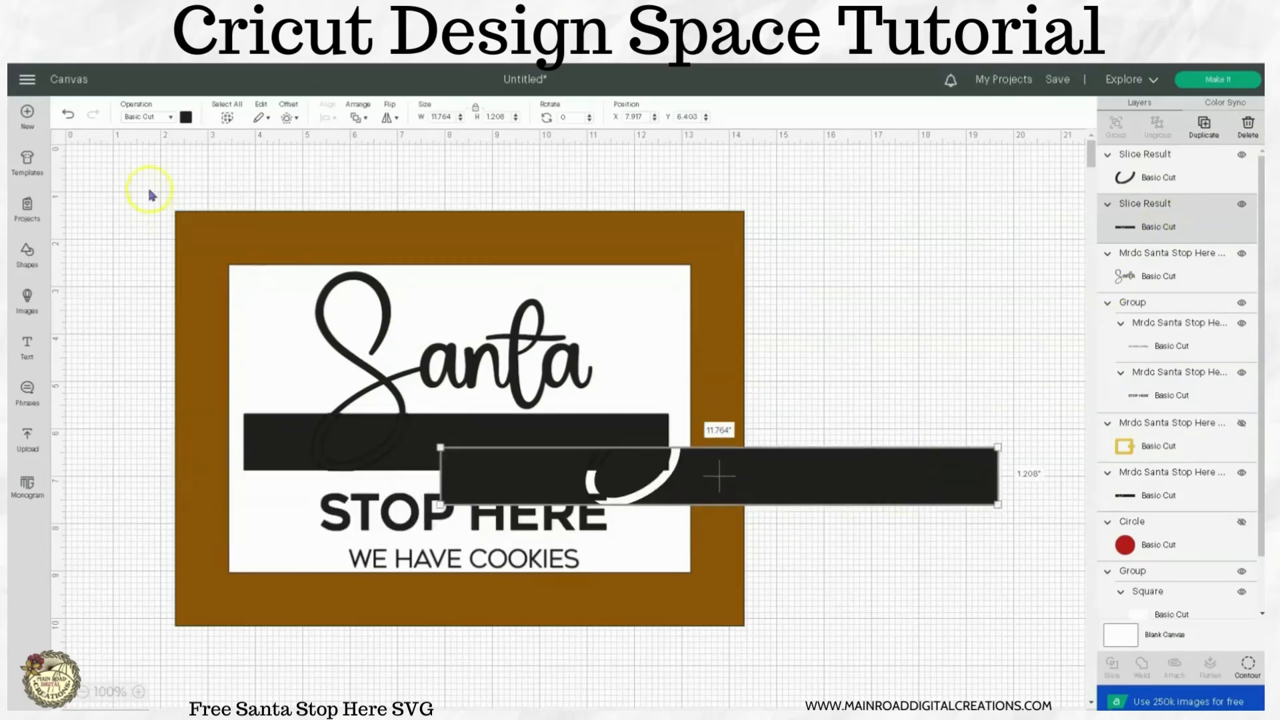
click(67, 117)
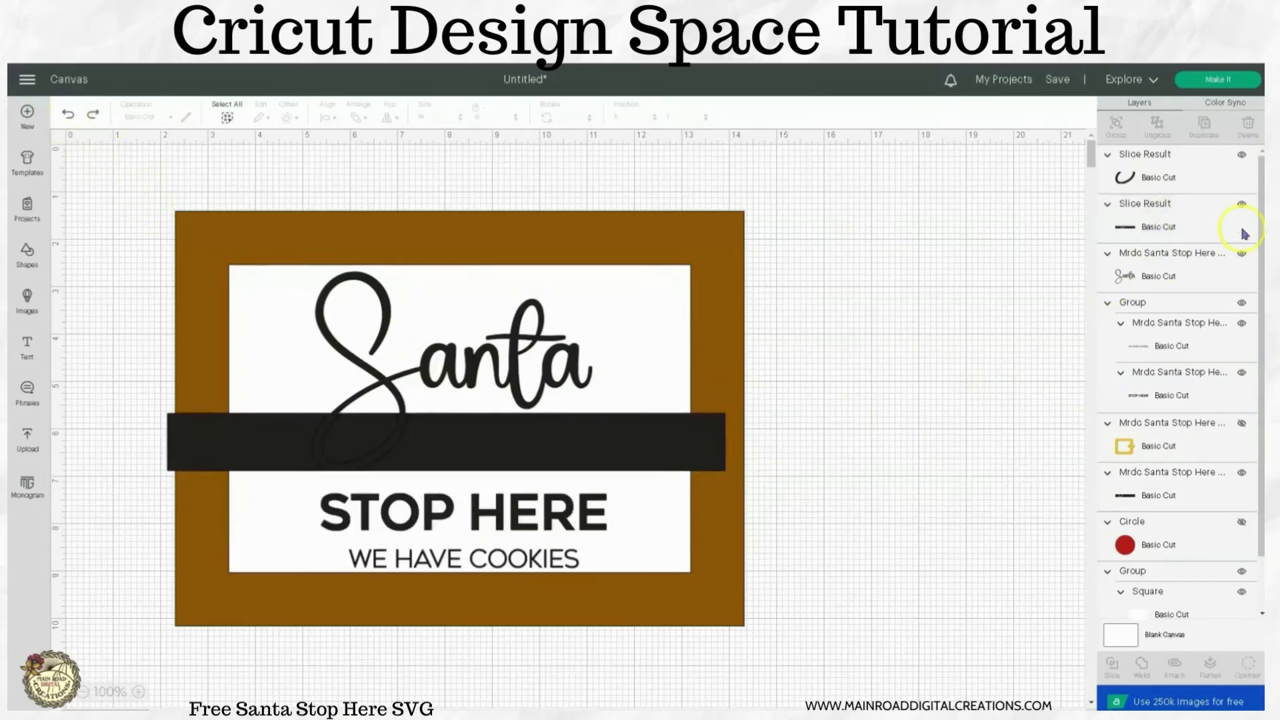
Toggle the visibility of the black curved slice piece to identify it, and delete that piece from the belt.
click(1137, 184)
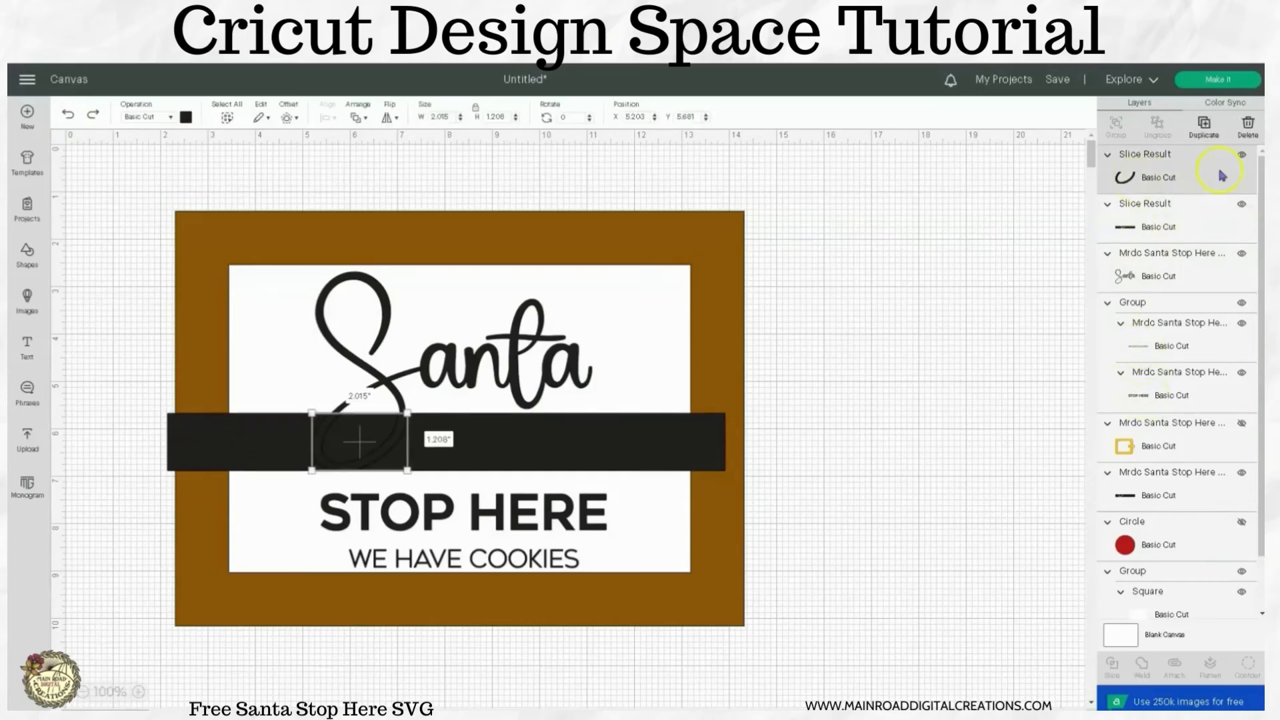
click(1240, 158)
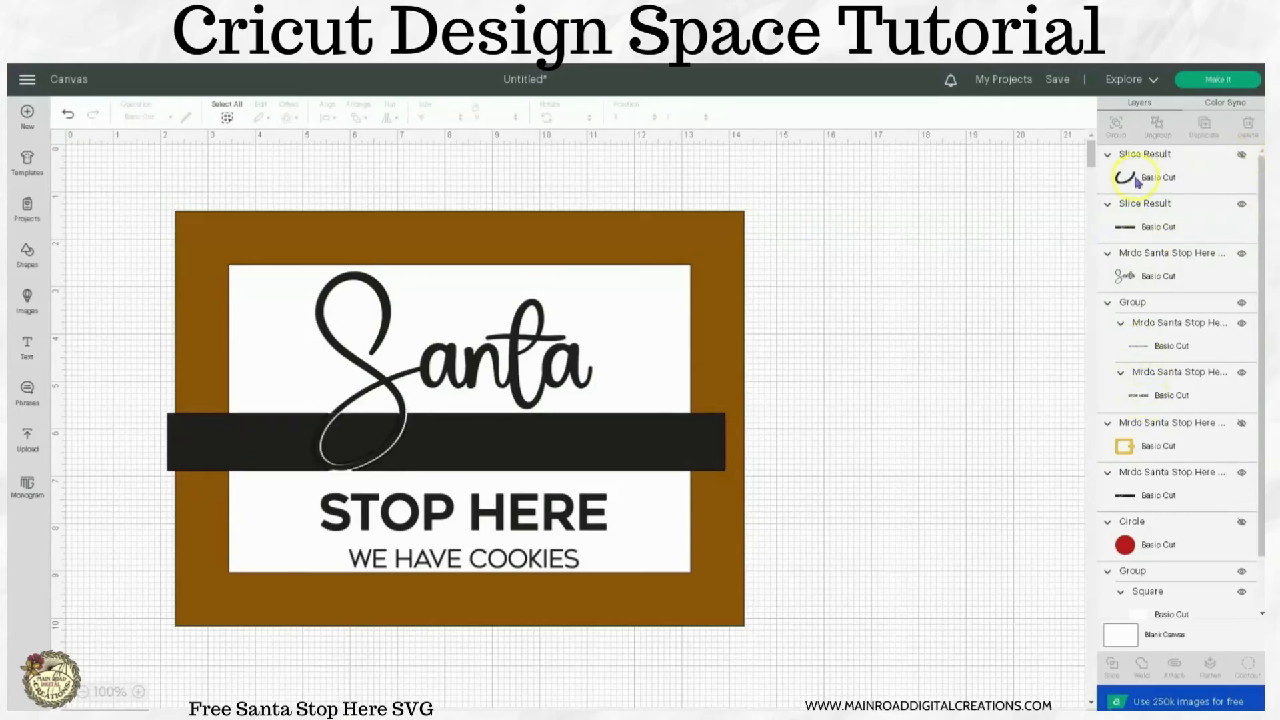
click(1137, 182)
click(1242, 160)
click(1221, 173)
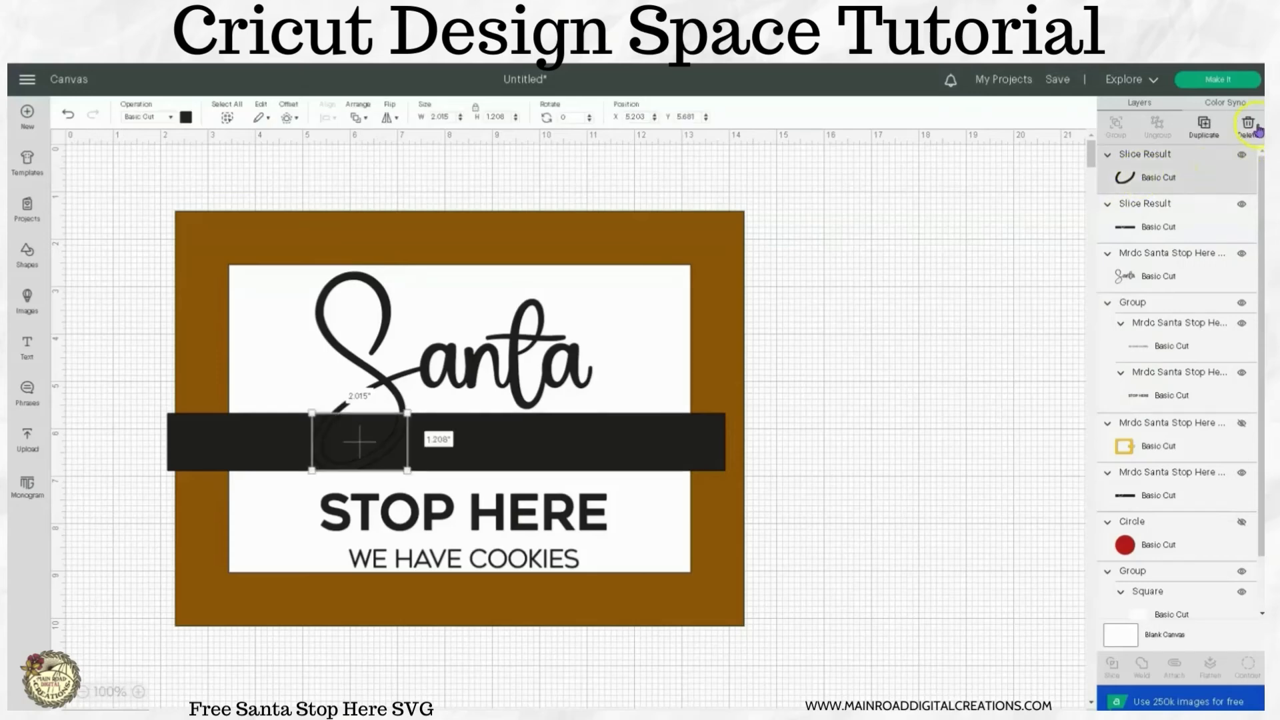
click(1252, 131)
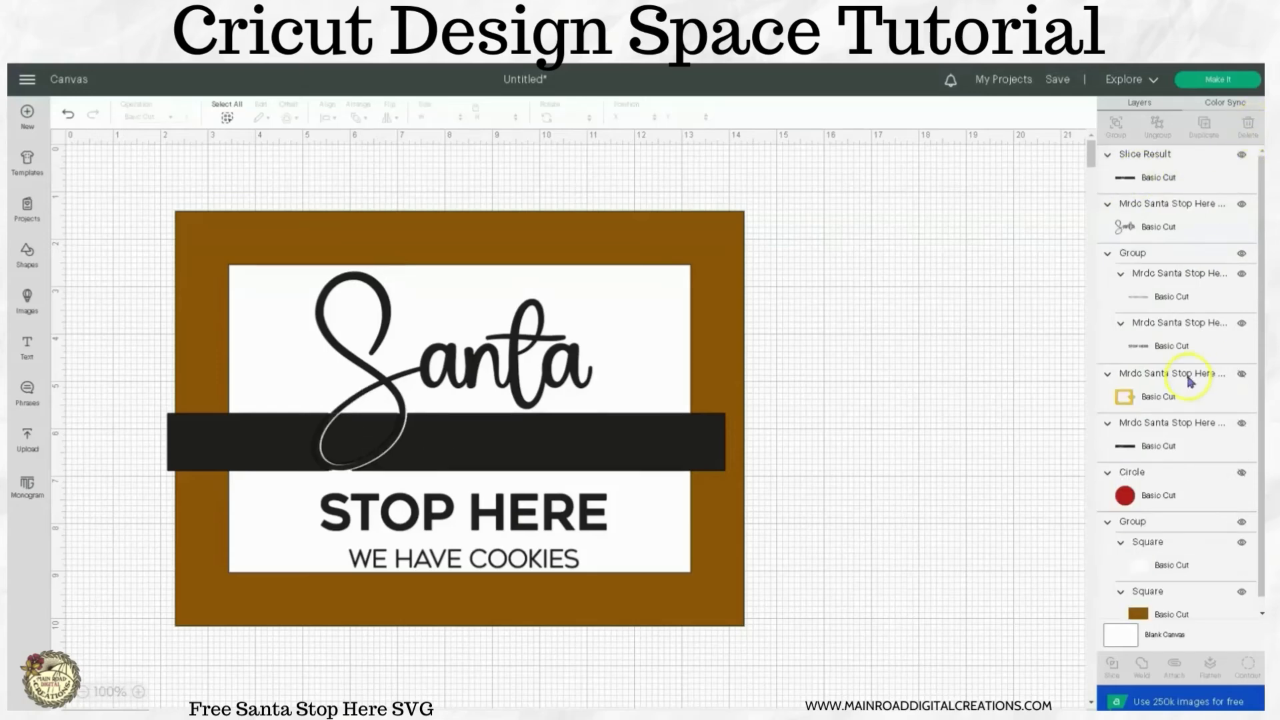
Recolor the Santa word to the red material color already used in the project.
scroll(1191, 382, down, 1)
scroll(1190, 382, up, 1)
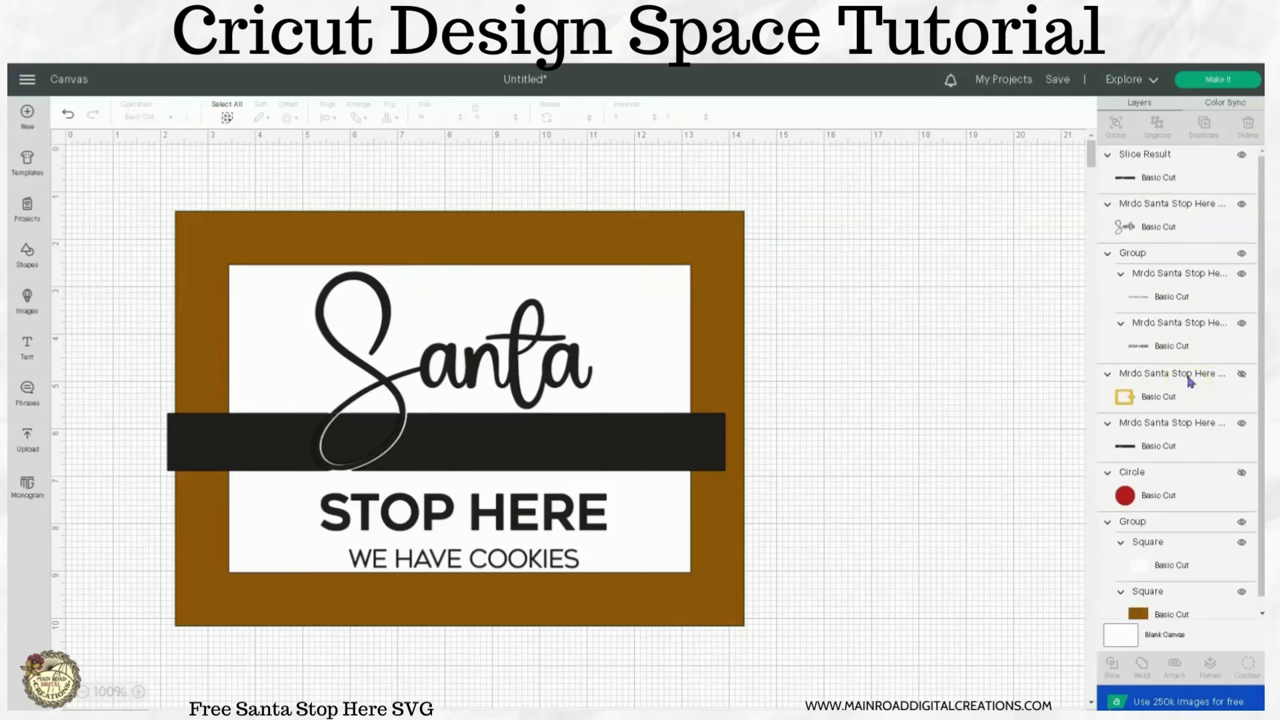
click(565, 372)
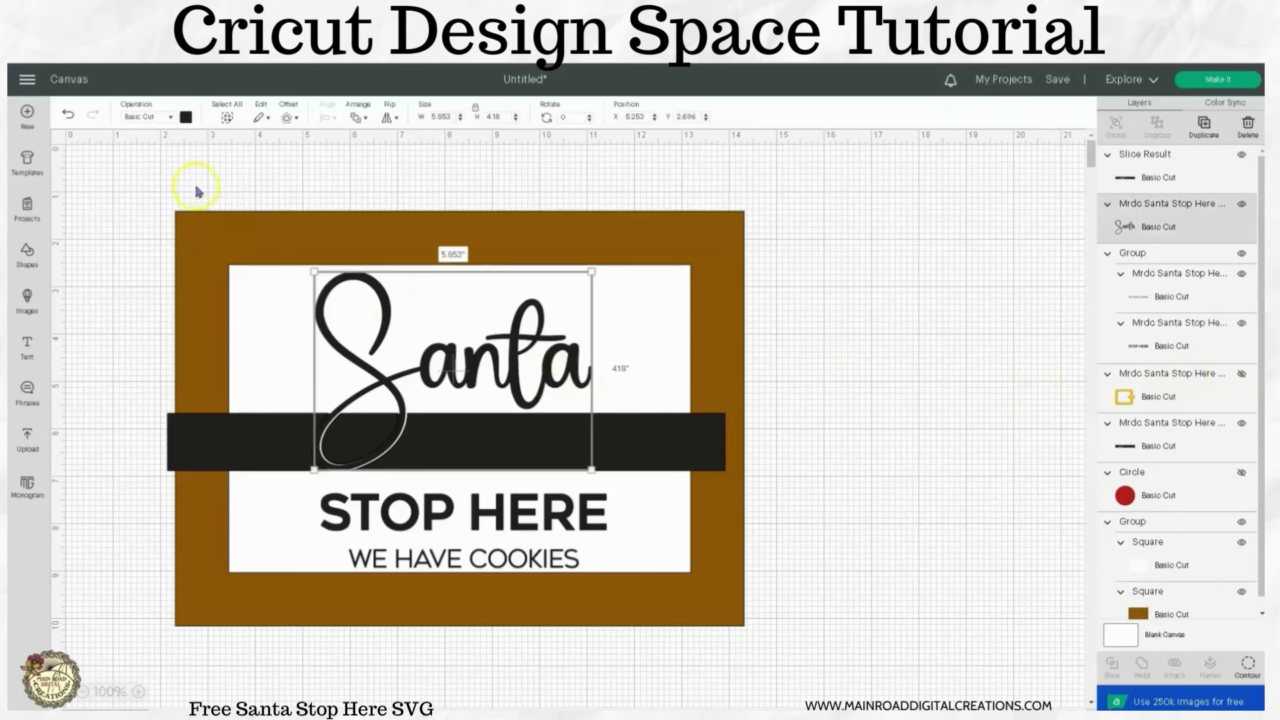
click(186, 117)
click(233, 173)
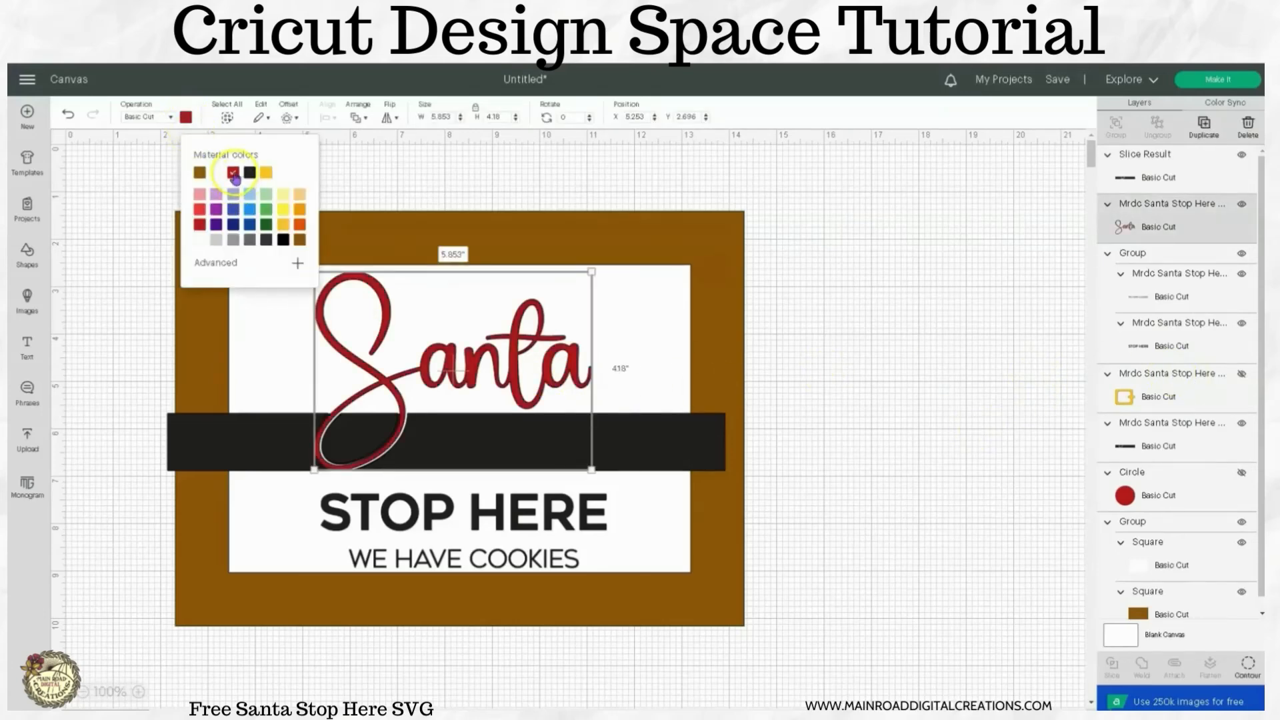
click(849, 380)
click(659, 475)
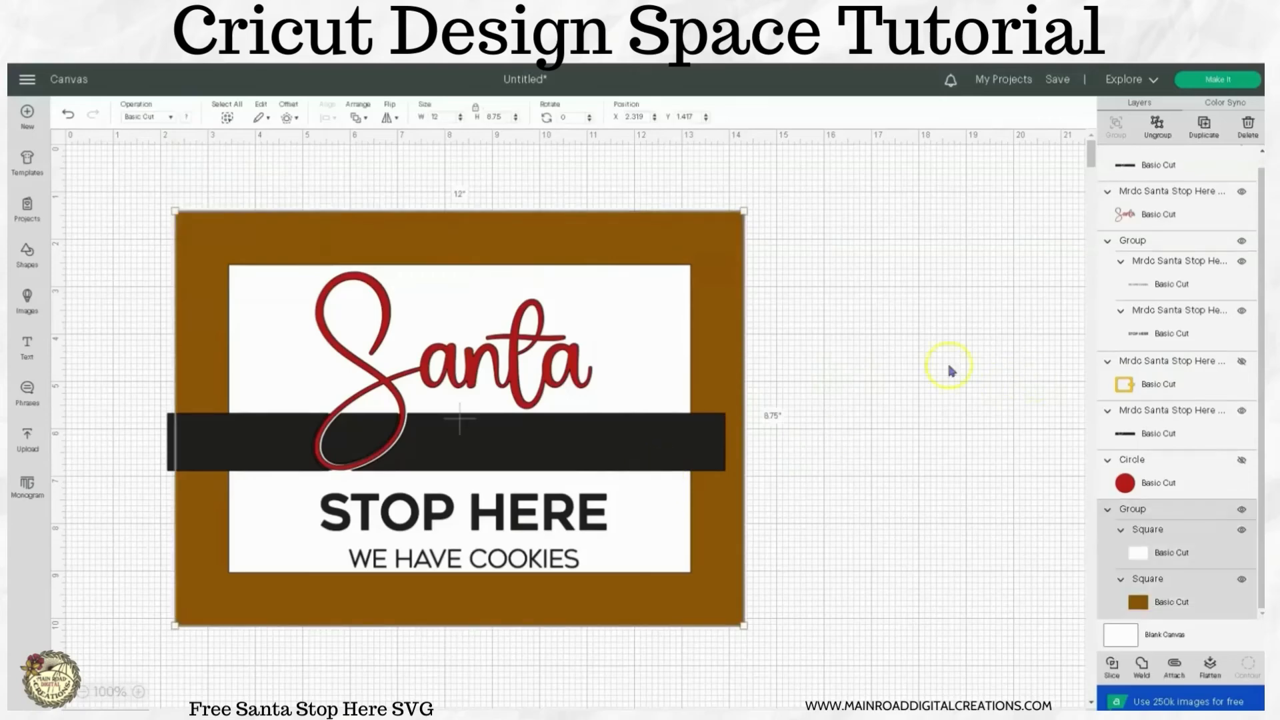
click(514, 372)
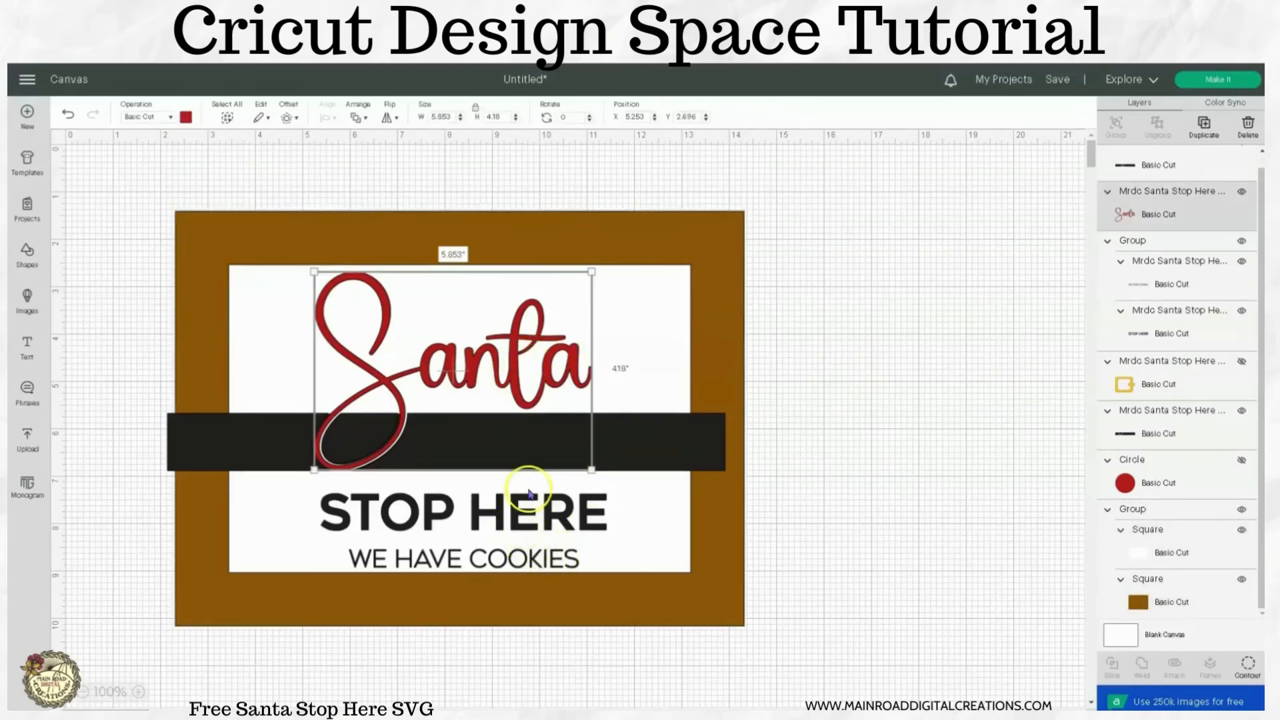
Unhide the gold buckle layer and bring it to the front, over the belt.
click(1125, 386)
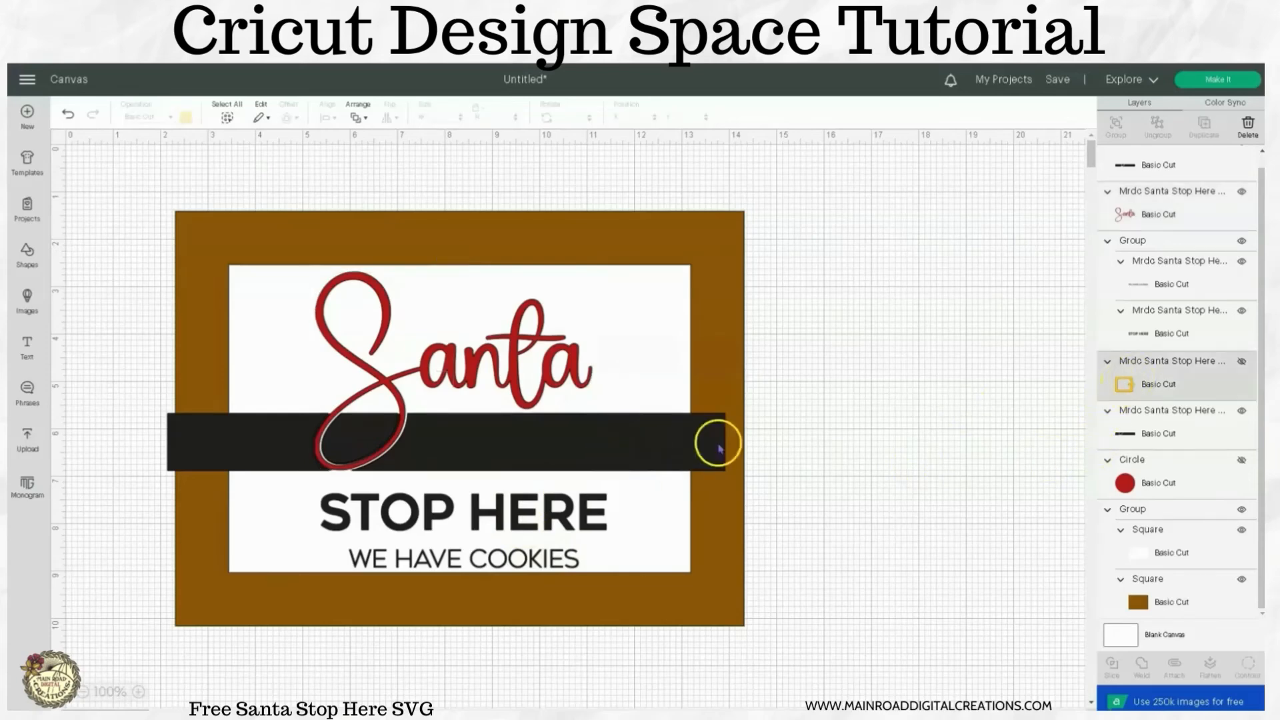
click(1241, 361)
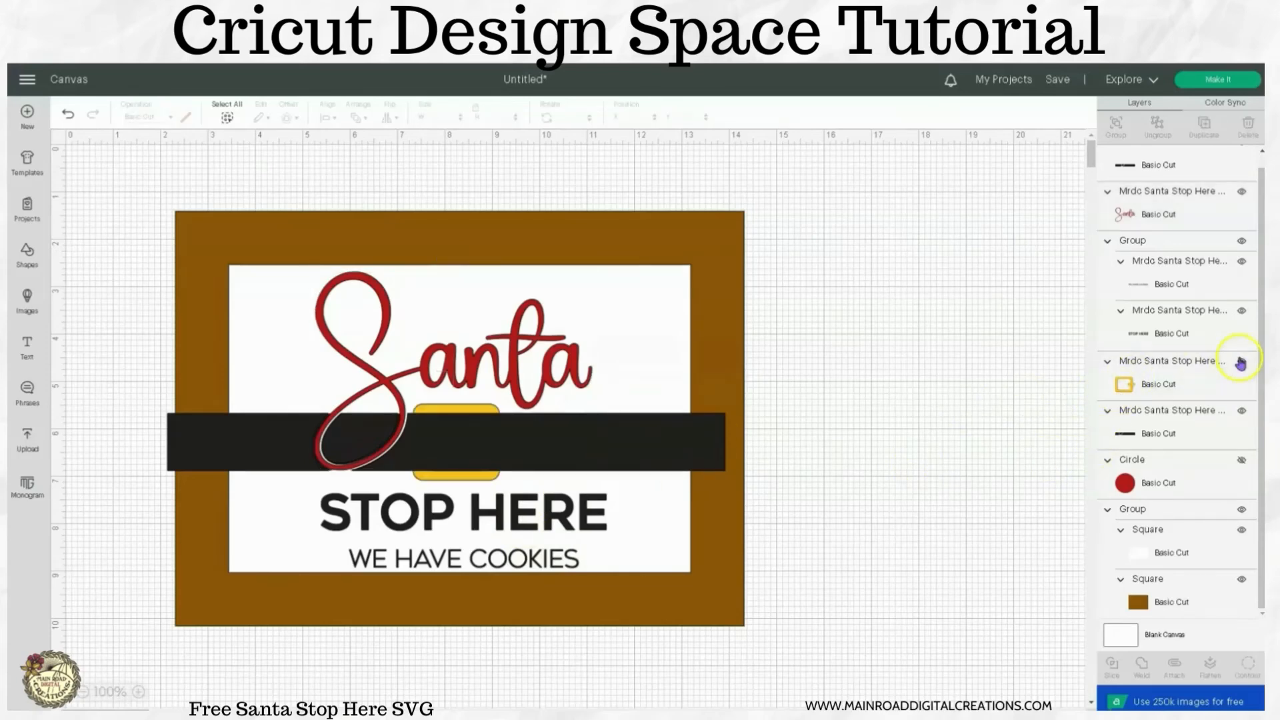
right_click(1122, 386)
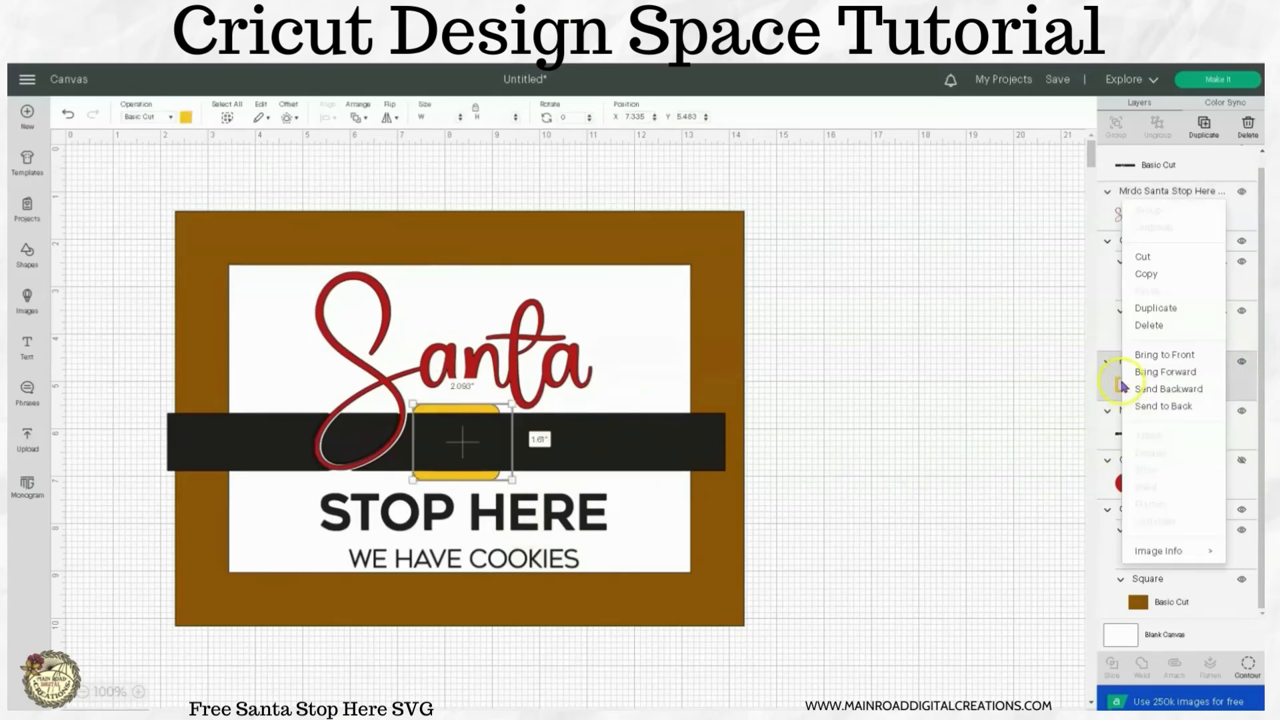
click(1160, 355)
click(876, 451)
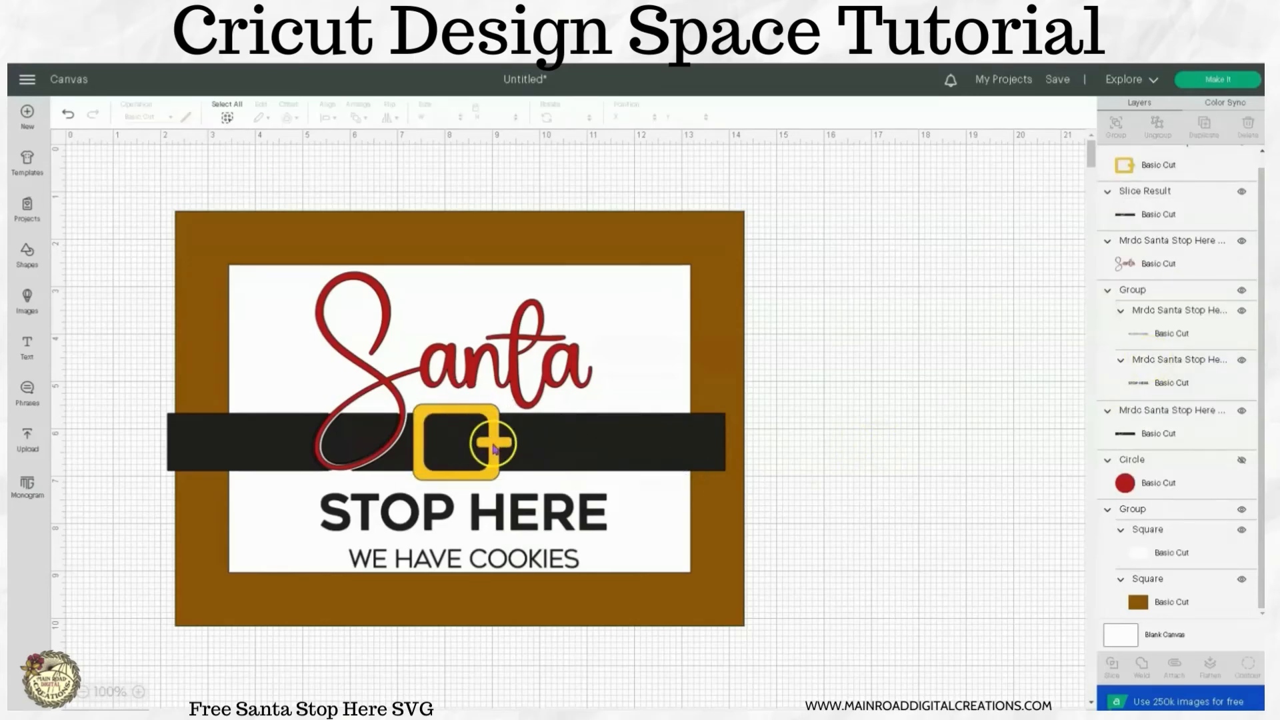
click(514, 496)
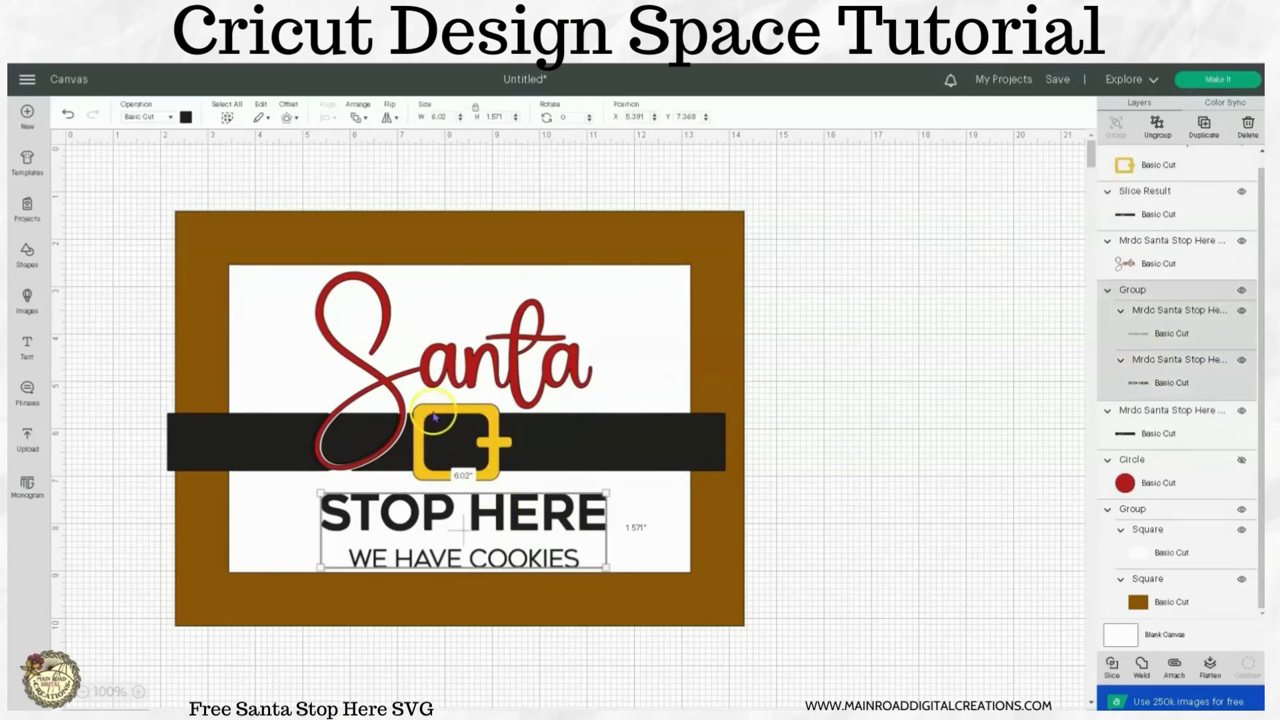
click(565, 446)
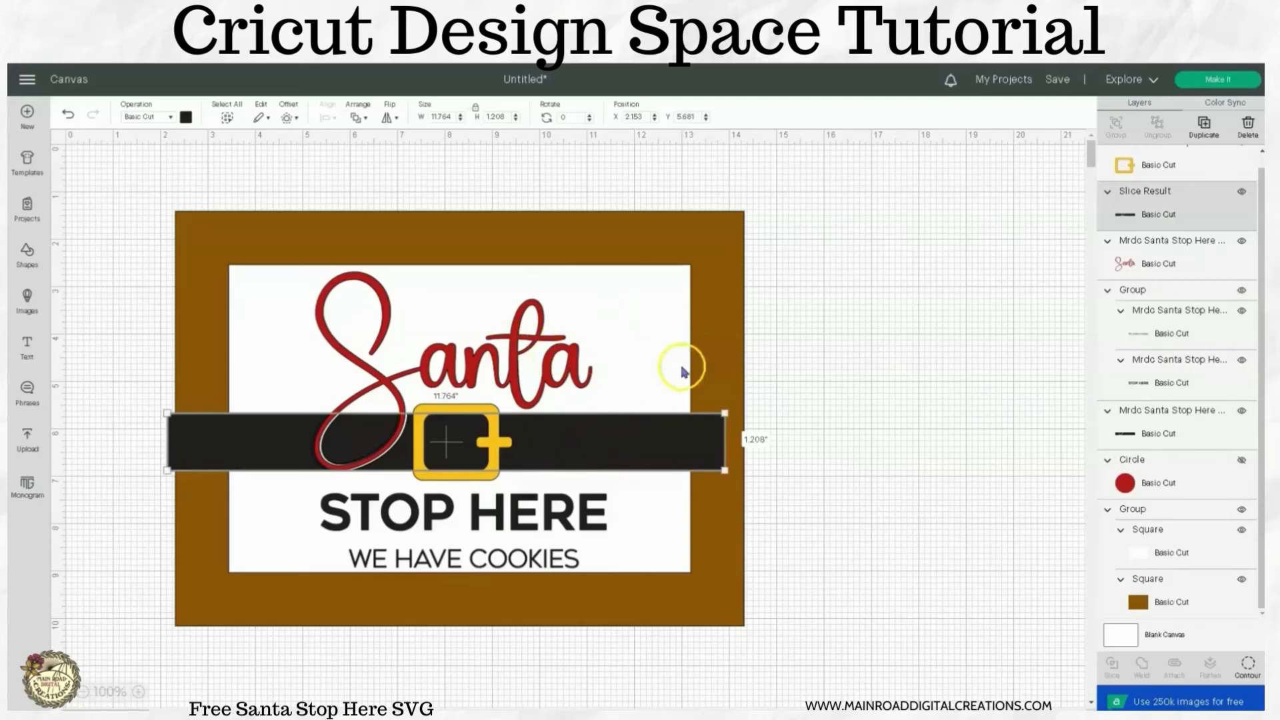
click(809, 350)
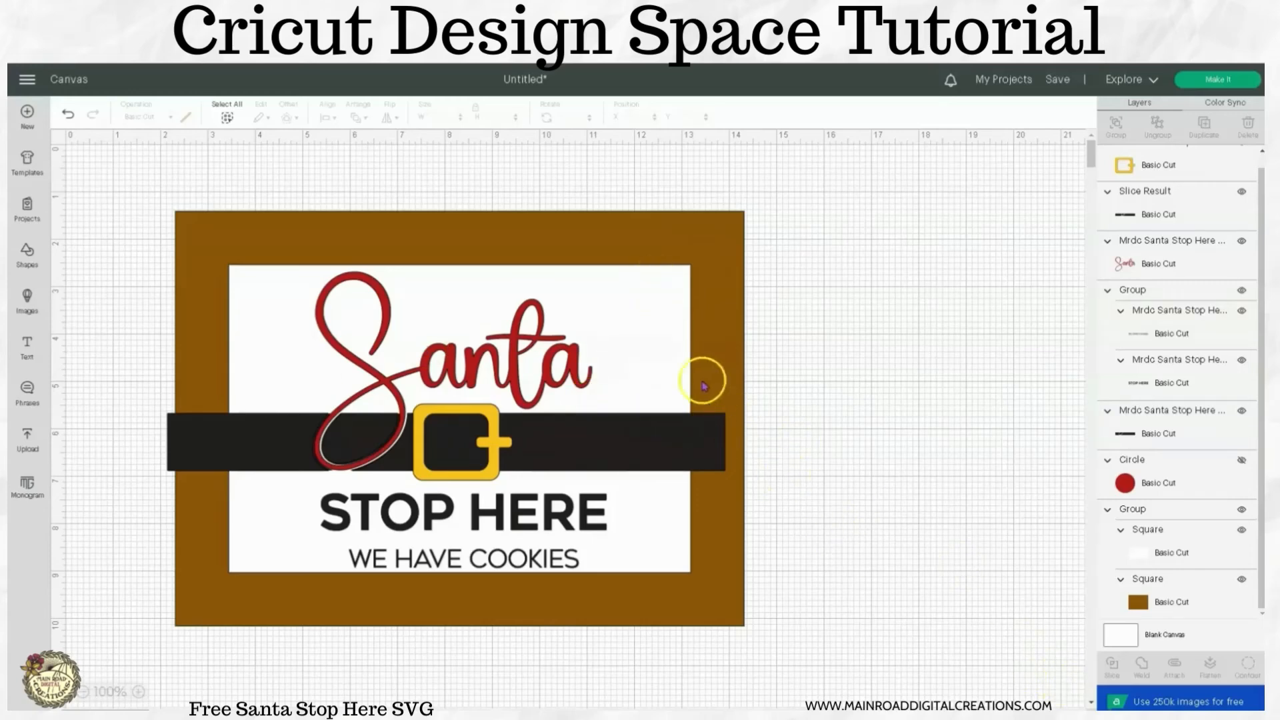
Ungroup the white and brown background rectangles, and slice the overhanging black belt with the inner white rectangle.
click(663, 366)
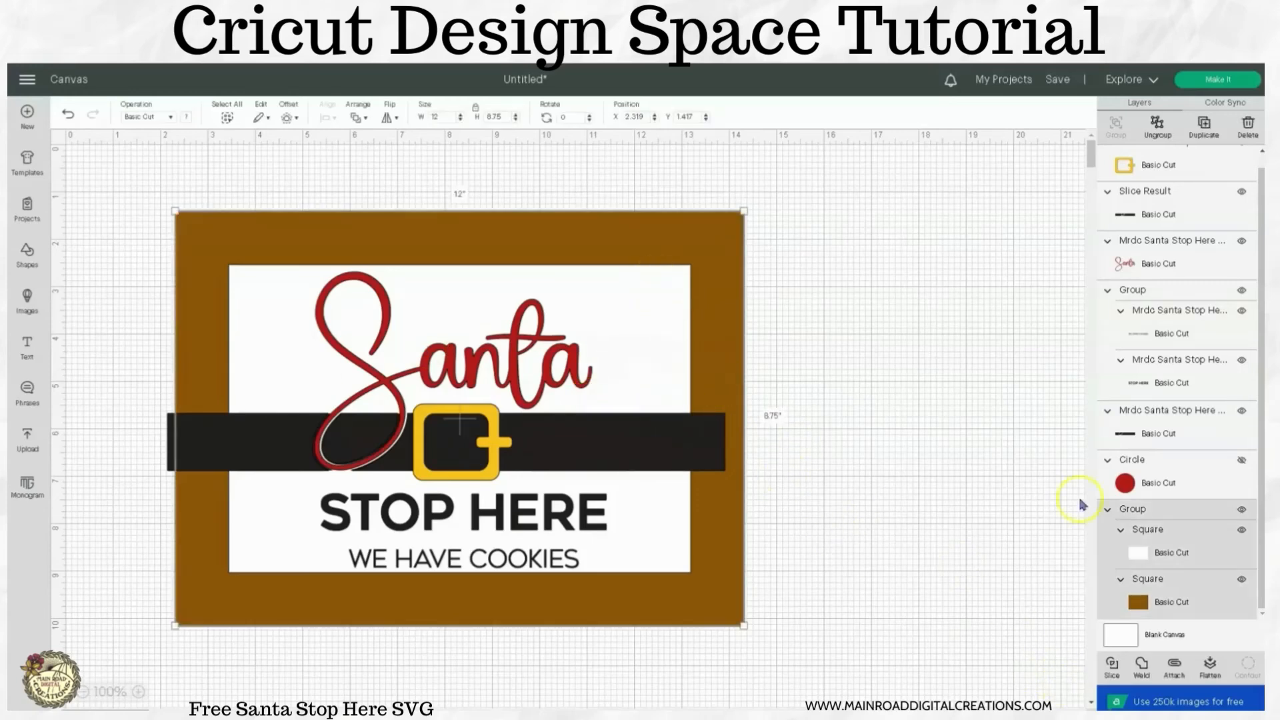
click(1157, 133)
click(669, 328)
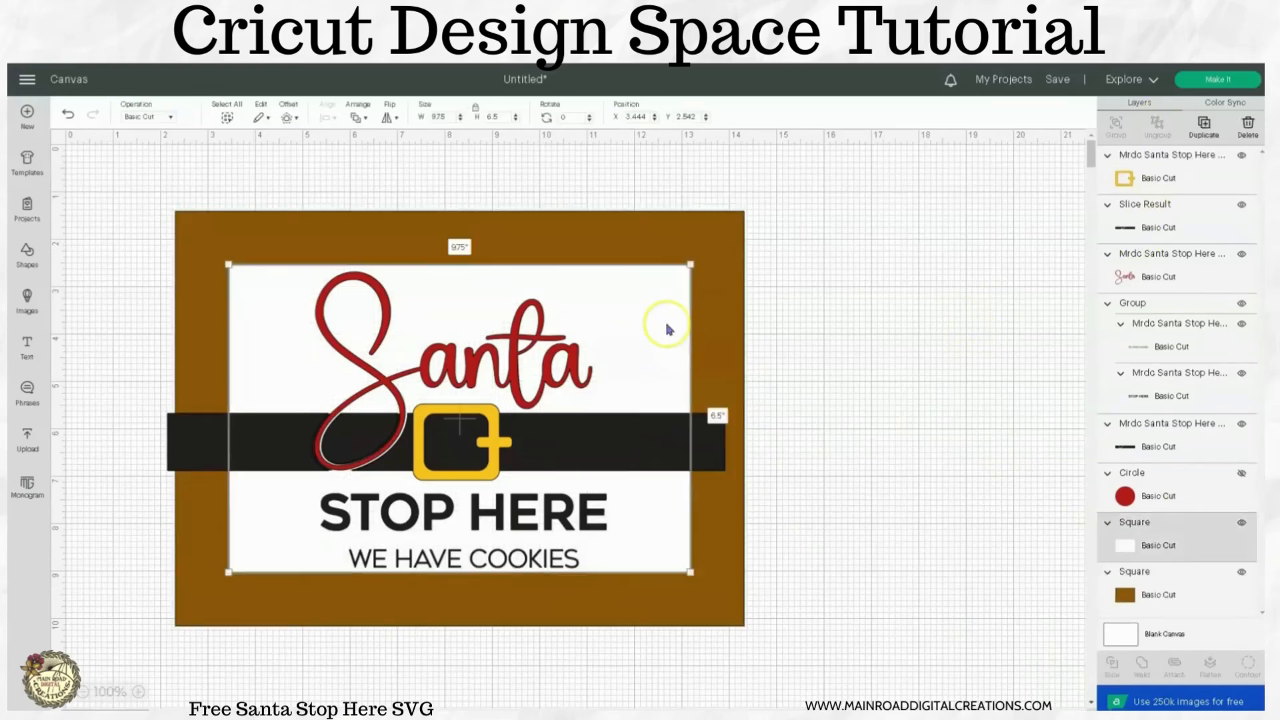
shift+click(710, 455)
click(1111, 665)
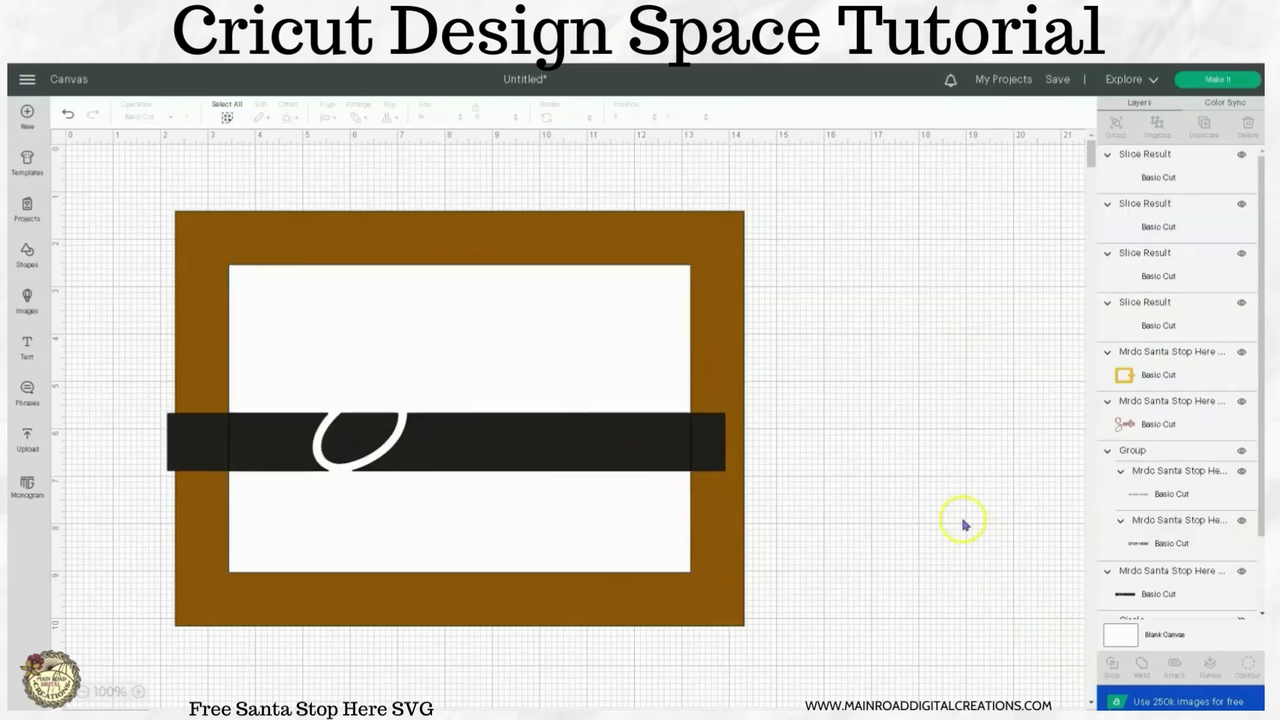
Delete the belt ends left outside the white area, and weld the two white slice pieces into one rectangle.
click(714, 453)
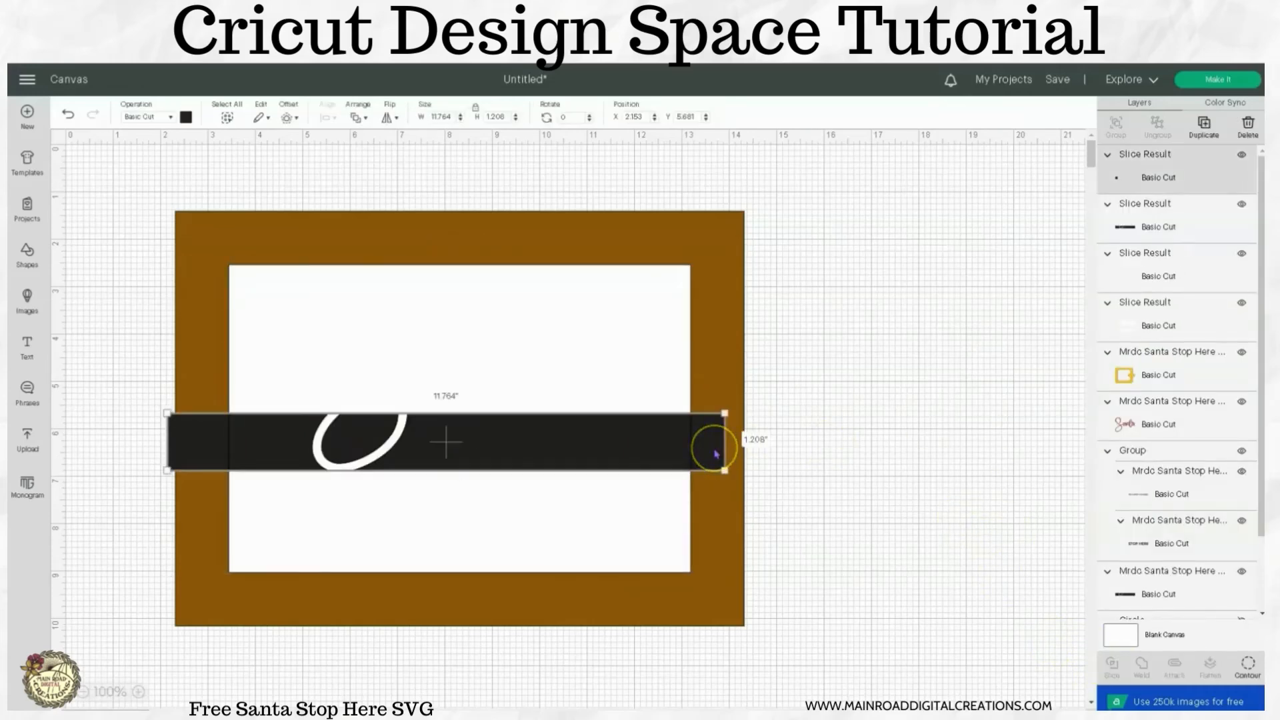
click(1238, 137)
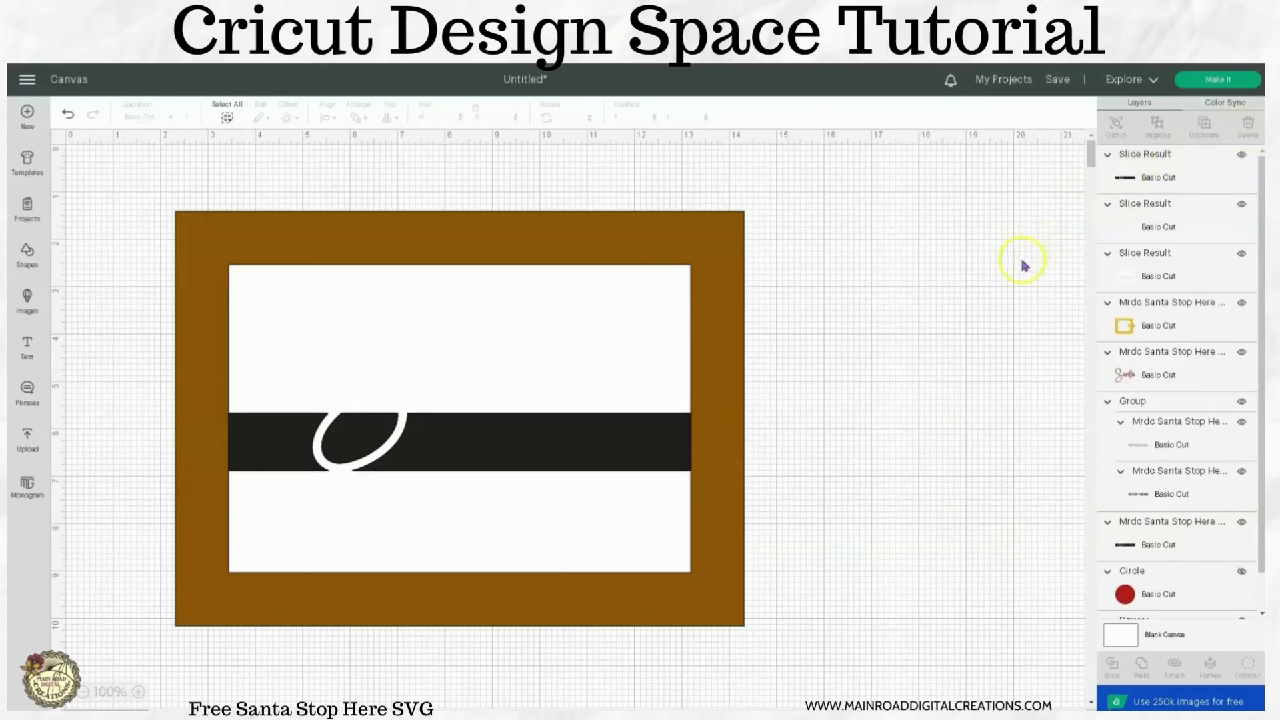
click(1132, 279)
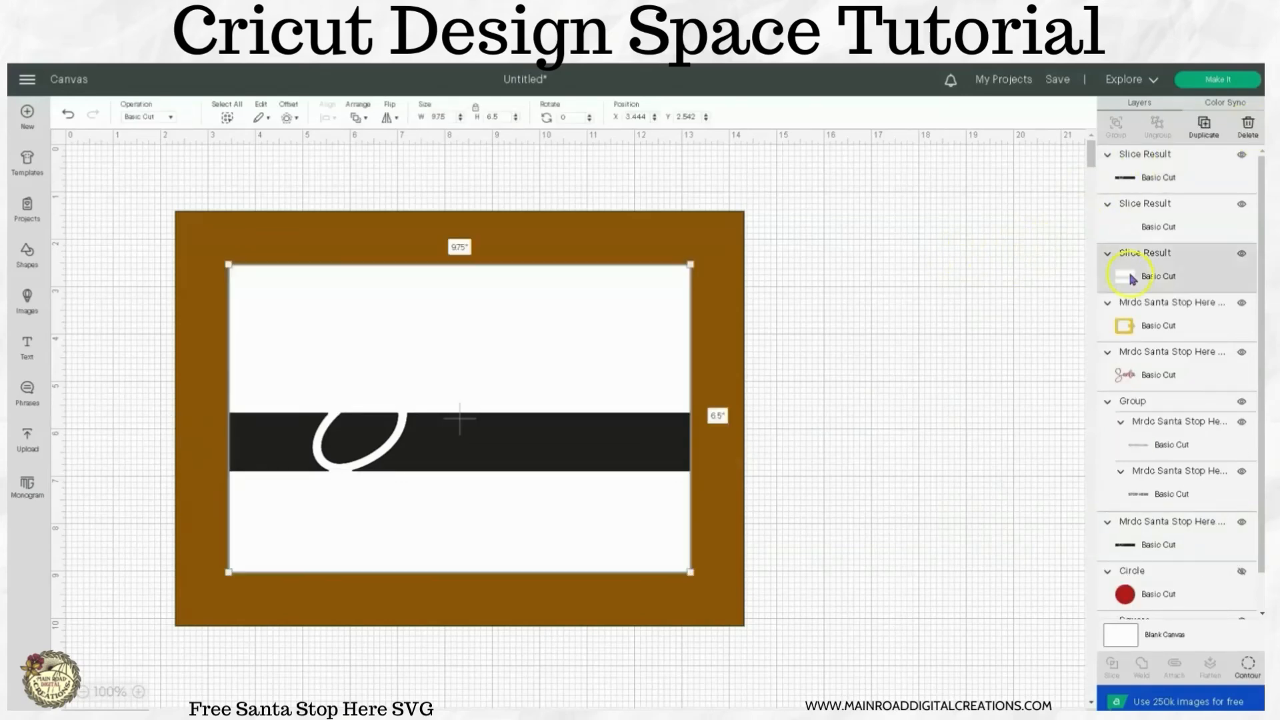
shift+click(1127, 226)
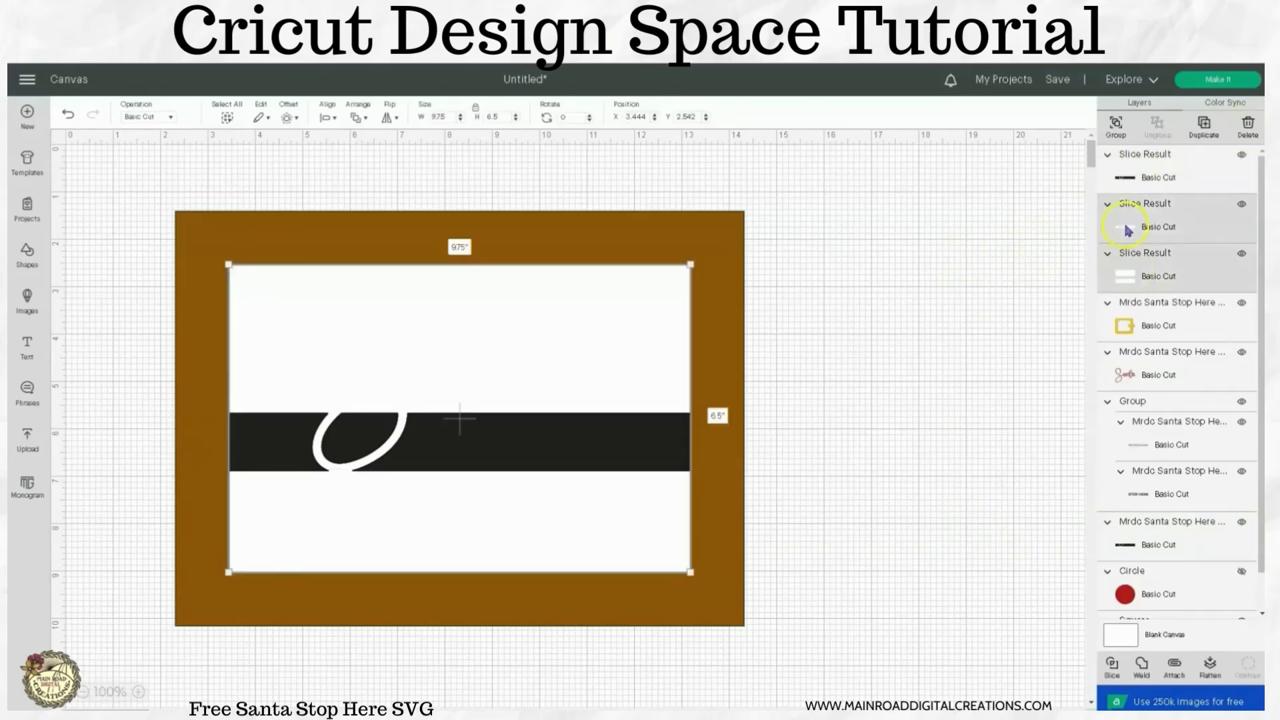
click(1140, 664)
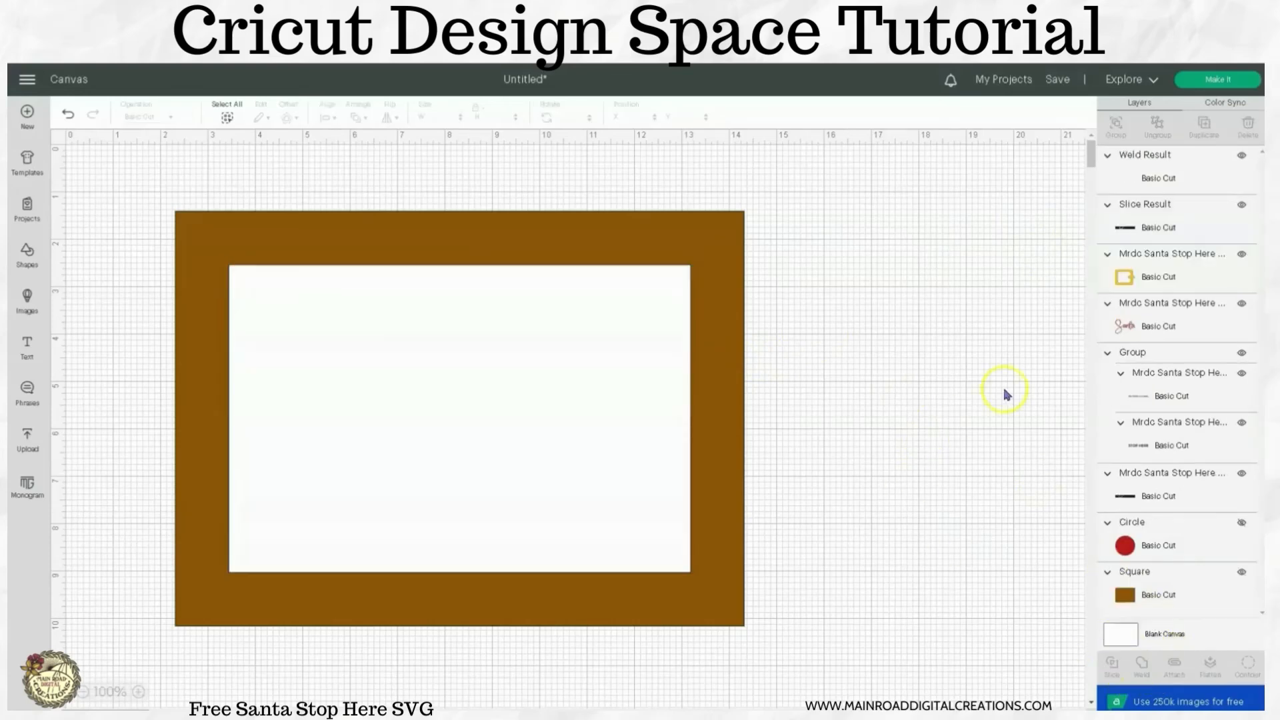
Send the welded white rectangle to the back, and send the brown frame rectangle to the back behind it.
click(638, 223)
right_click(637, 222)
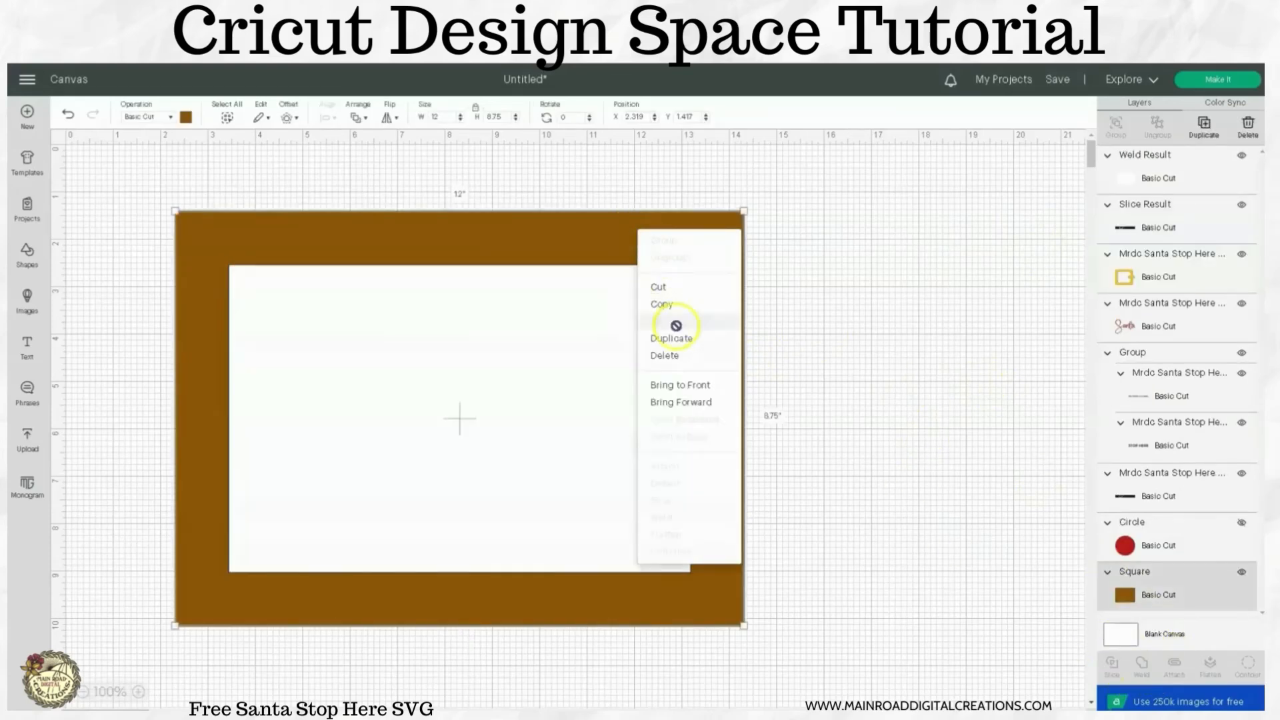
click(610, 363)
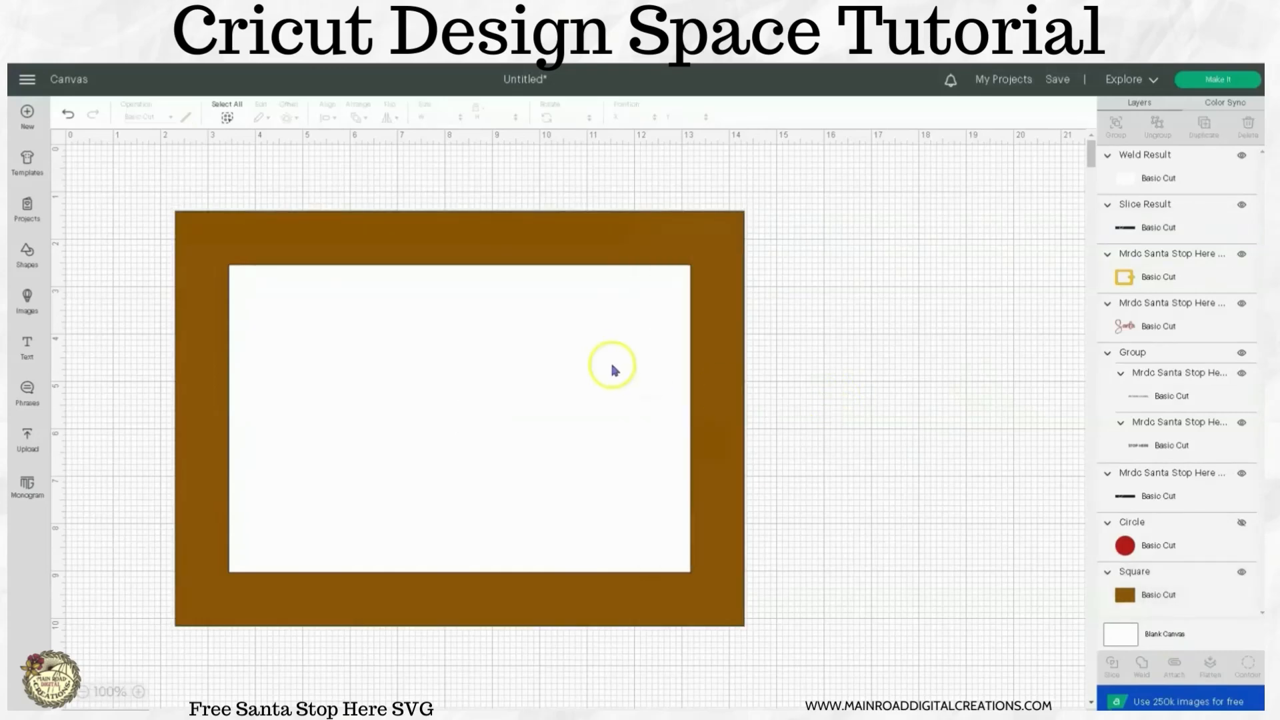
right_click(610, 366)
click(657, 570)
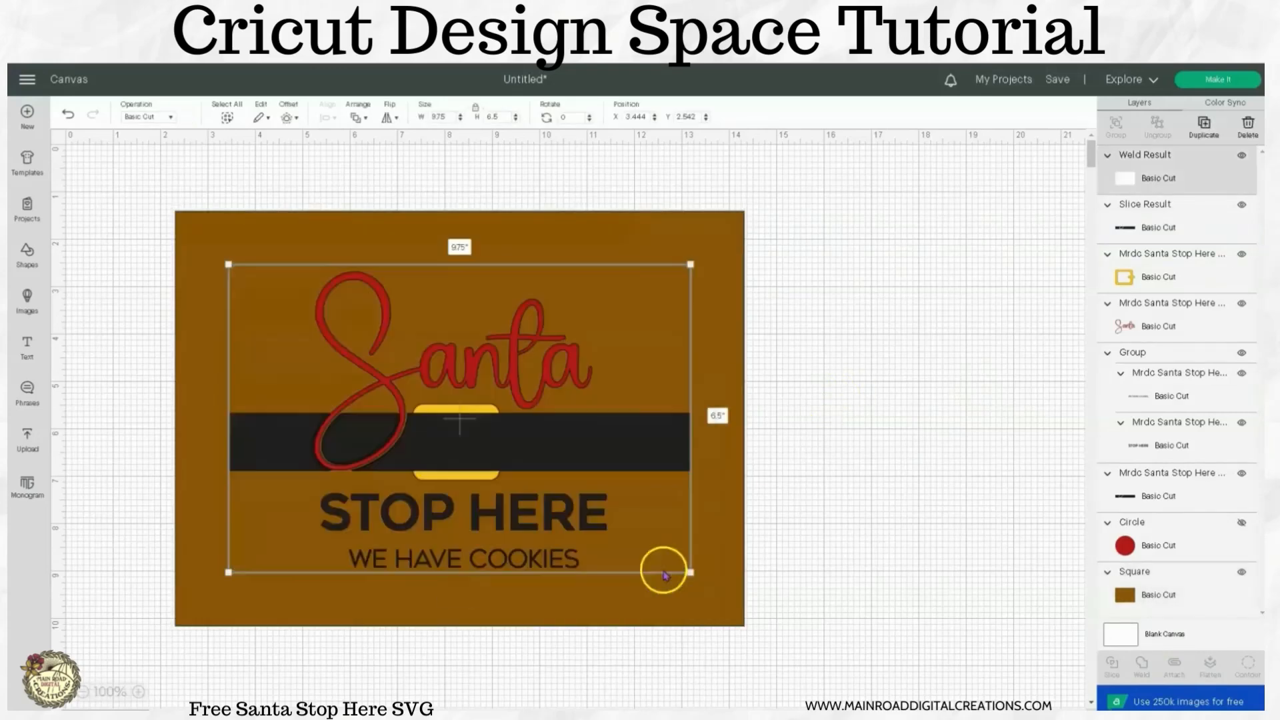
click(859, 517)
click(735, 277)
right_click(735, 278)
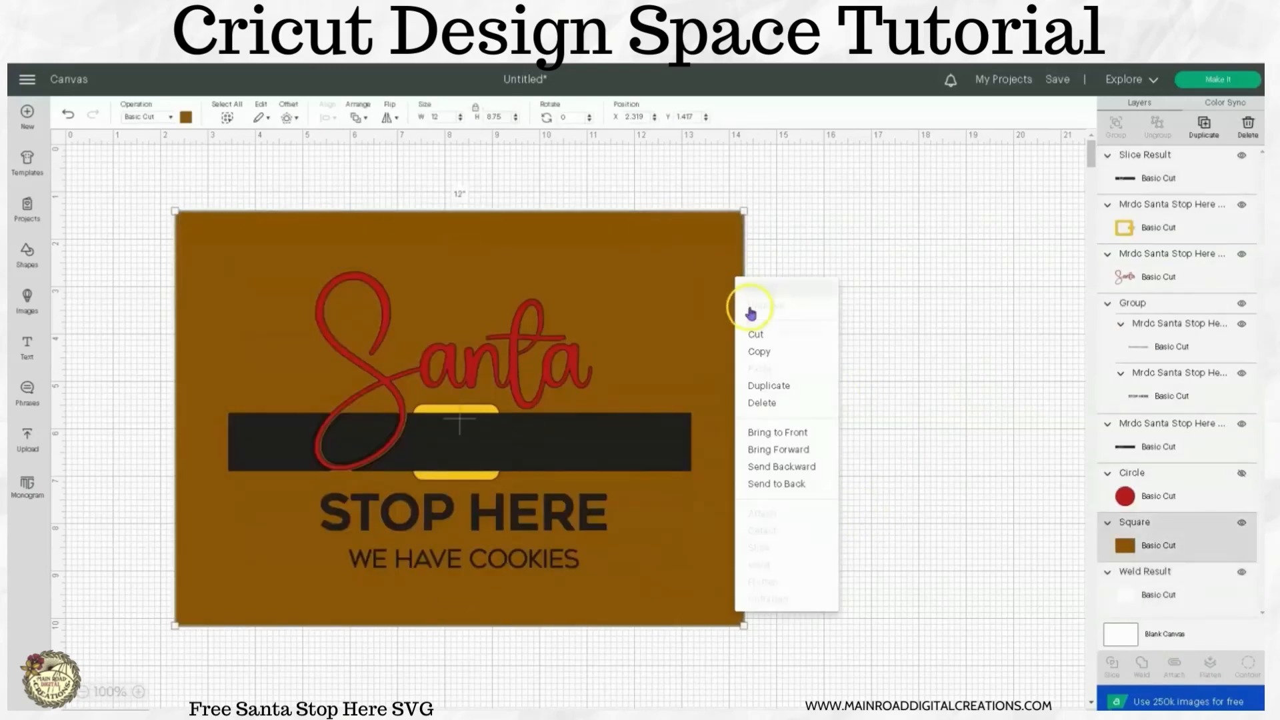
click(781, 484)
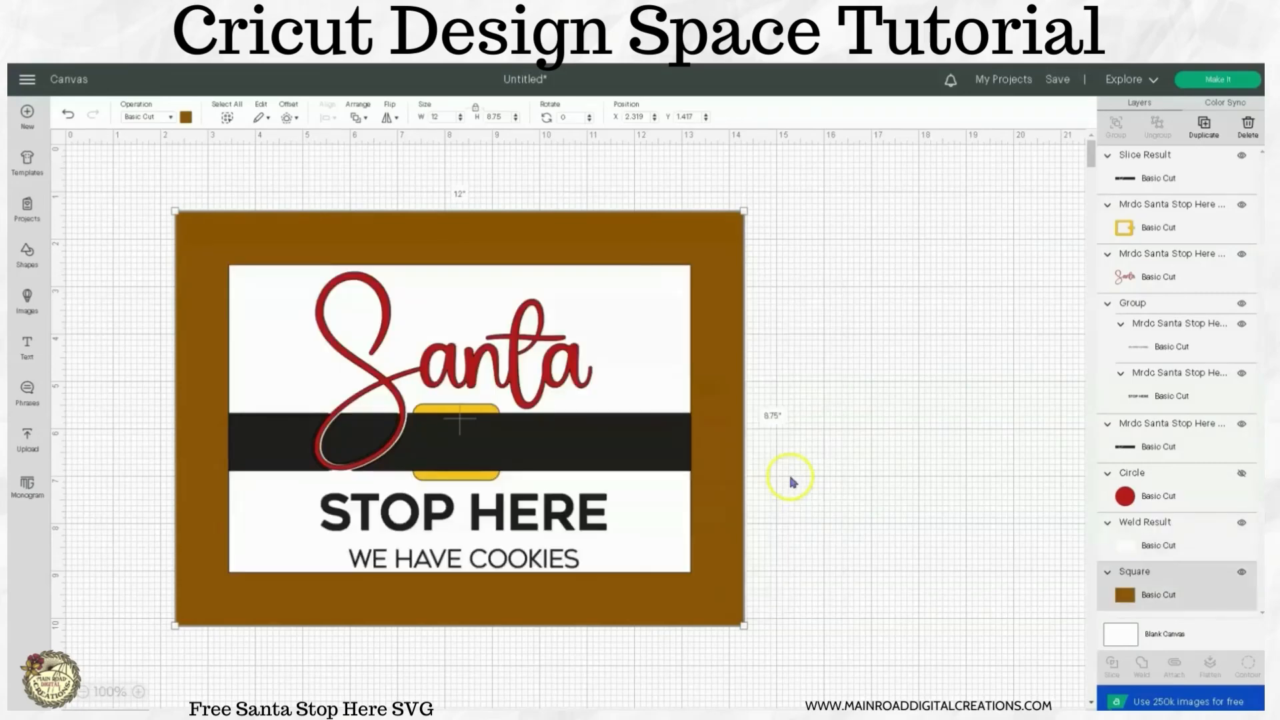
click(905, 472)
Bring the gold buckle layer to the front, over the trimmed belt.
click(1153, 229)
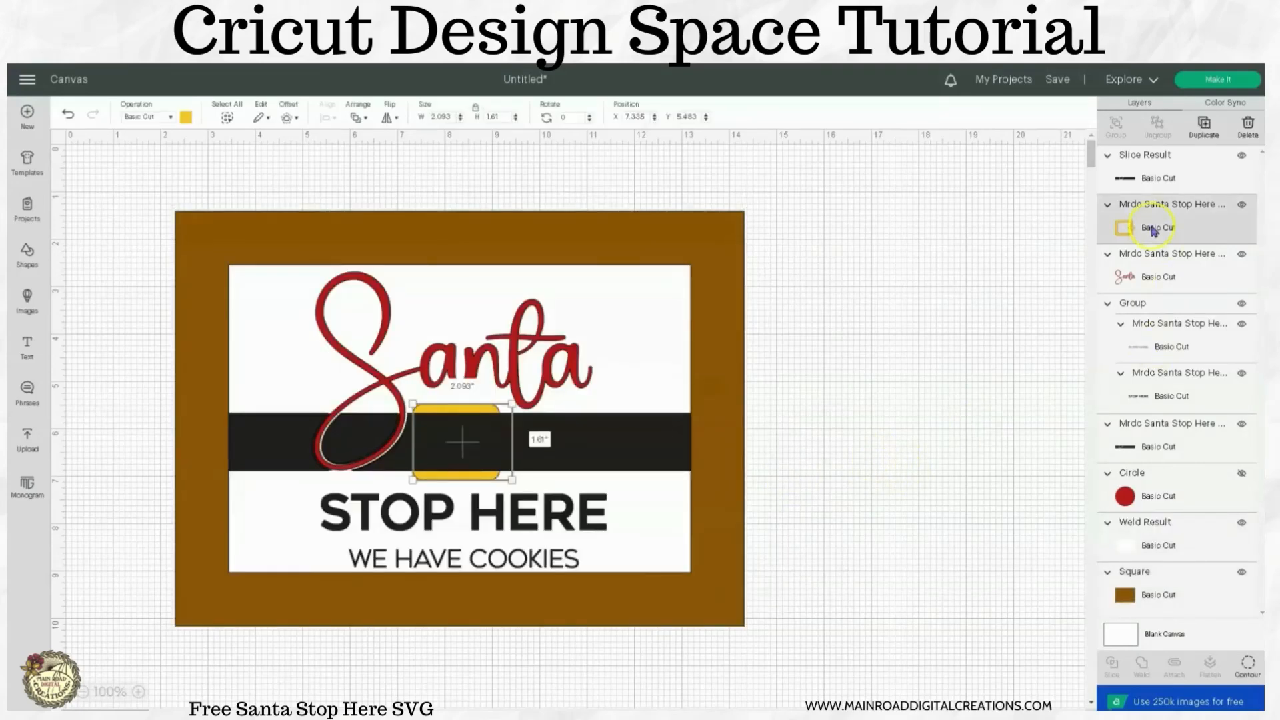
right_click(1153, 228)
click(1202, 383)
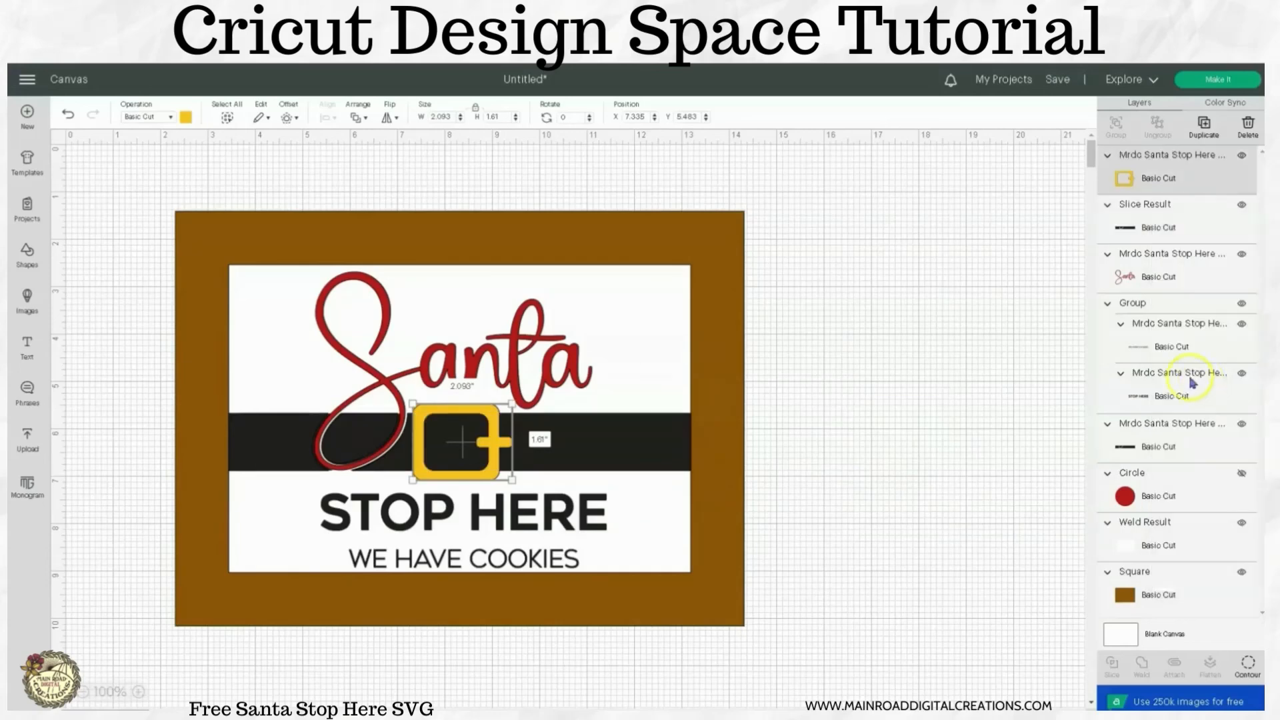
click(1006, 361)
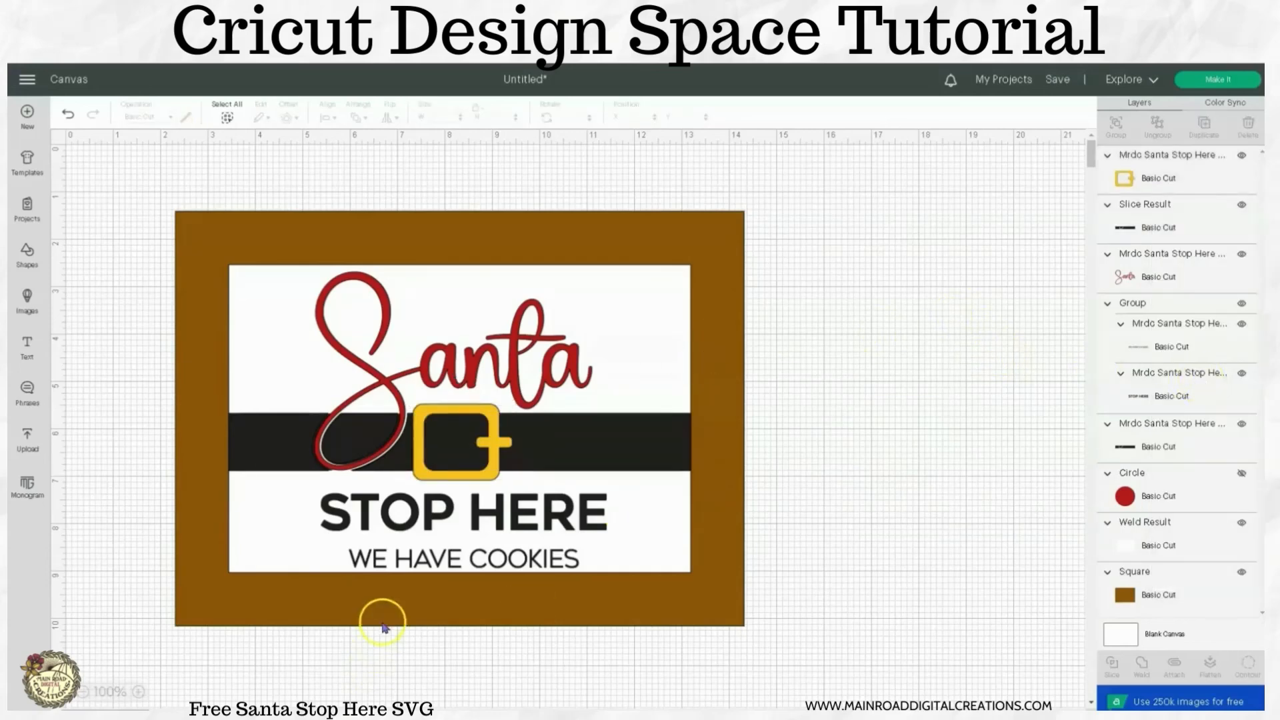
Move the grouped STOP HERE and WE HAVE COOKIES text slightly up, away from the frame's lower edge.
click(448, 562)
drag(448, 562, 451, 560)
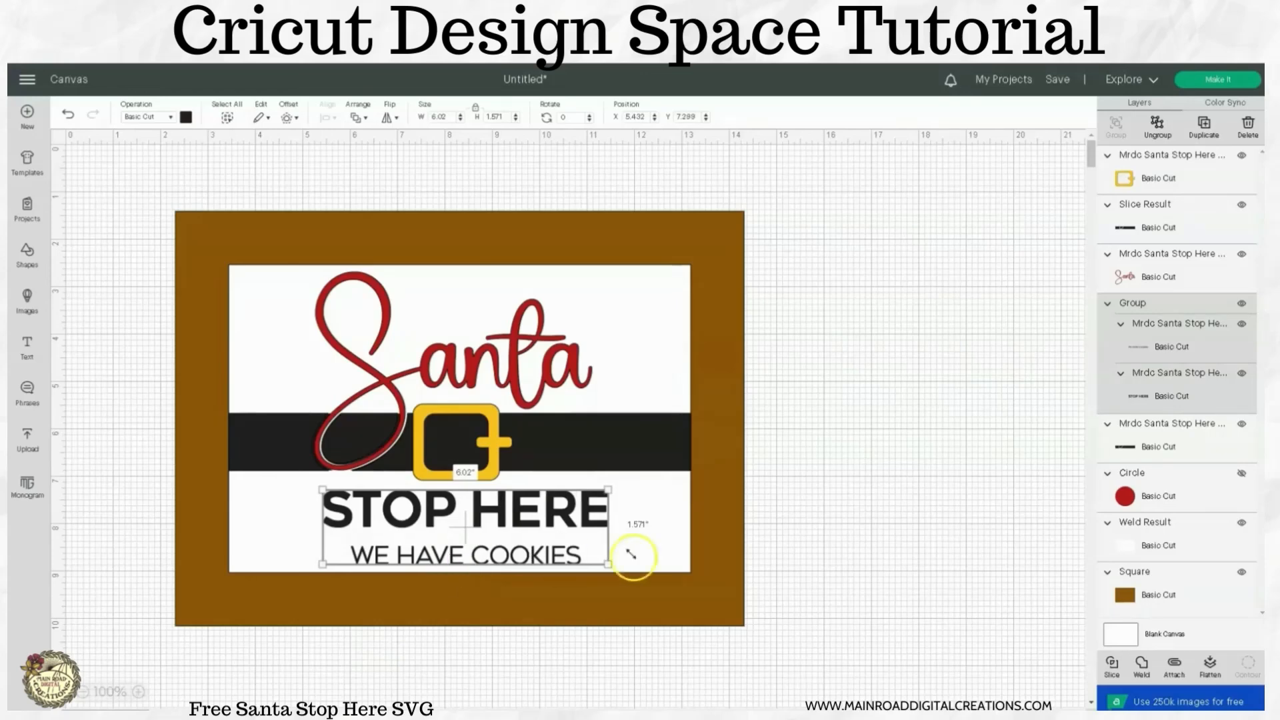
click(772, 562)
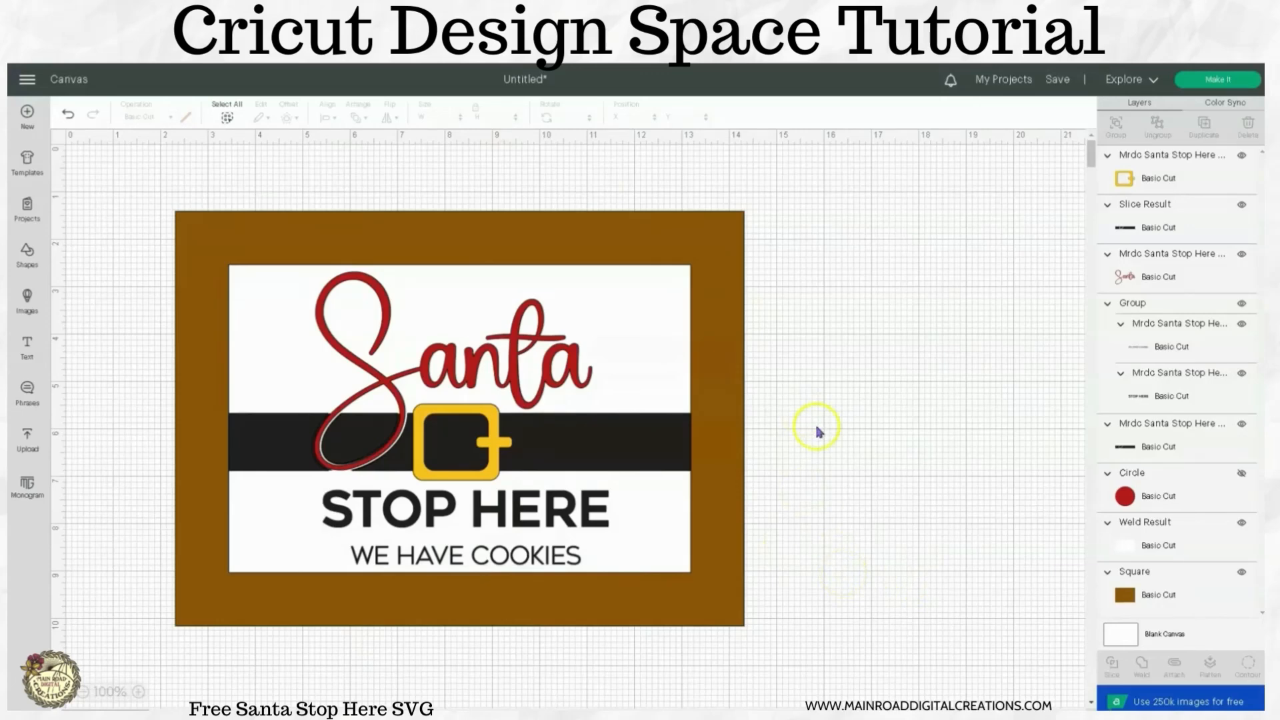
Toggle the sliced belt's visibility to compare the two belt layers, and delete the shorter original belt underneath.
click(1135, 227)
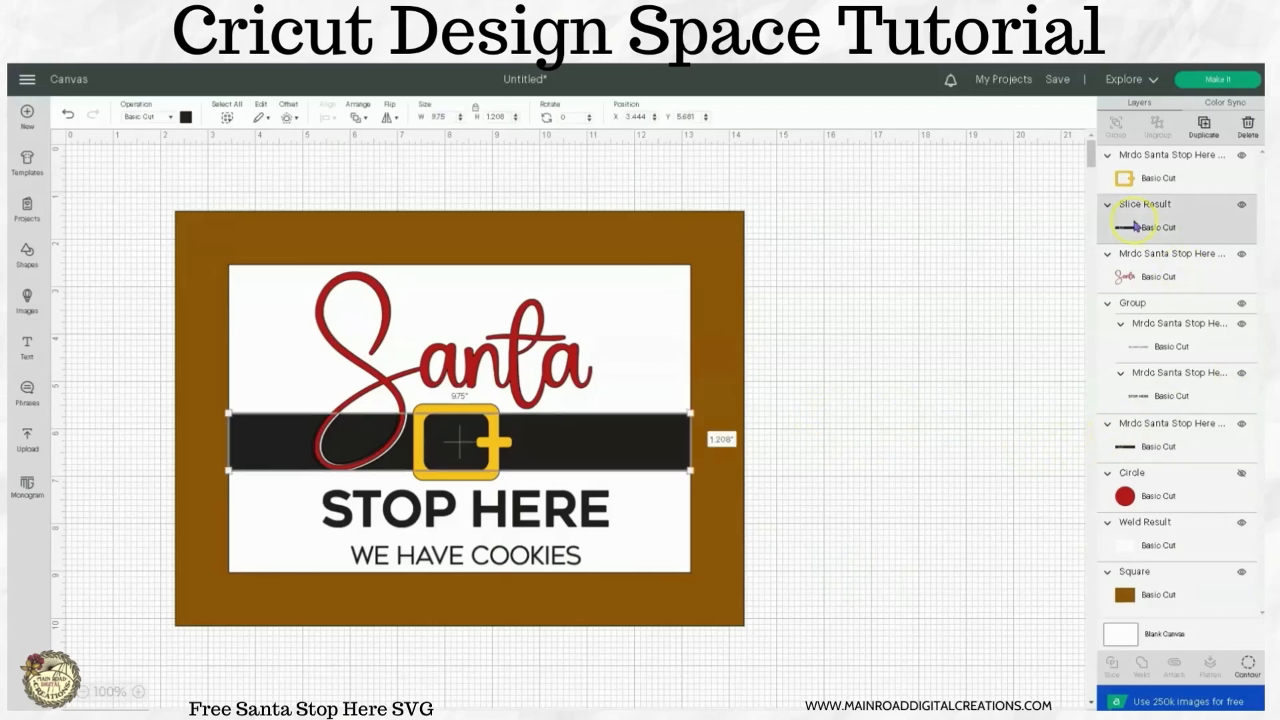
click(1238, 429)
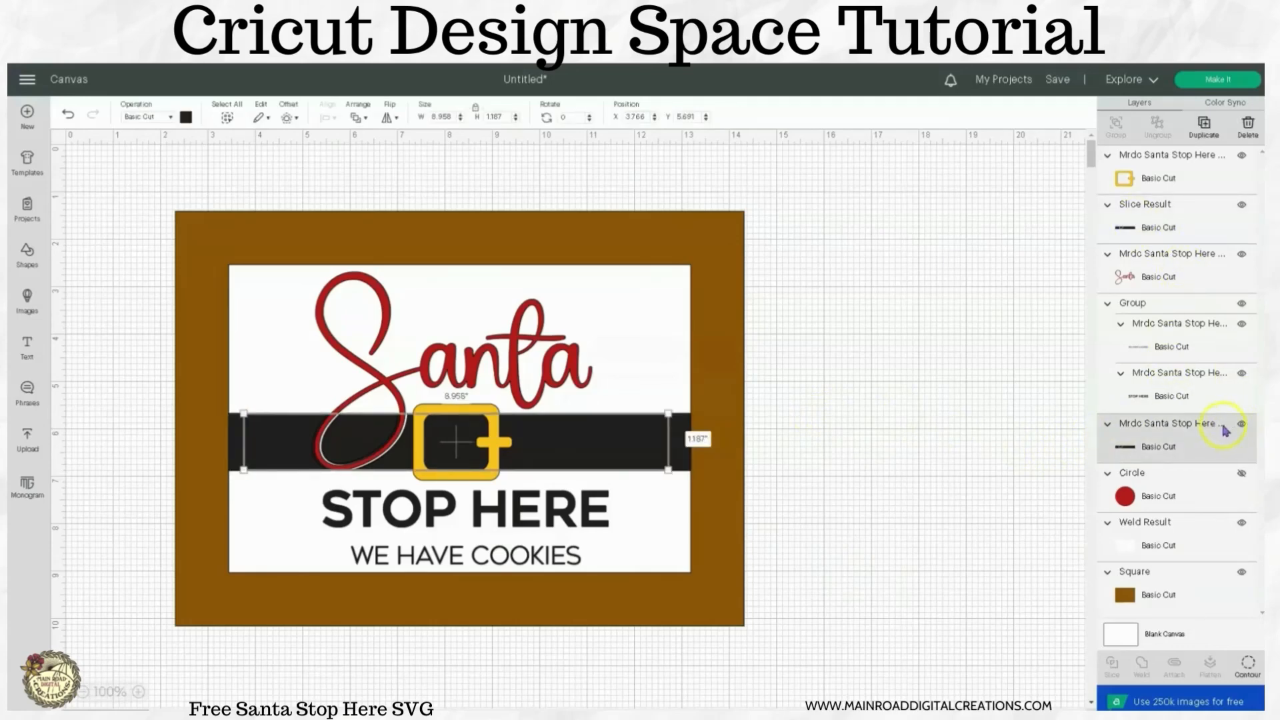
click(1242, 205)
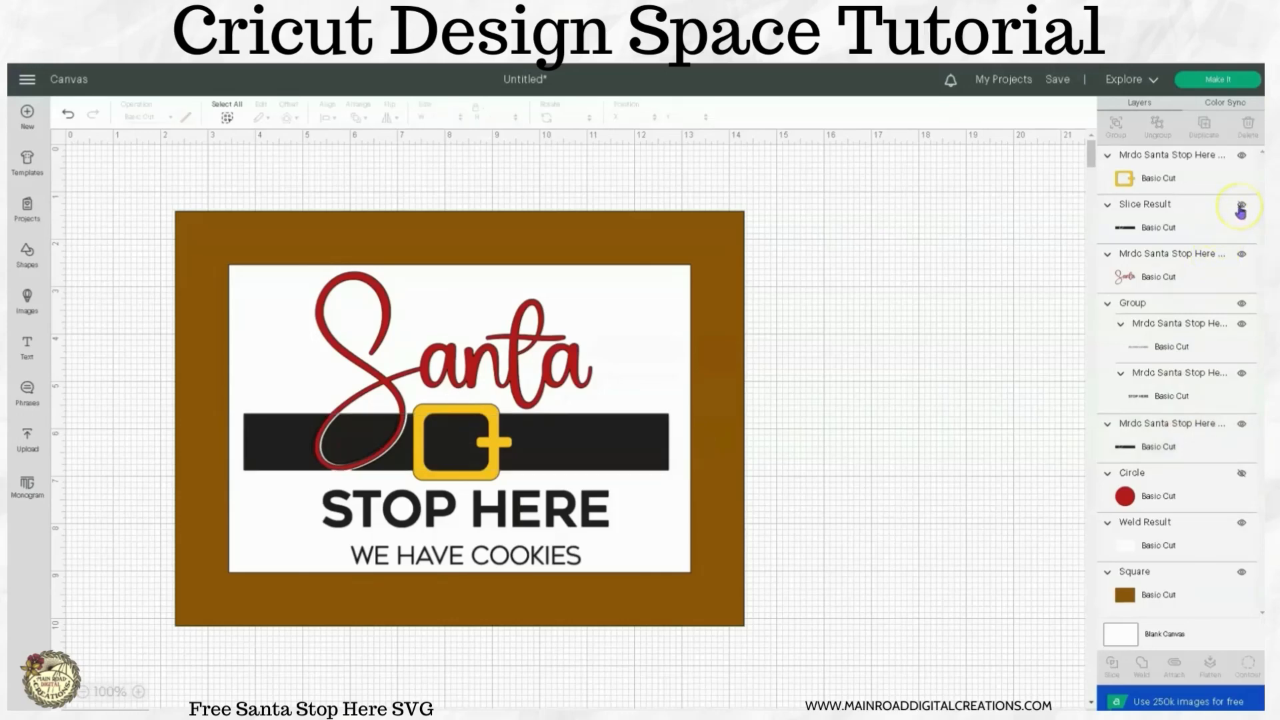
click(1241, 205)
click(1189, 225)
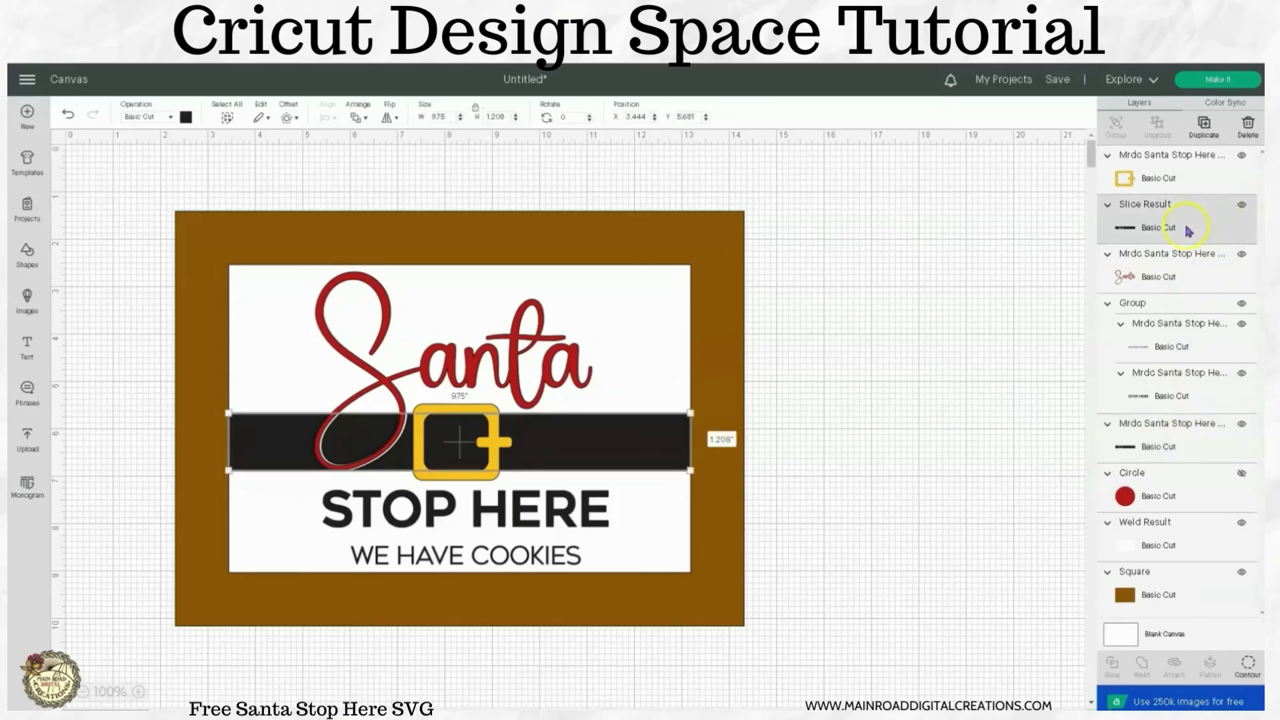
click(1242, 206)
click(1242, 207)
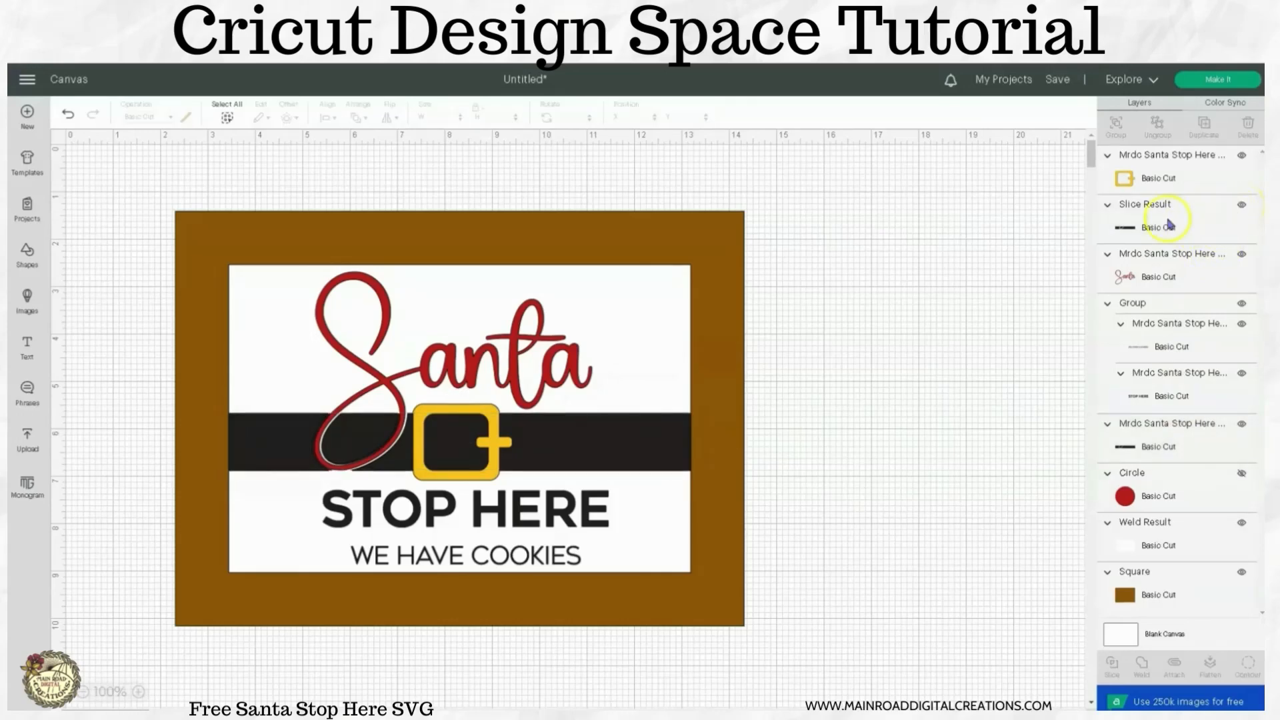
click(1186, 440)
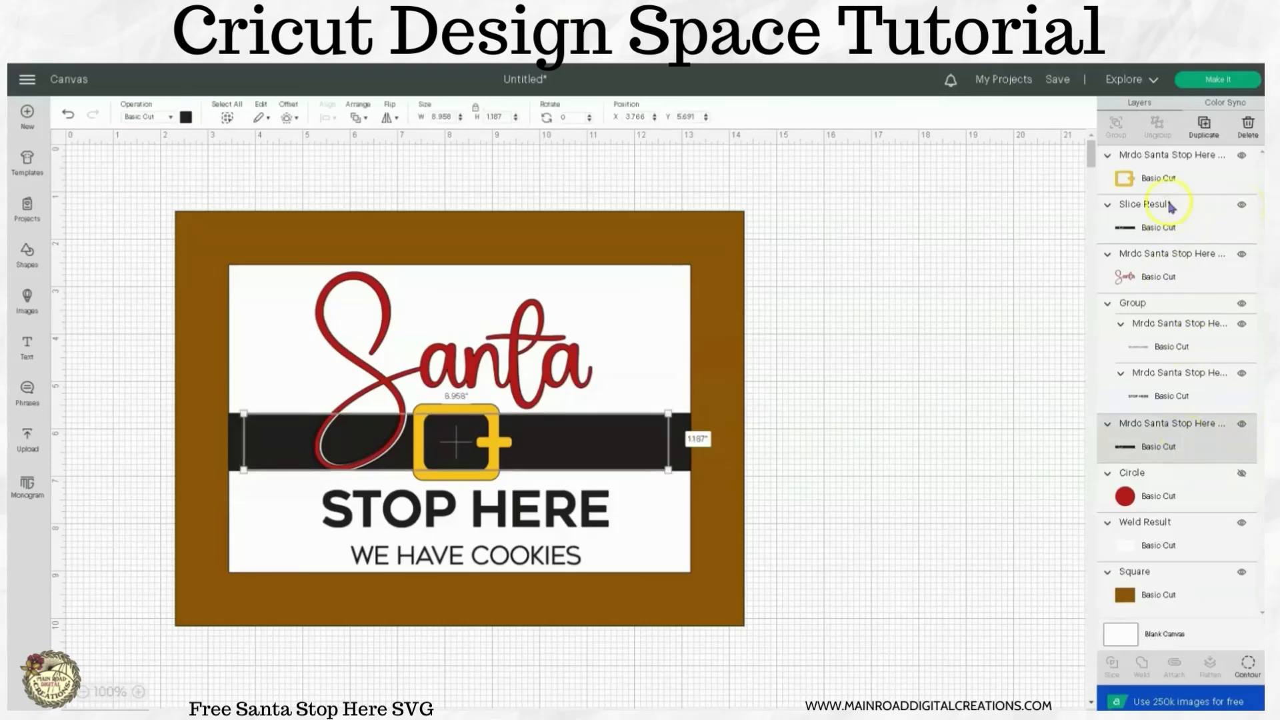
click(1247, 128)
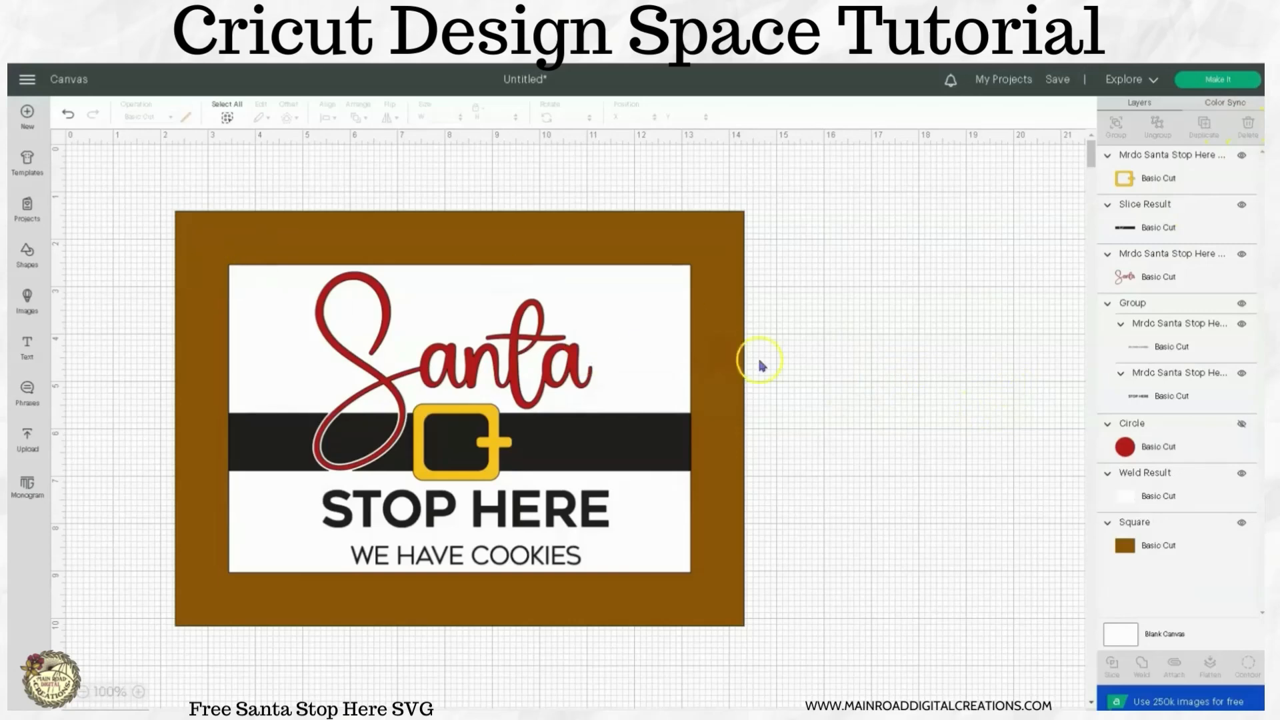